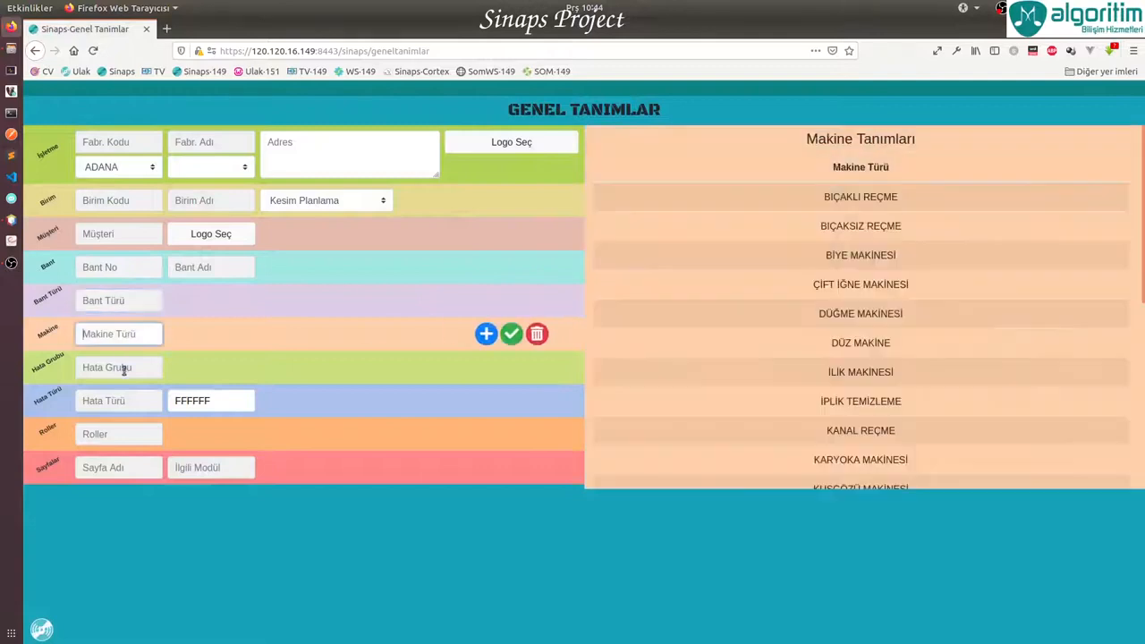
Review the definition lists for Hata Türü, Roller and Sayfalar
{"action": "left_click", "coordinate": [122, 401]}
{"action": "left_click", "coordinate": [121, 434]}
{"action": "left_click", "coordinate": [119, 466]}
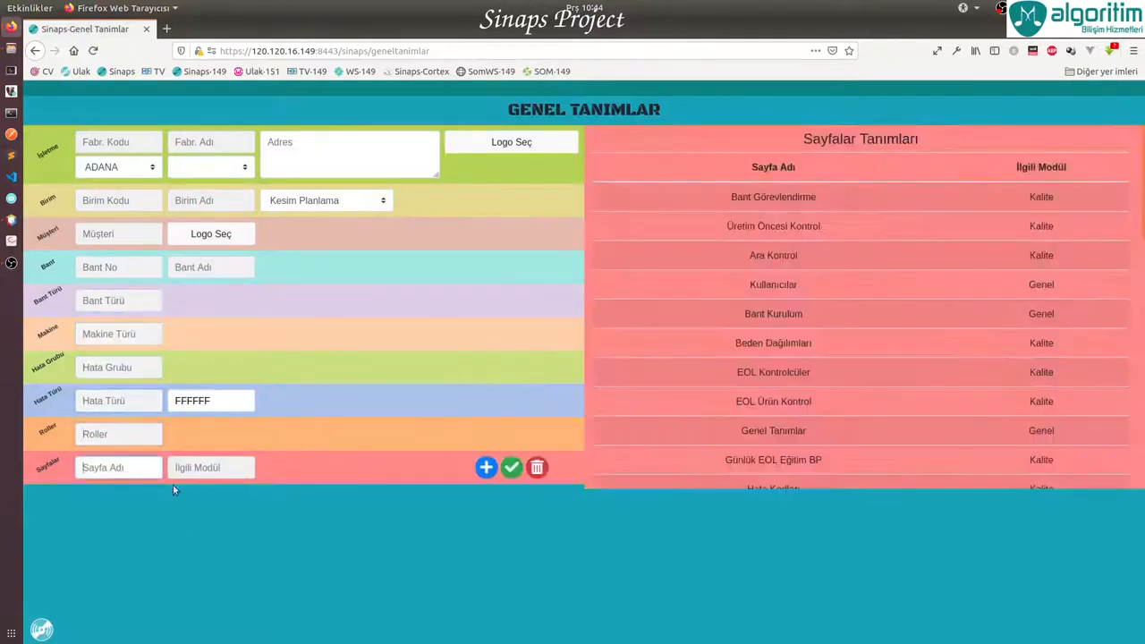
Pick the blue colour 4246FF for a new Hata Türü entry
{"action": "left_click", "coordinate": [229, 401]}
{"action": "mouse_move", "coordinate": [246, 436]}
{"action": "left_mouse_down"}
{"action": "mouse_move", "coordinate": [242, 444]}
{"action": "mouse_move", "coordinate": [246, 436]}
{"action": "left_mouse_up"}
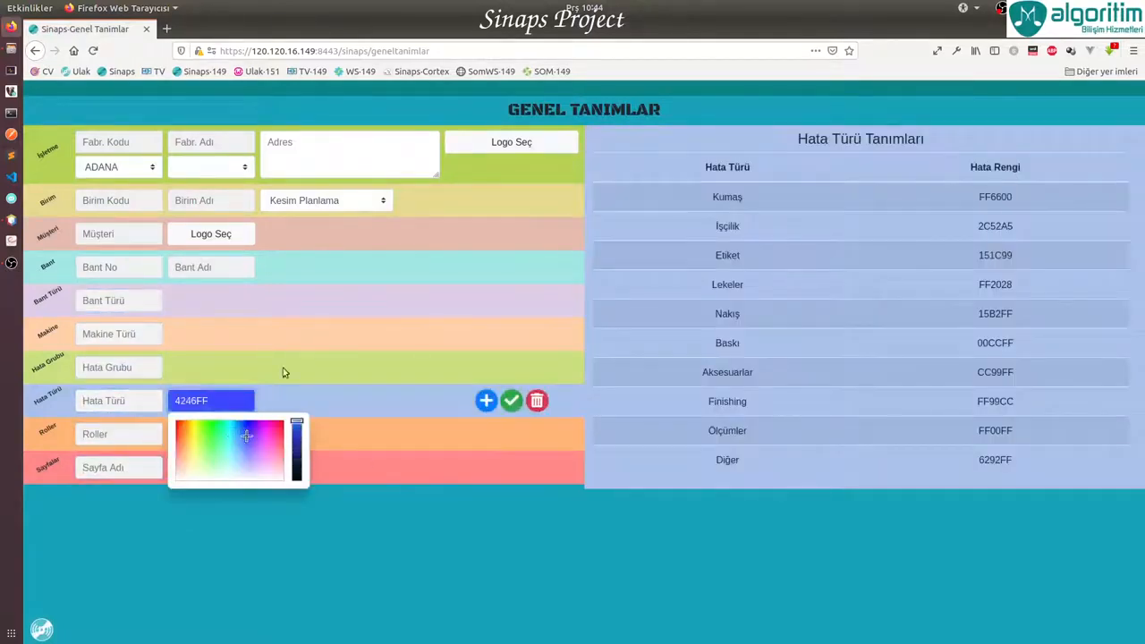
{"action": "left_click", "coordinate": [283, 368]}
Open the Model Prosesleri page and load the model with work number F1915MGFXMH307
{"action": "left_click", "coordinate": [34, 51]}
{"action": "scroll", "coordinate": [266, 283], "scroll_direction": "up", "scroll_amount": 3}
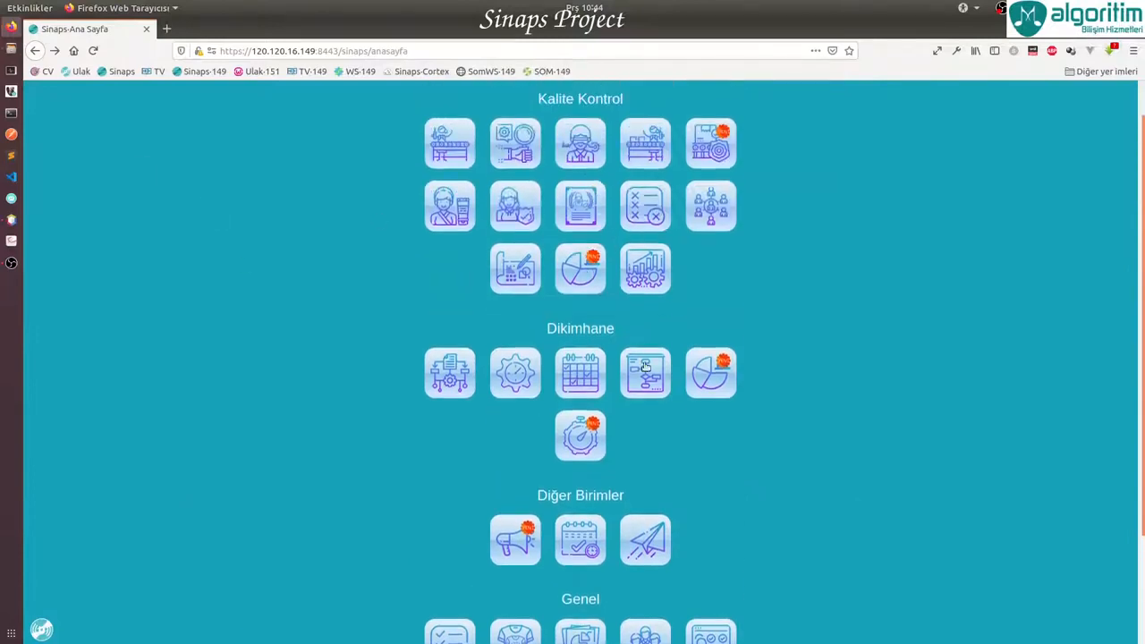
{"action": "left_click", "coordinate": [645, 373]}
{"action": "left_click", "coordinate": [207, 138]}
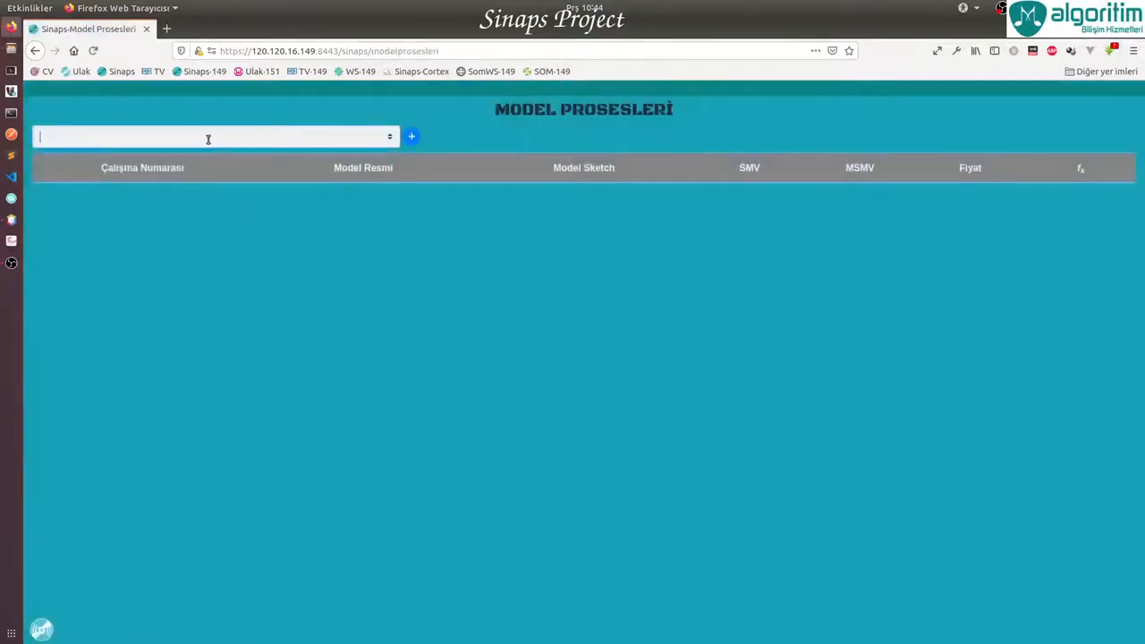
{"action": "type", "text": "307"}
{"action": "left_click", "coordinate": [199, 154]}
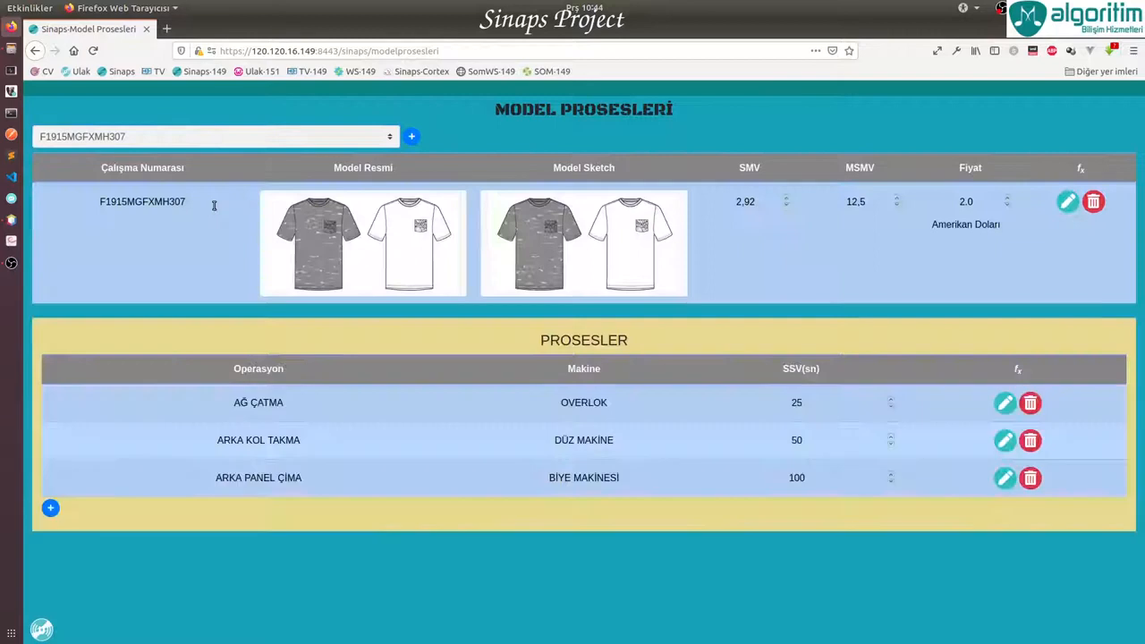
{"action": "double_click", "coordinate": [163, 202]}
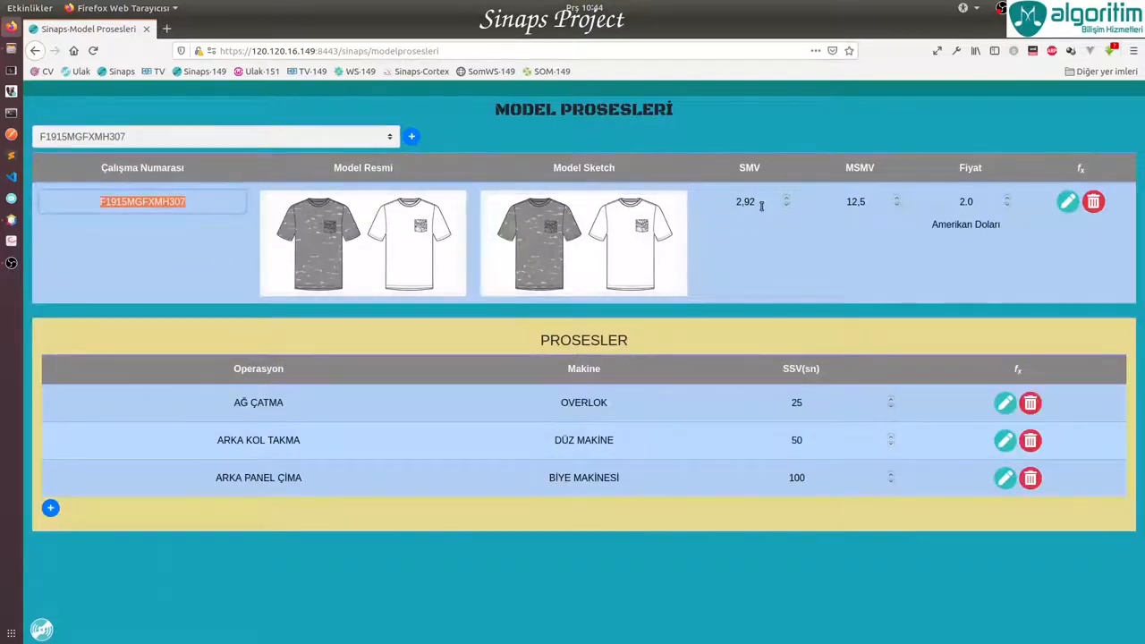
Add a new row to the model's processes and set its operation to KOL REÇME
{"action": "left_click", "coordinate": [51, 507]}
{"action": "left_click", "coordinate": [162, 517]}
{"action": "scroll", "coordinate": [161, 557], "scroll_direction": "down", "scroll_amount": 5}
{"action": "left_click", "coordinate": [161, 559]}
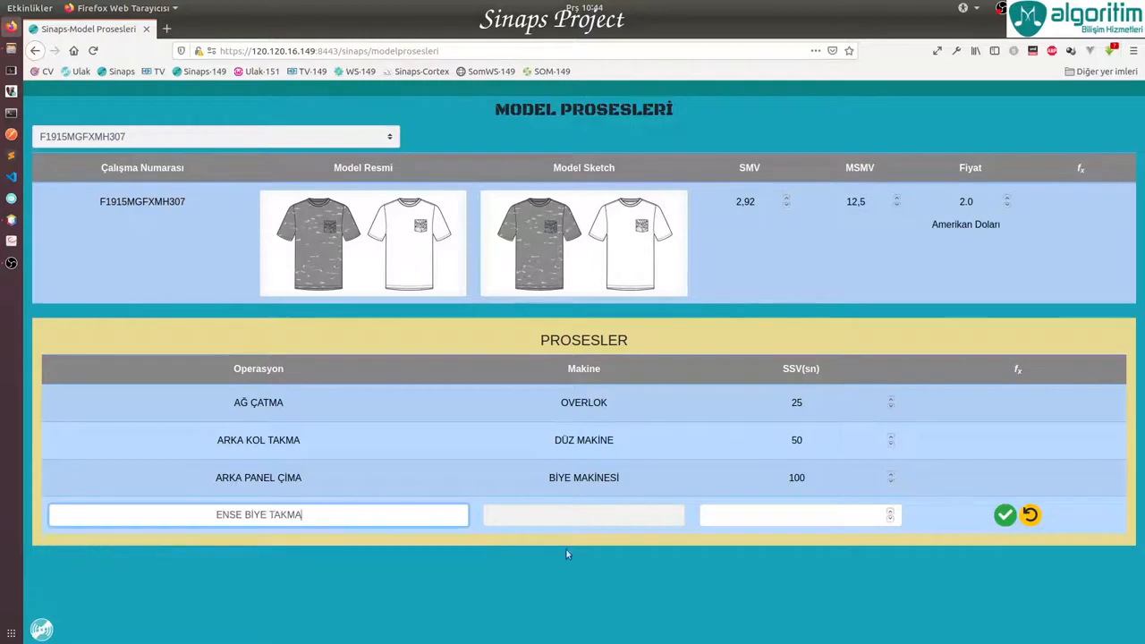
{"action": "left_click", "coordinate": [612, 517]}
{"action": "triple_click", "coordinate": [356, 513]}
{"action": "type", "text": "kol re"}
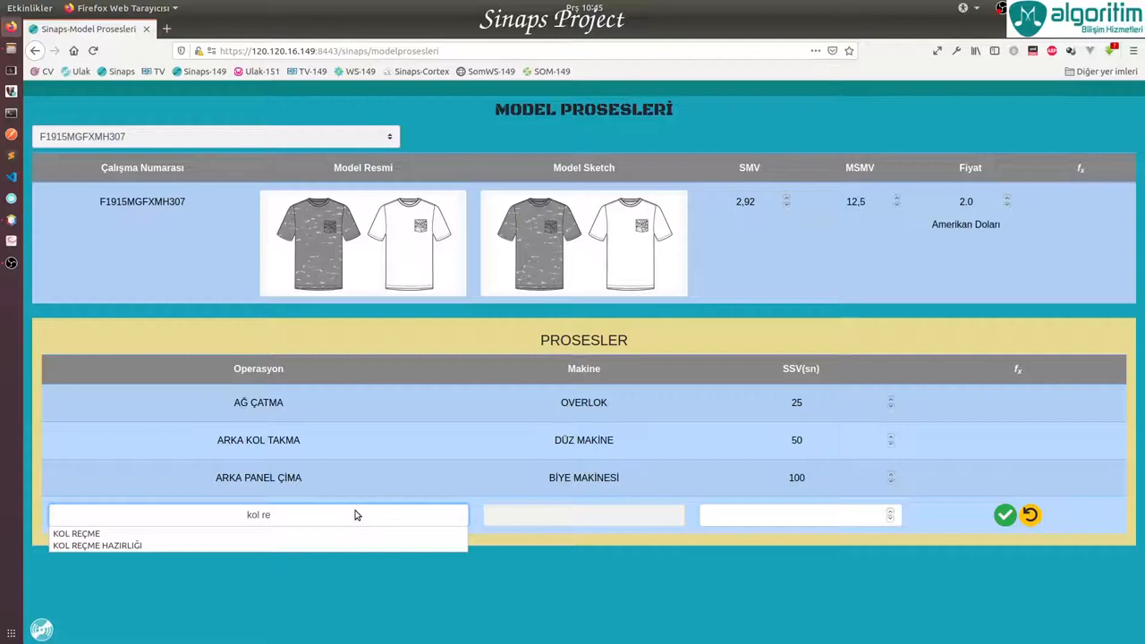
{"action": "left_click", "coordinate": [367, 533]}
Assign the BIÇAKLI REÇME machine to the new process, set its SSV to 200 seconds, and save the row
{"action": "left_click", "coordinate": [586, 515]}
{"action": "type", "text": "reç"}
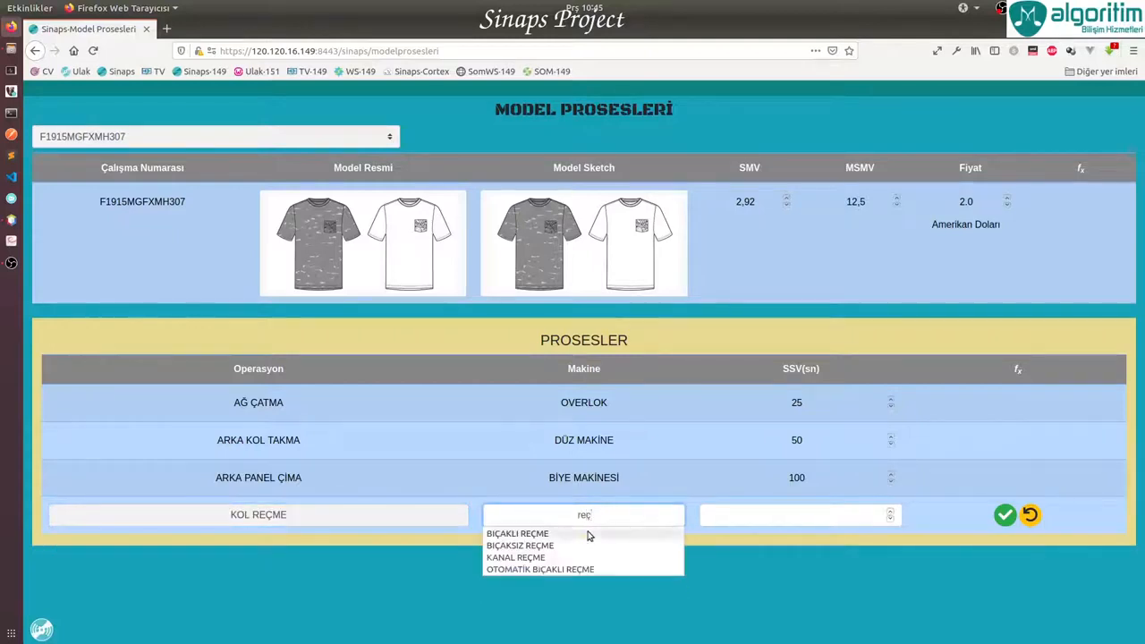
{"action": "left_click", "coordinate": [588, 535]}
{"action": "left_click", "coordinate": [803, 511]}
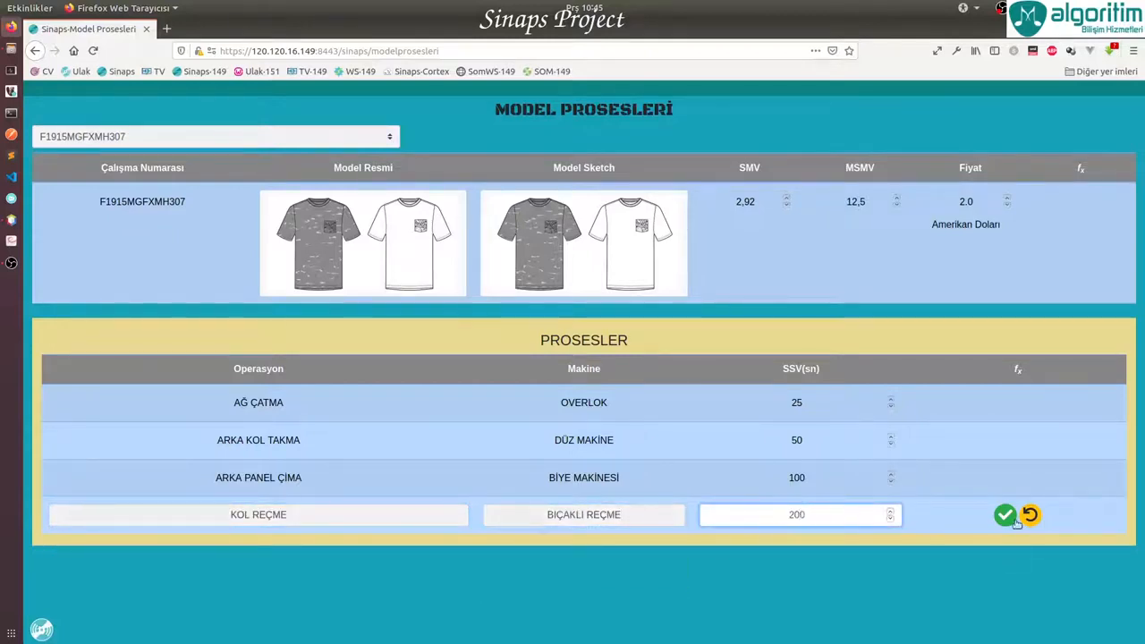
{"action": "type", "text": "200"}
{"action": "left_click", "coordinate": [1006, 517]}
On the Bant Görevlendirme page, save an assignment of the LEGINK purchase order to ADİDAS, SEY-Beybo A.Ş., line A01, type Dikim
{"action": "left_click", "coordinate": [35, 51]}
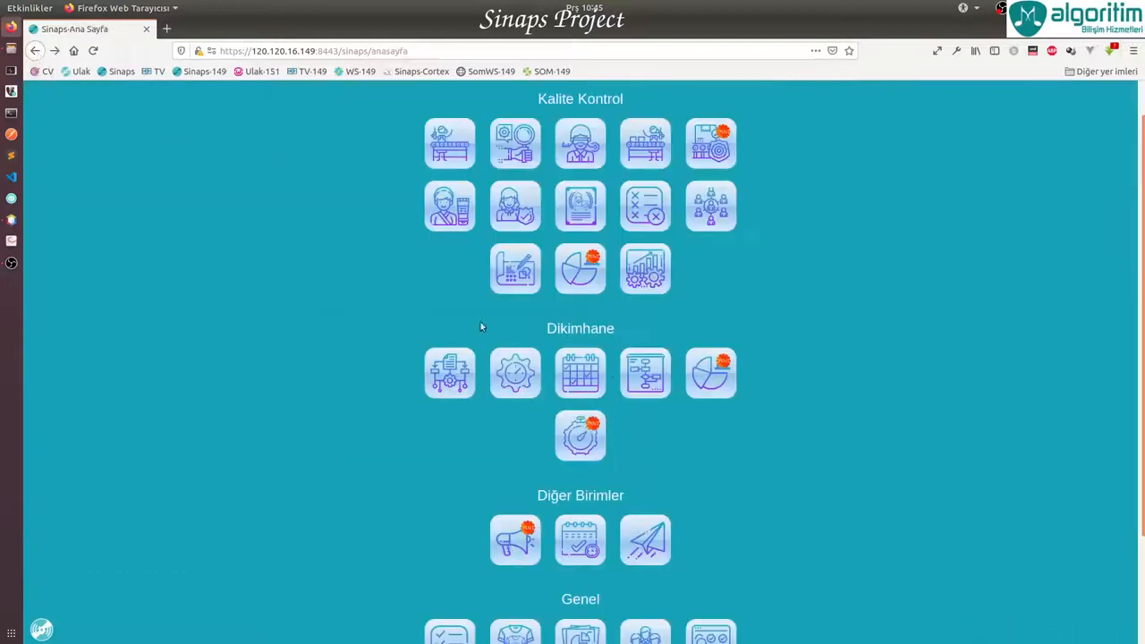
{"action": "left_click", "coordinate": [576, 383]}
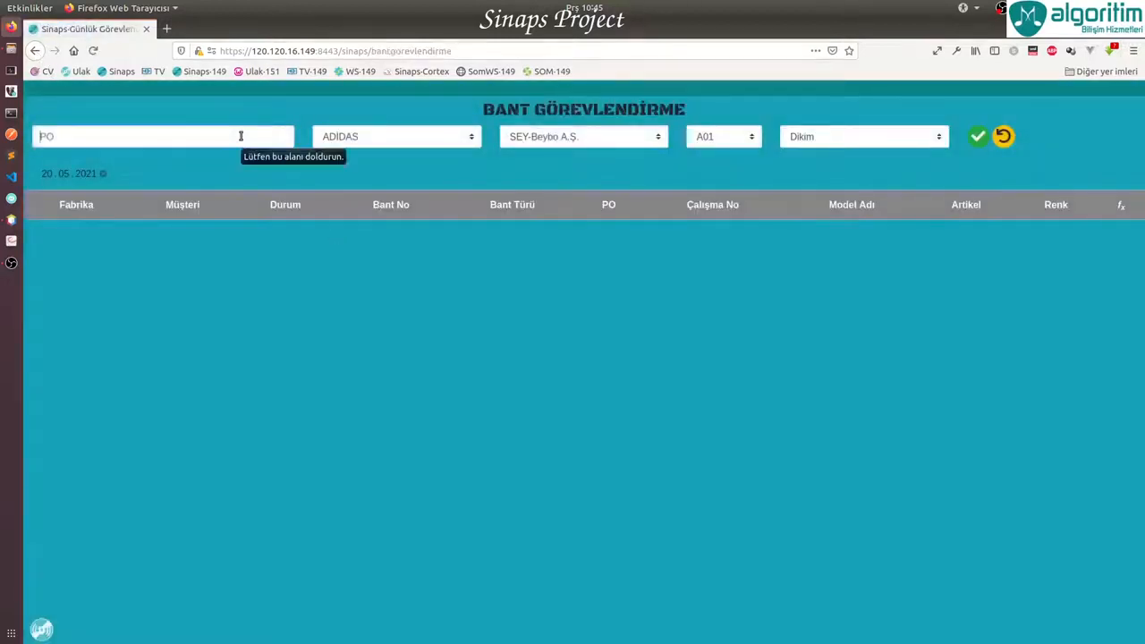
{"action": "type", "text": "122"}
{"action": "left_click", "coordinate": [199, 154]}
{"action": "left_click", "coordinate": [703, 133]}
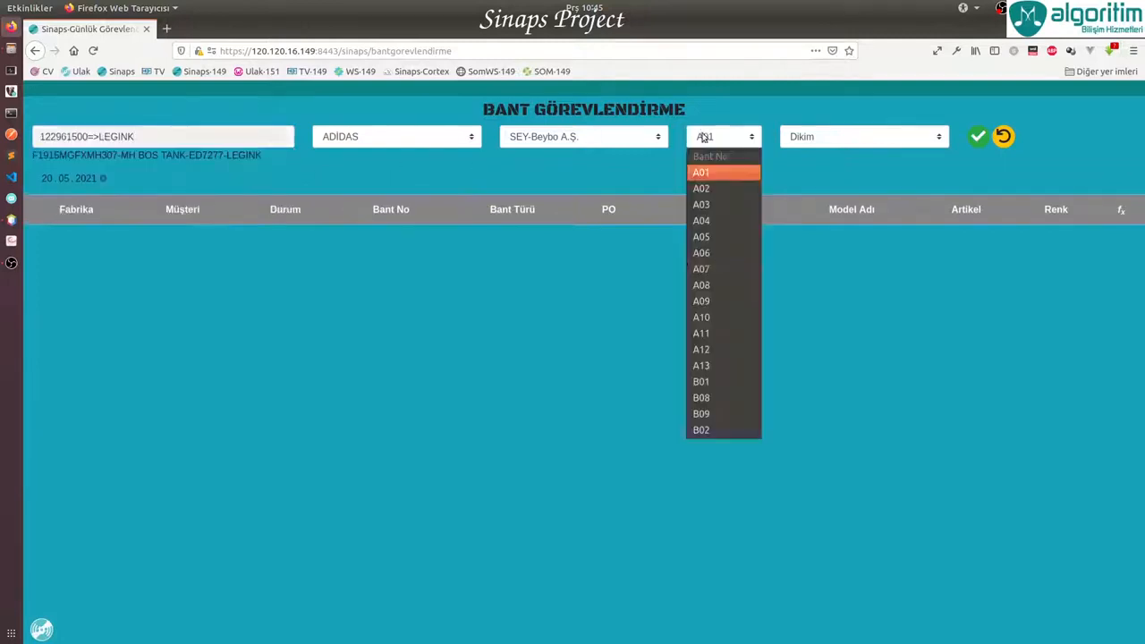
{"action": "left_click", "coordinate": [811, 139]}
{"action": "left_click", "coordinate": [981, 138]}
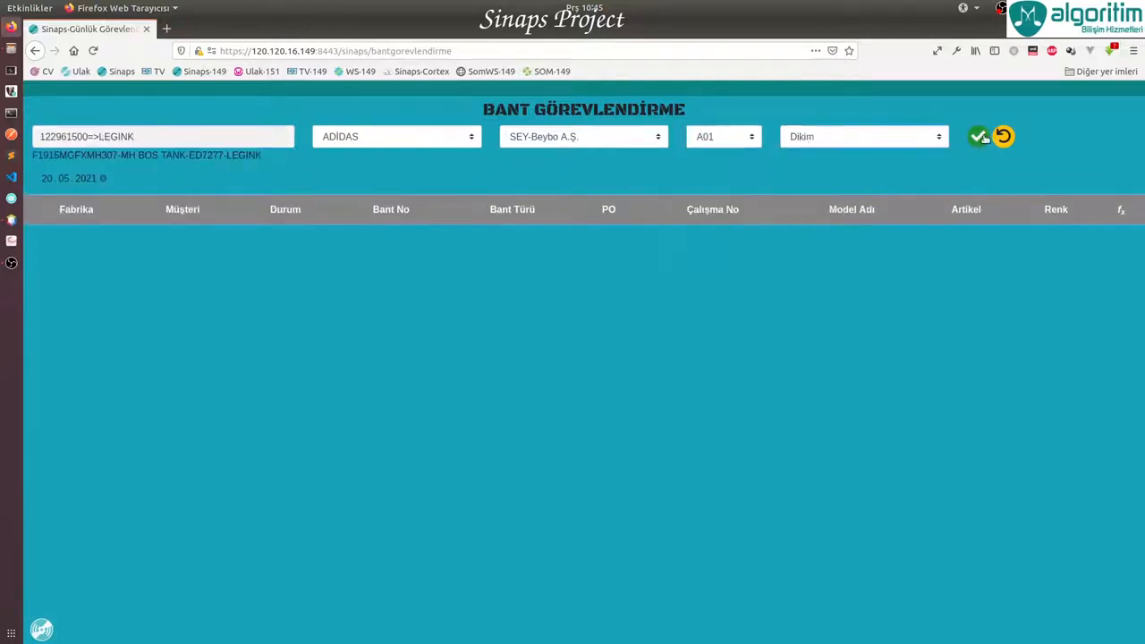
{"action": "left_click", "coordinate": [980, 138]}
Start the waiting A01 line assignment
{"action": "left_click", "coordinate": [256, 241]}
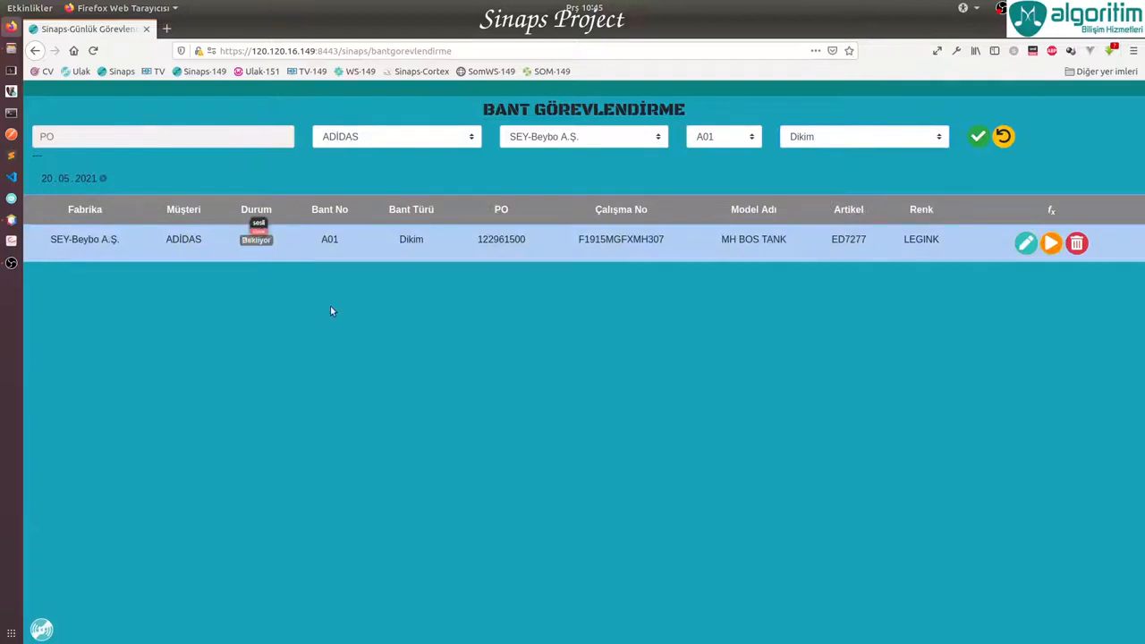
{"action": "left_click", "coordinate": [1052, 245]}
{"action": "left_click", "coordinate": [725, 325]}
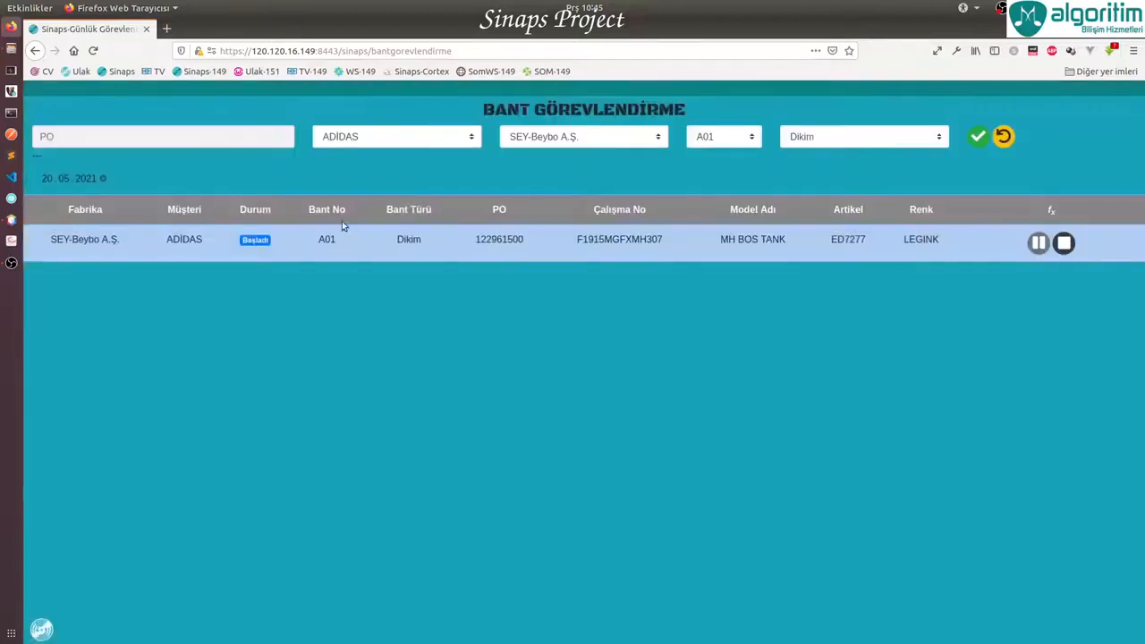
Open the pre-production control form for the A01 task, marking fabric colour and PASTAL ÖLÇÜ as RET and NAKIŞ as KABUL
{"action": "left_click", "coordinate": [36, 52]}
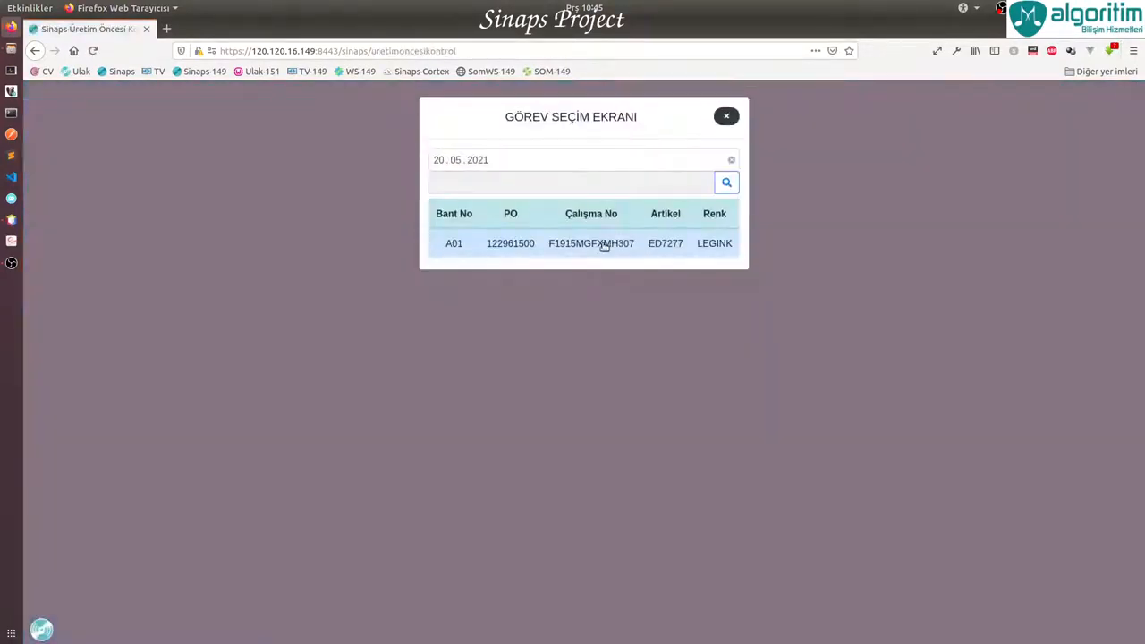
{"action": "left_click", "coordinate": [603, 245]}
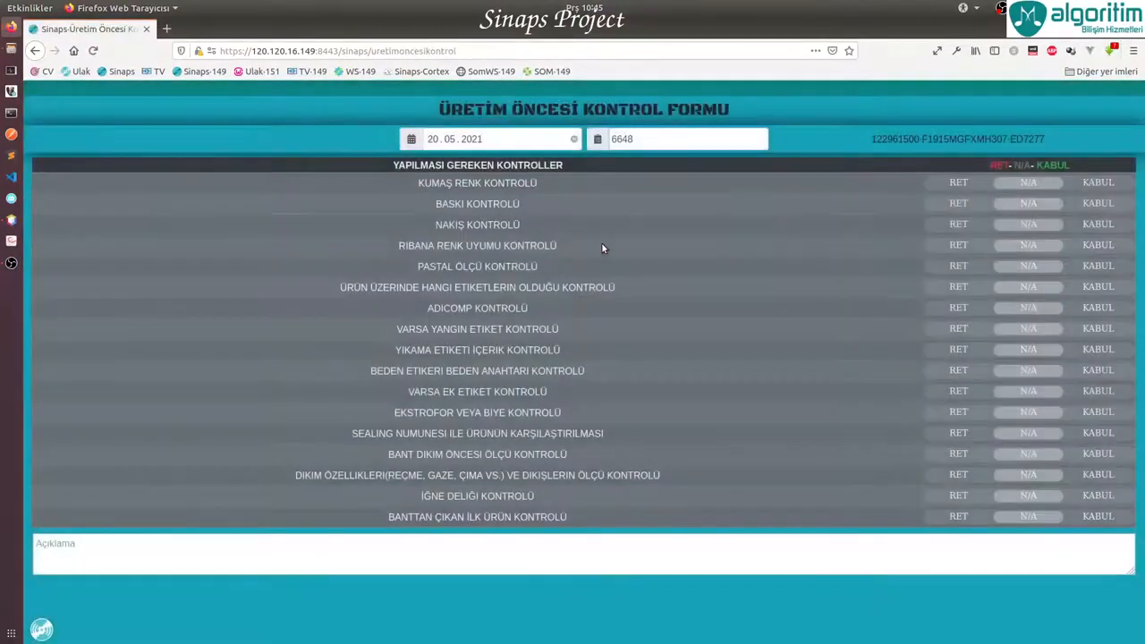
{"action": "left_click", "coordinate": [938, 186]}
{"action": "left_click", "coordinate": [1098, 225]}
{"action": "left_click", "coordinate": [972, 266]}
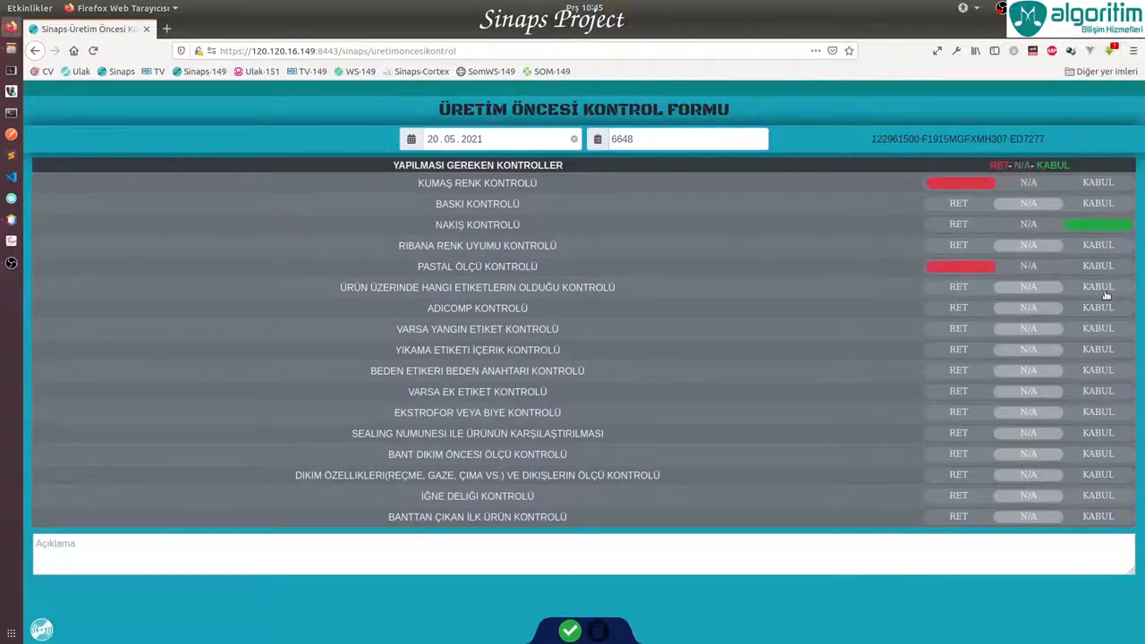
Mark the on-product label, ADICOMP and fire label checks as KABUL, add the note "Deneme Açıklaması", and save the form
{"action": "left_click", "coordinate": [1101, 287]}
{"action": "left_click", "coordinate": [1099, 308]}
{"action": "left_click", "coordinate": [1099, 329]}
{"action": "type", "text": "eme Açıklaması"}
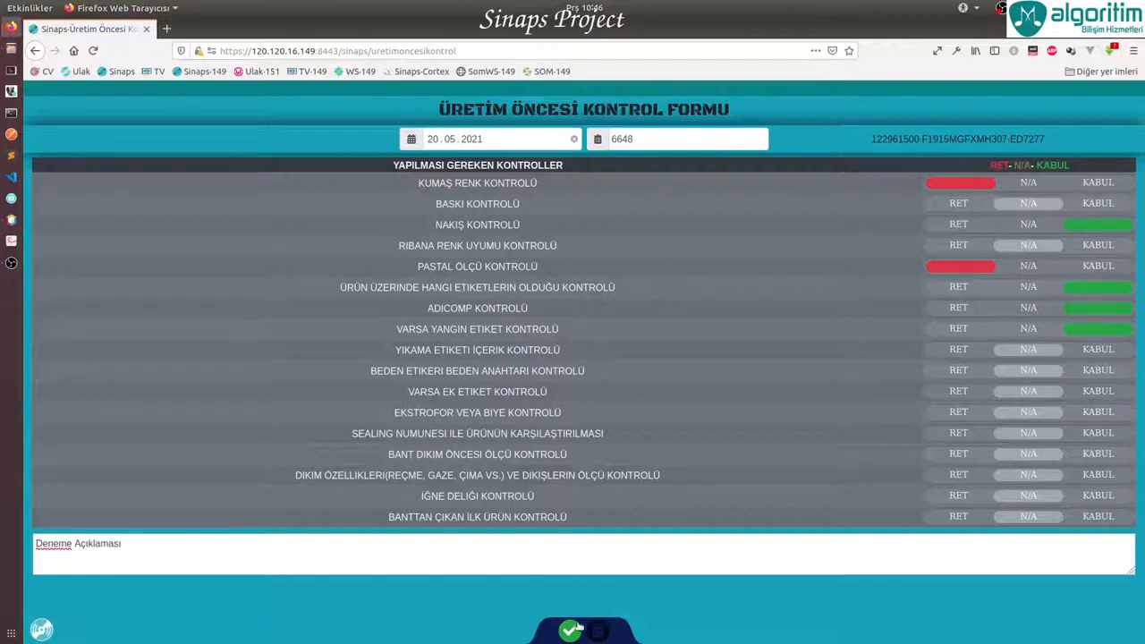
{"action": "left_click", "coordinate": [577, 628]}
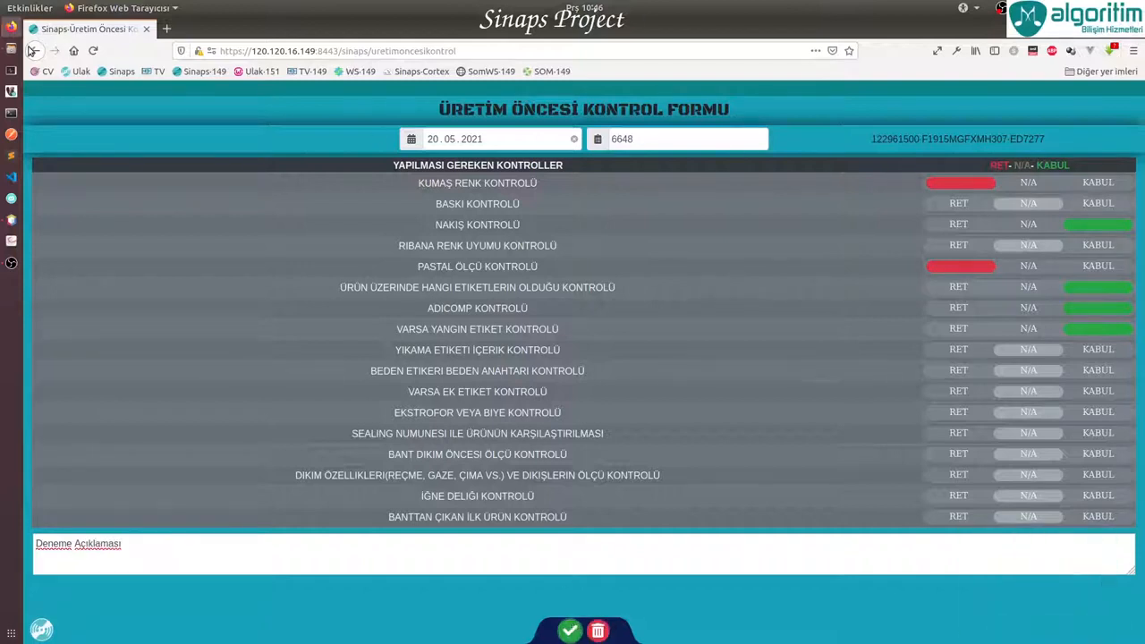
Open the Ara Kontrol nonconformity report and select the line supervisor and the A01 task
{"action": "left_click", "coordinate": [35, 51]}
{"action": "left_click", "coordinate": [517, 189]}
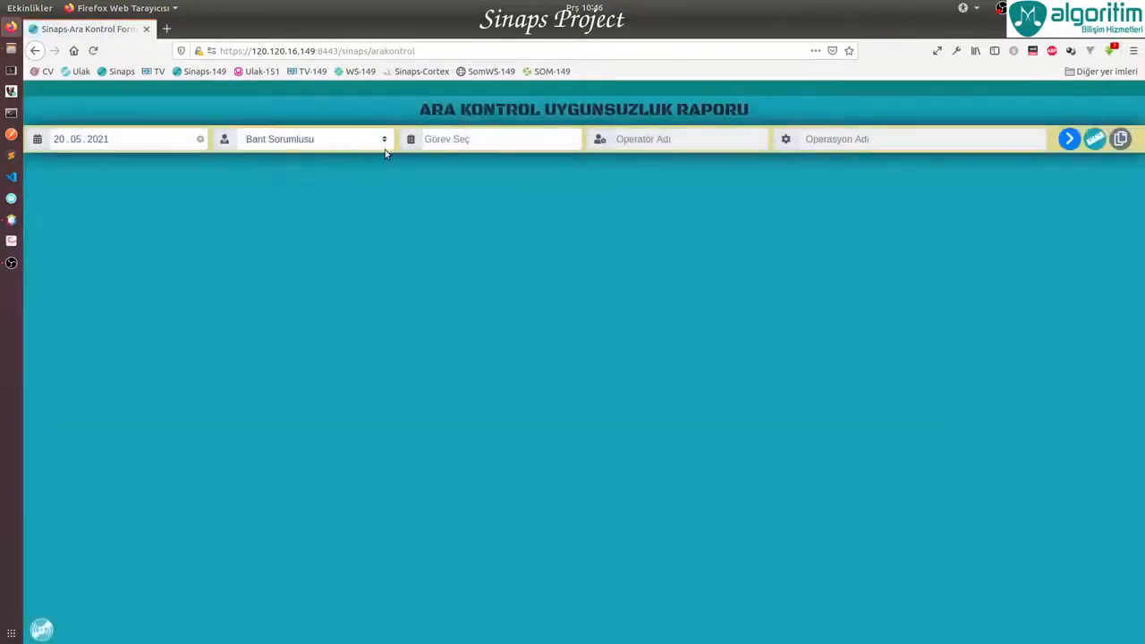
{"action": "left_click", "coordinate": [383, 145]}
{"action": "left_click", "coordinate": [362, 174]}
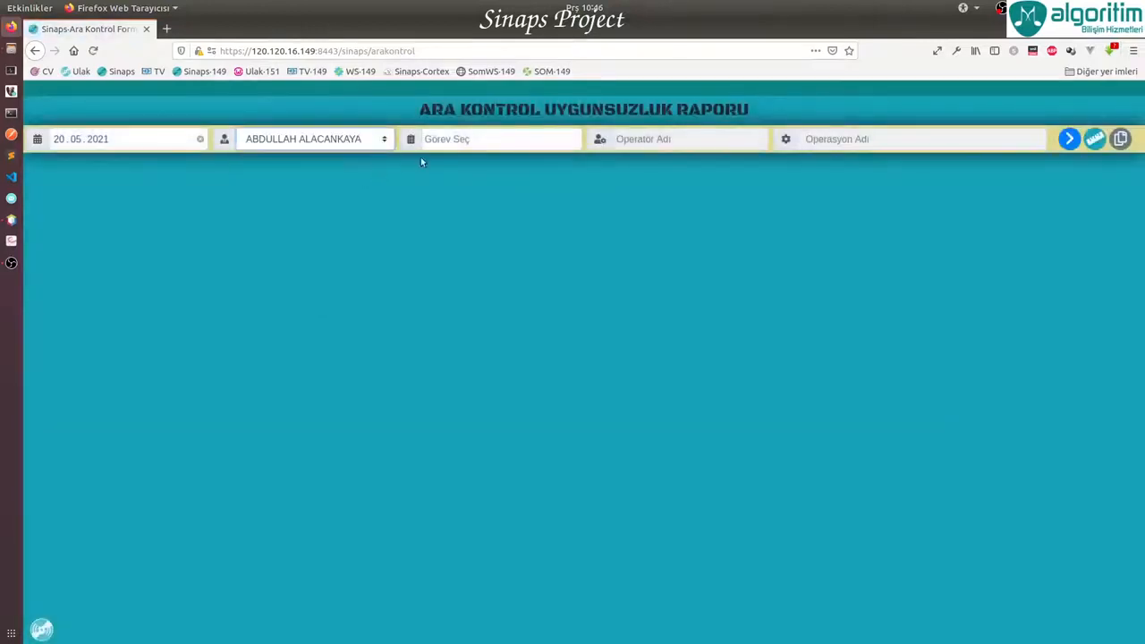
{"action": "left_click", "coordinate": [461, 140]}
{"action": "left_click", "coordinate": [520, 243]}
Select the operator by name and the ADICOMP TAKMA-DÜZ MAKİNE operation, and create the operator's control card
{"action": "left_click", "coordinate": [652, 141]}
{"action": "left_click", "coordinate": [651, 141]}
{"action": "type", "text": "abdur"}
{"action": "key", "text": "Down"}
{"action": "key", "text": "Return"}
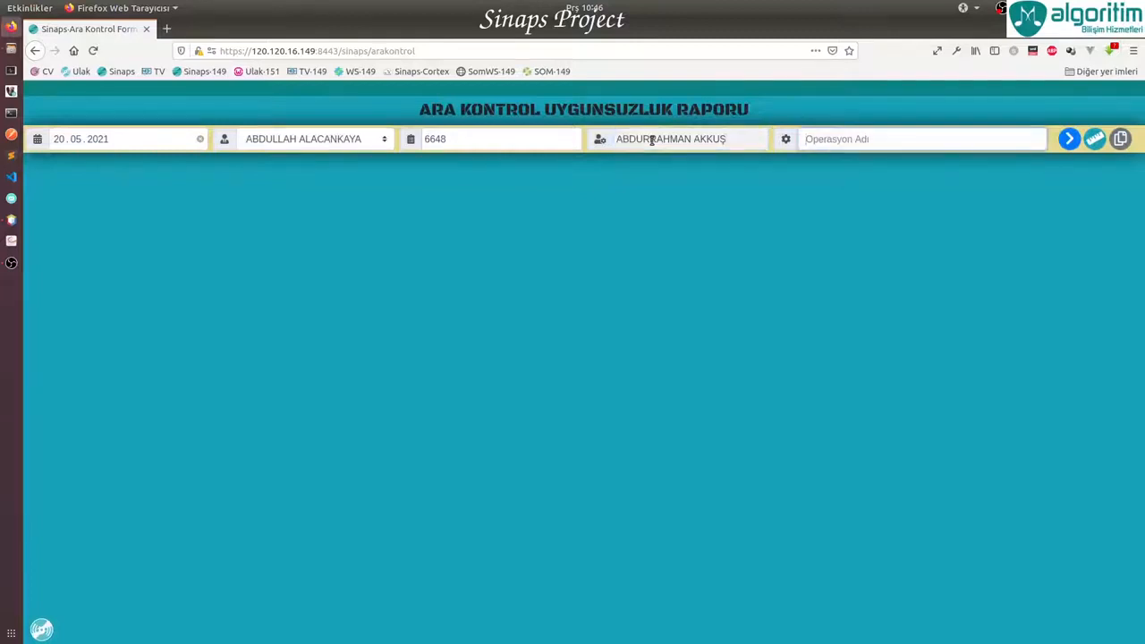
{"action": "key", "text": "Down"}
{"action": "key", "text": "Down"}
{"action": "key", "text": "Return"}
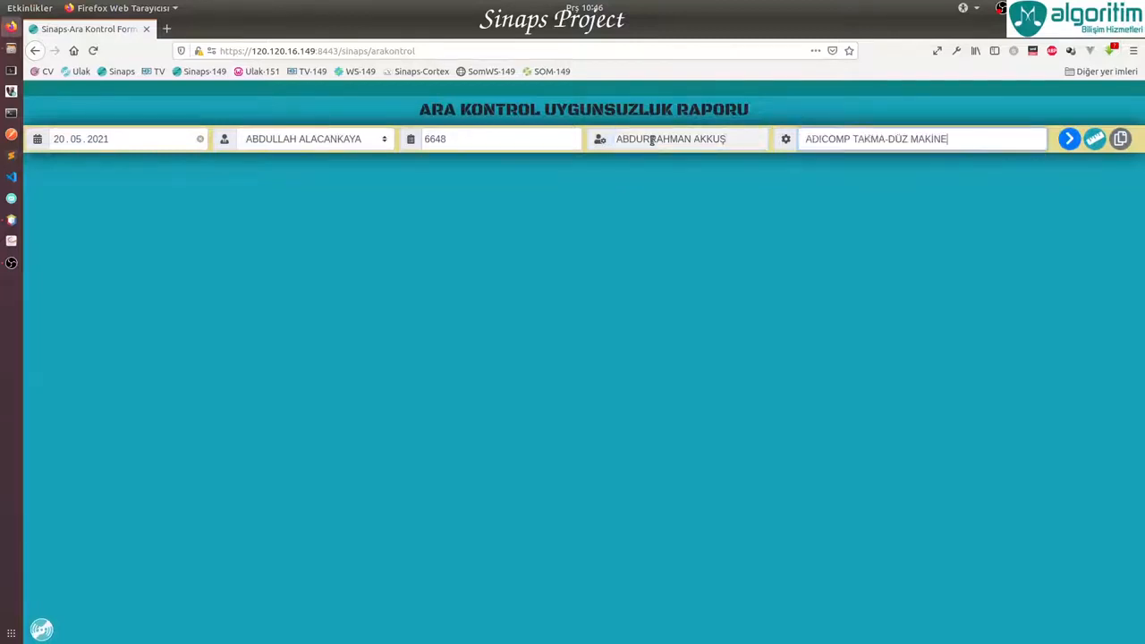
{"action": "key", "text": "Return"}
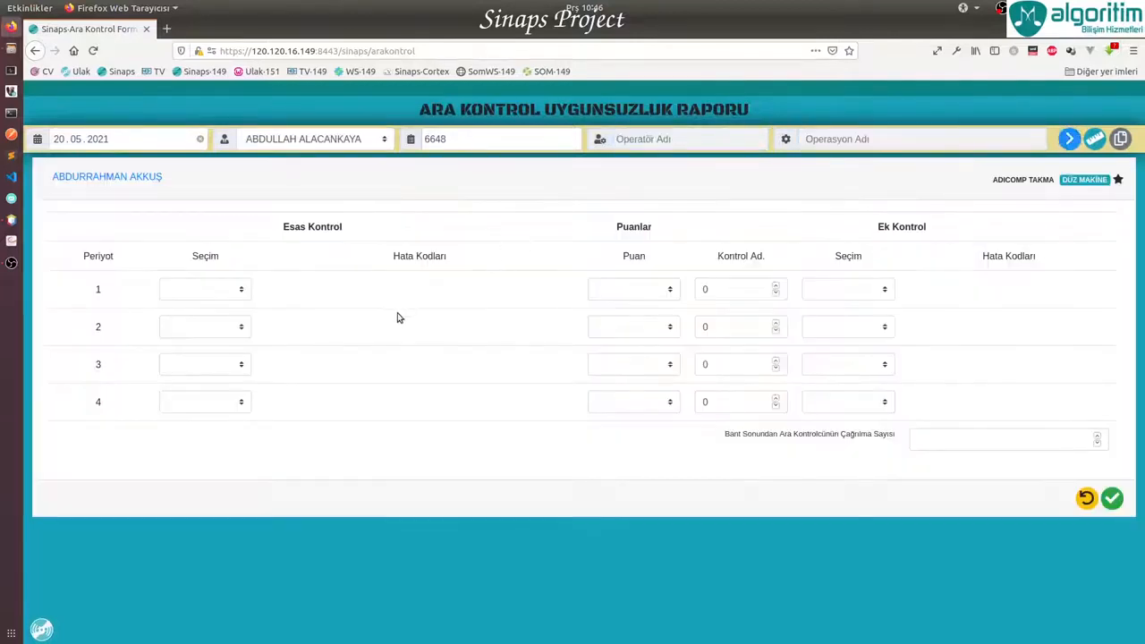
Record error codes 1 and 2 with score KS for period 1 and save the control record
{"action": "left_click", "coordinate": [244, 289]}
{"action": "left_click", "coordinate": [248, 324]}
{"action": "left_click", "coordinate": [243, 289]}
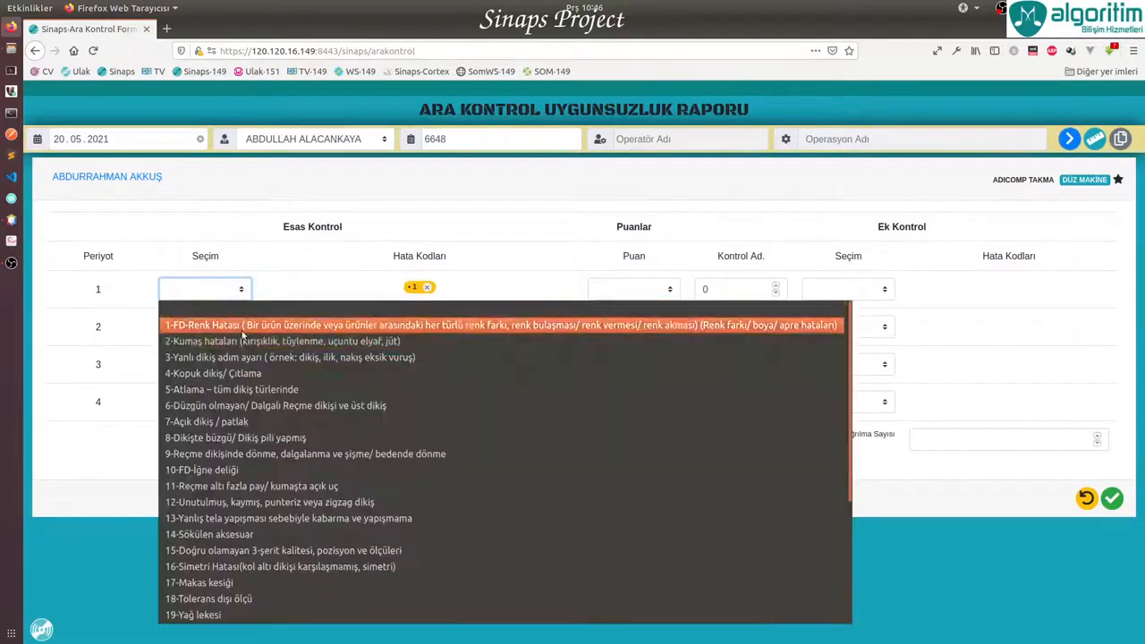
{"action": "left_click", "coordinate": [248, 336]}
{"action": "left_click", "coordinate": [633, 289]}
{"action": "left_click", "coordinate": [644, 356]}
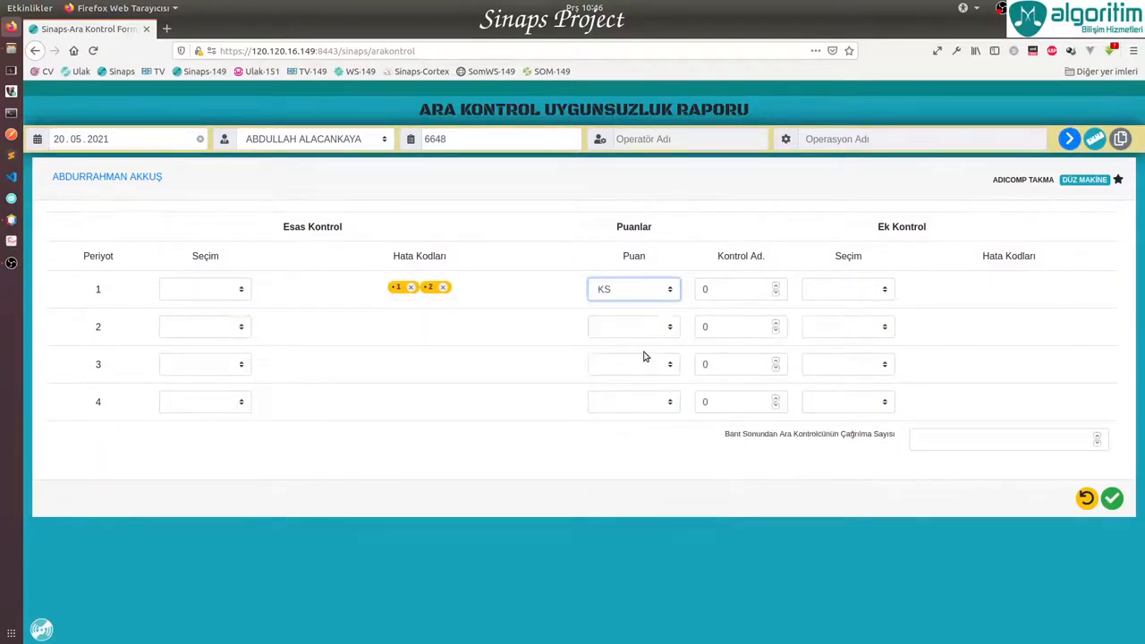
{"action": "left_click", "coordinate": [1110, 501]}
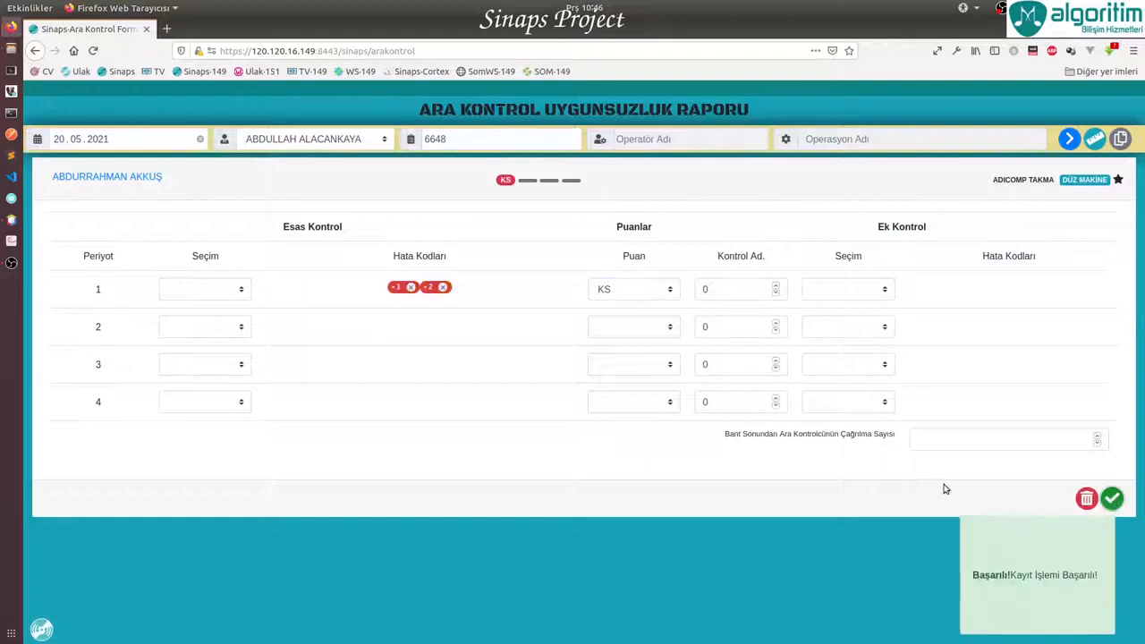
Set the period 2 score to Y and save the control record
{"action": "left_click", "coordinate": [215, 328]}
{"action": "left_click", "coordinate": [637, 329]}
{"action": "left_click", "coordinate": [637, 327]}
{"action": "left_click", "coordinate": [638, 363]}
{"action": "left_click", "coordinate": [1112, 501]}
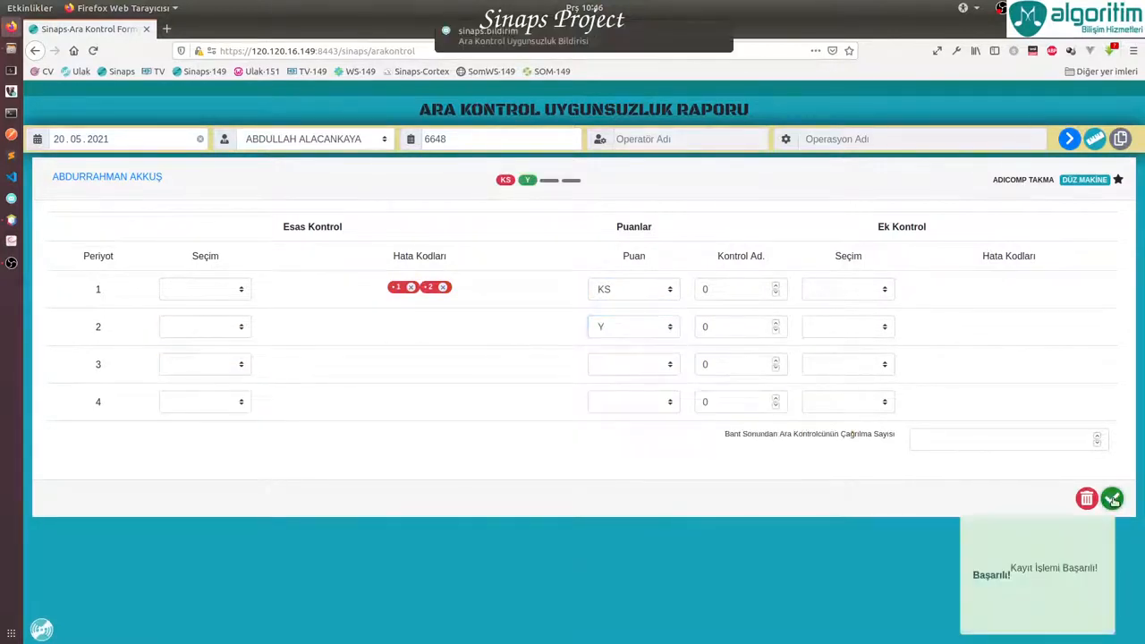
Switch to Mailspring and examine the Ara Kontrol Uygunsuzluk Bildirisi notification e-mail
{"action": "left_click", "coordinate": [540, 40]}
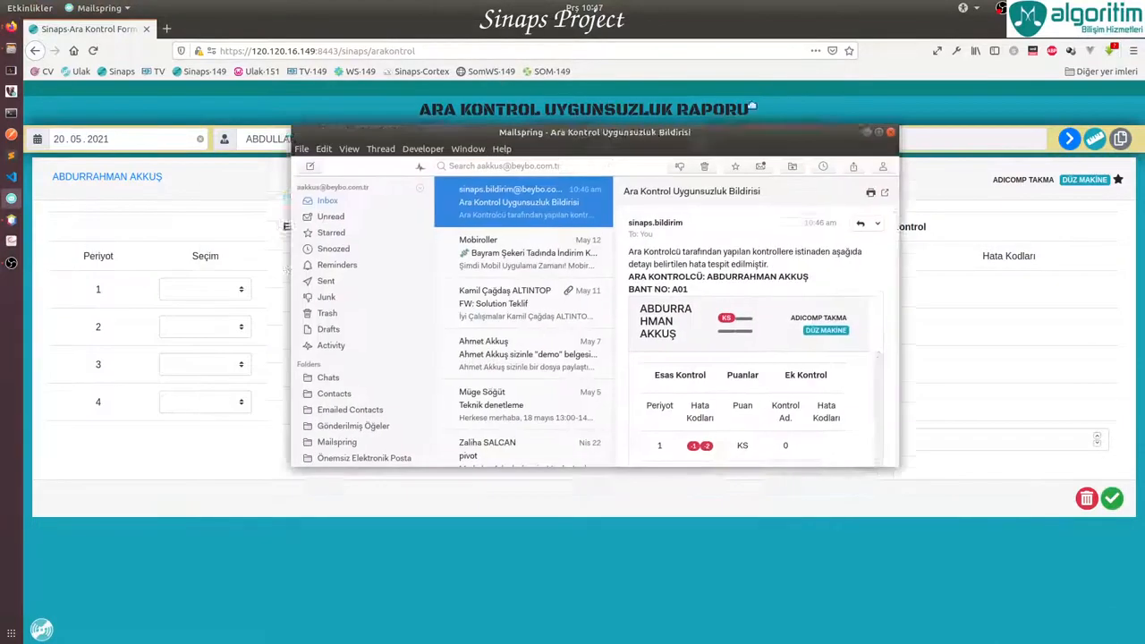
{"action": "left_click_drag", "start_coordinate": [738, 130], "coordinate": [755, 89]}
{"action": "double_click", "coordinate": [755, 89]}
{"action": "triple_click", "coordinate": [451, 190]}
{"action": "left_click", "coordinate": [755, 197]}
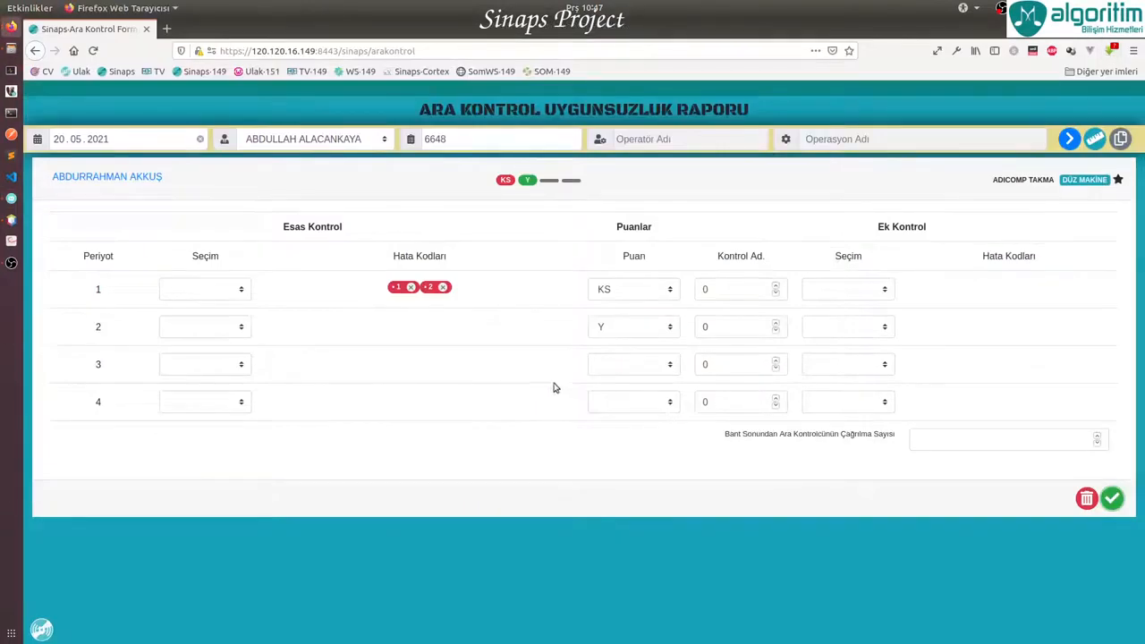
Back in the Ara Kontrol report, add a control card for a second operator with the AĞ ÇATMA-OVERLOK operation
{"action": "left_click", "coordinate": [641, 145]}
{"action": "type", "text": "ahmet"}
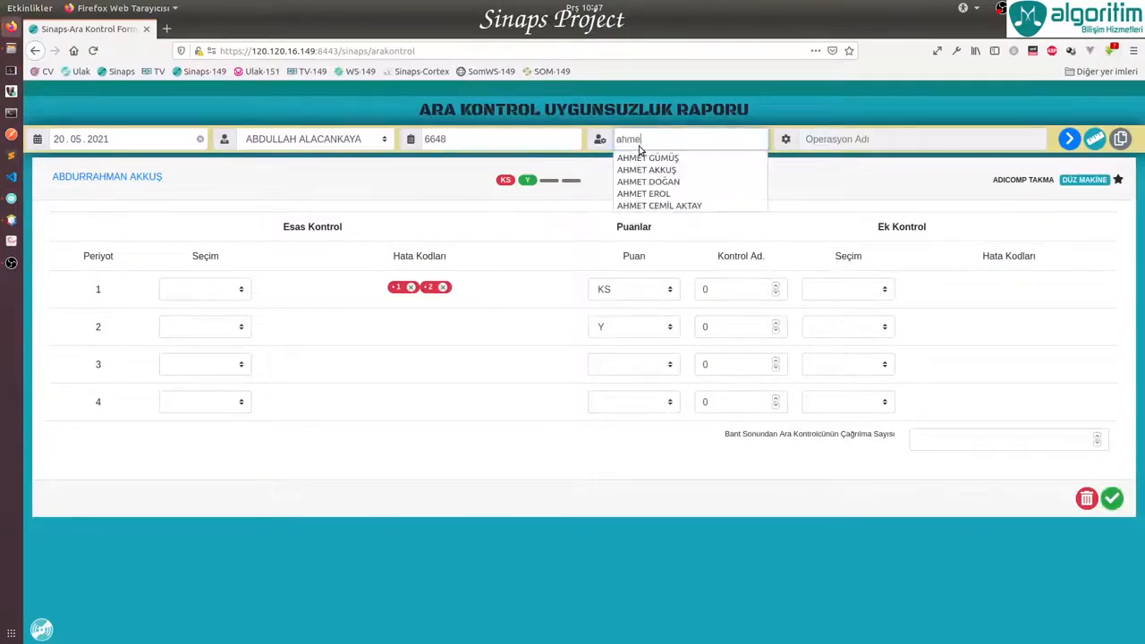
{"action": "left_click", "coordinate": [641, 172]}
{"action": "left_click", "coordinate": [897, 142]}
{"action": "left_click", "coordinate": [895, 169]}
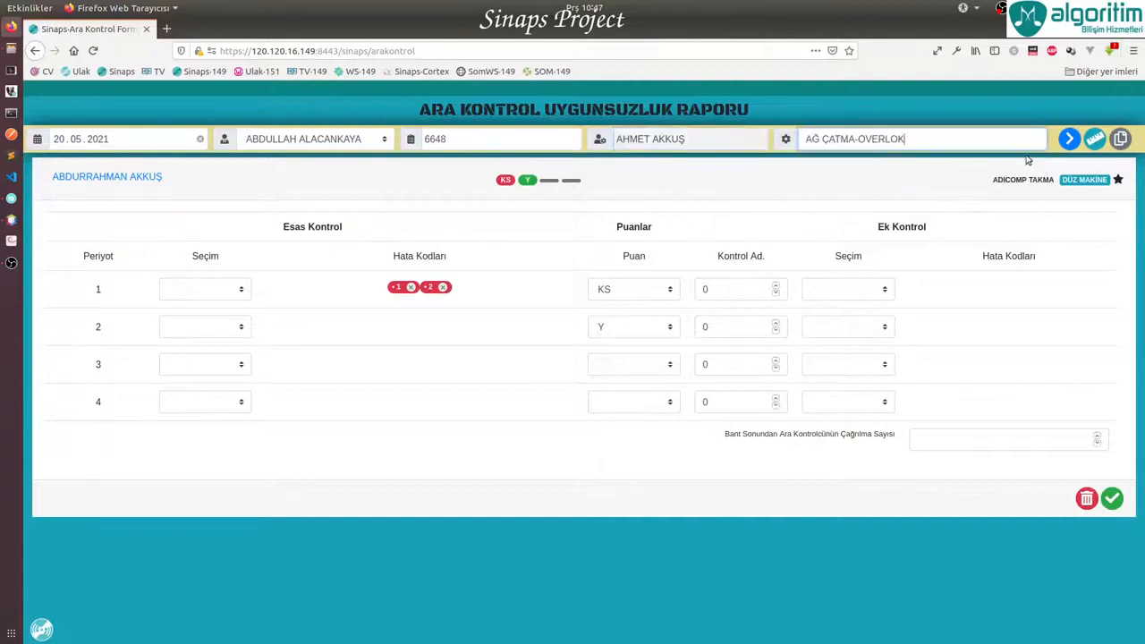
{"action": "left_click", "coordinate": [1069, 138]}
Record error code 3 with score S for period 1 on the AĞ ÇATMA card, star the card and save it
{"action": "left_click", "coordinate": [242, 289]}
{"action": "left_click", "coordinate": [242, 364]}
{"action": "left_click", "coordinate": [605, 289]}
{"action": "left_click", "coordinate": [617, 344]}
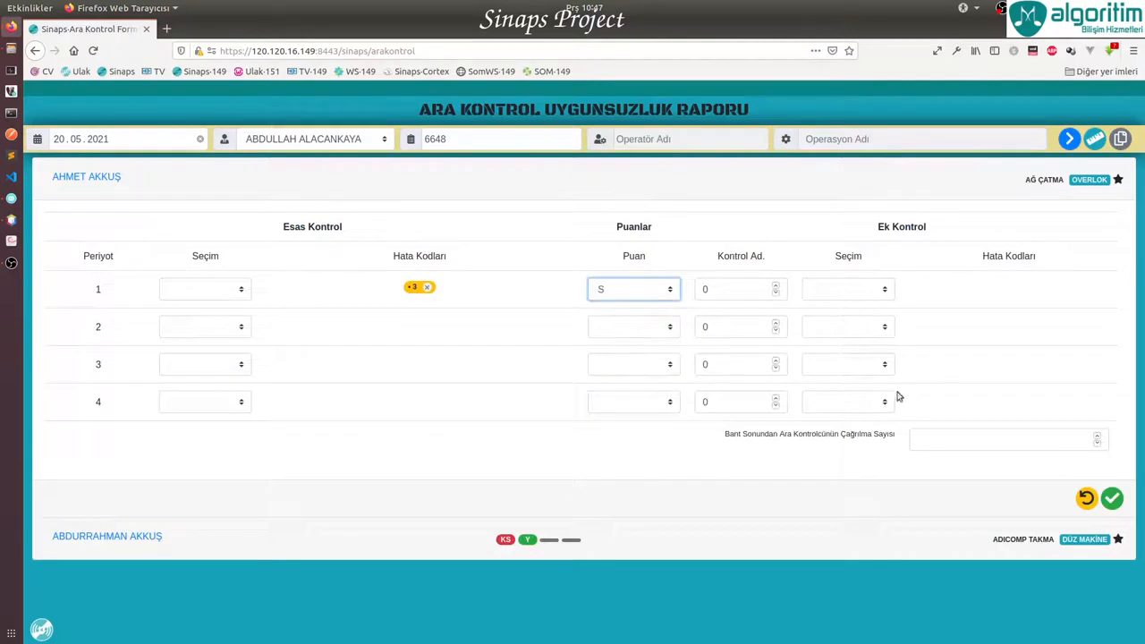
{"action": "left_click", "coordinate": [1112, 499]}
{"action": "left_click", "coordinate": [1113, 498]}
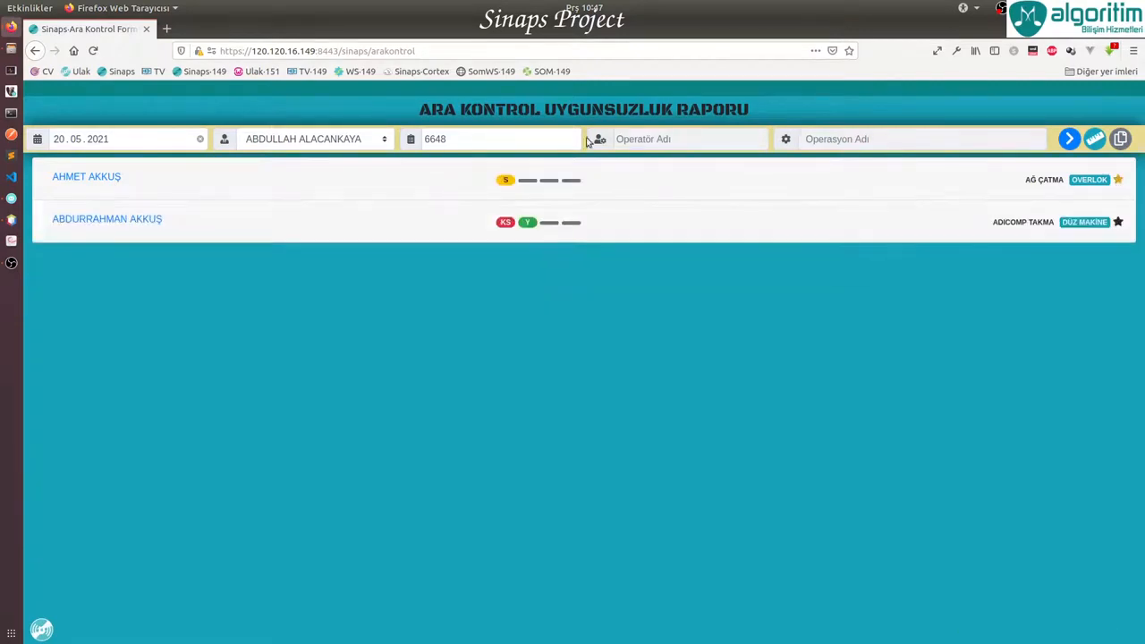
Add a control card for a third operator with the KOL REÇME-BIÇAKLI REÇME operation
{"action": "type", "text": "zar"}
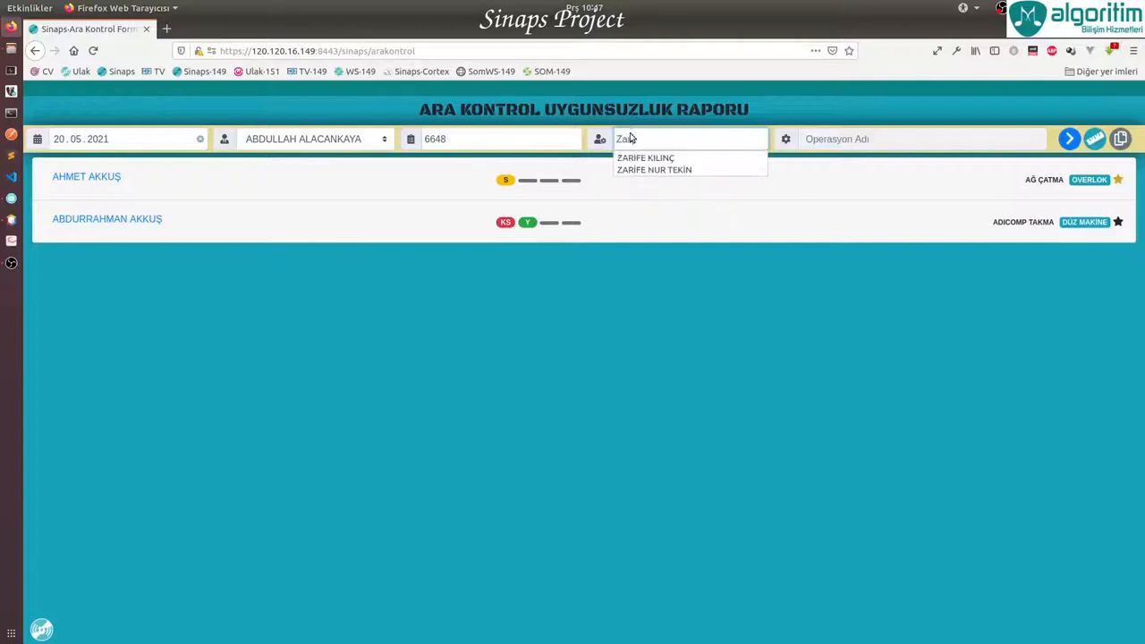
{"action": "key", "text": "Down"}
{"action": "key", "text": "Return"}
{"action": "type", "text": "kol reç"}
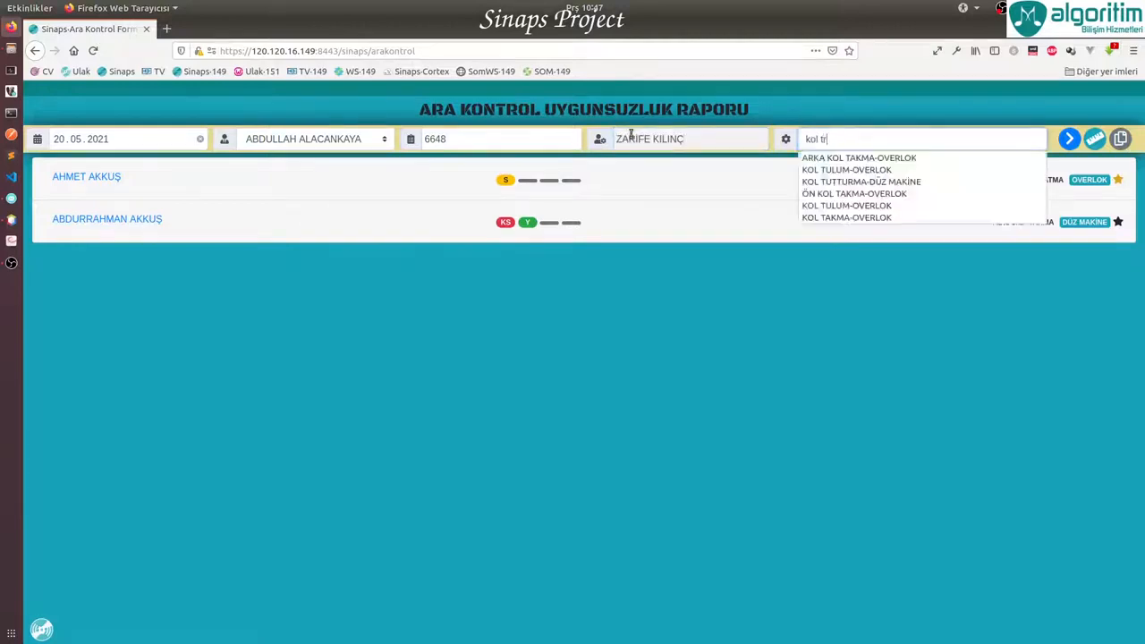
{"action": "key", "text": "Down"}
{"action": "key", "text": "Return"}
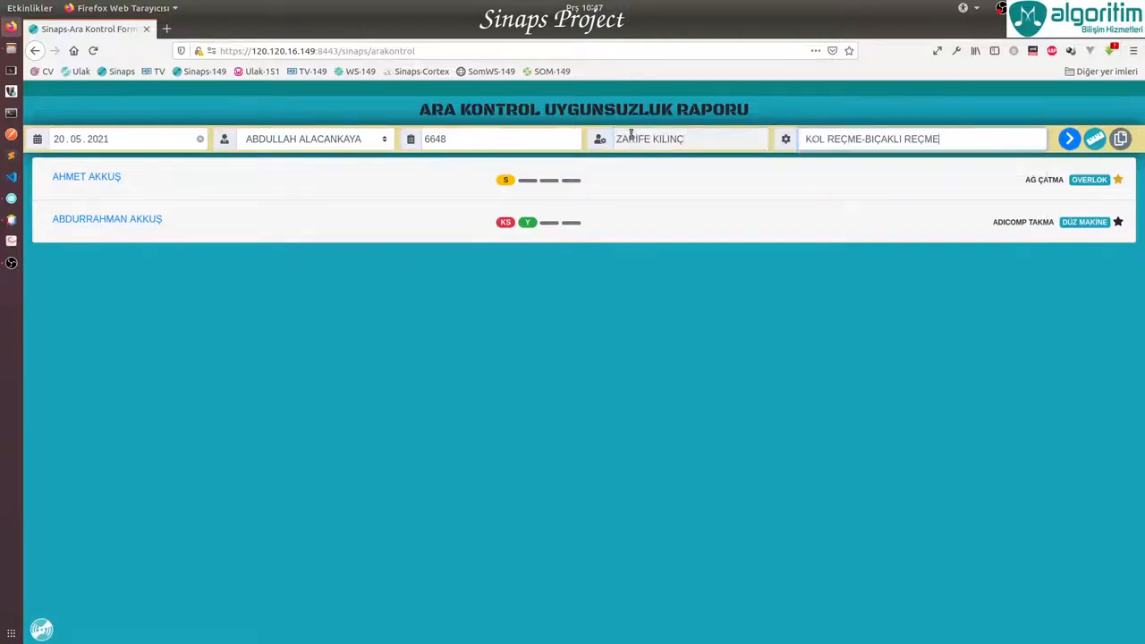
{"action": "left_click", "coordinate": [1071, 140]}
Record error code 12 with score KS for period 1 on the KOL REÇME card, star it, save it and collapse it
{"action": "left_click", "coordinate": [227, 293]}
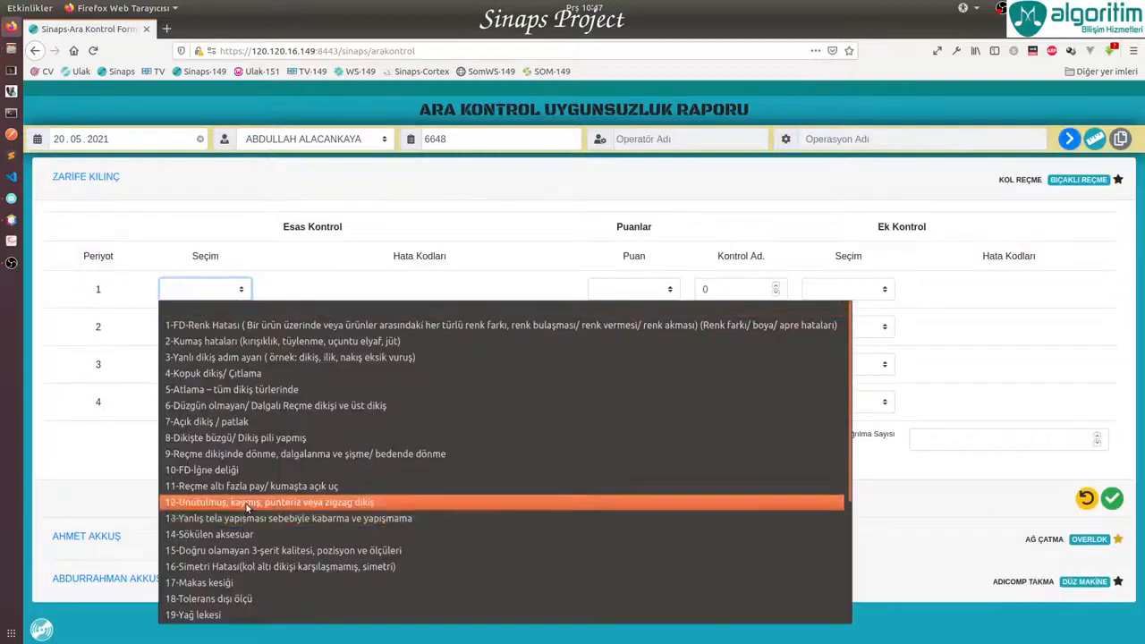
{"action": "left_click", "coordinate": [376, 498]}
{"action": "left_click", "coordinate": [634, 289]}
{"action": "left_click", "coordinate": [617, 358]}
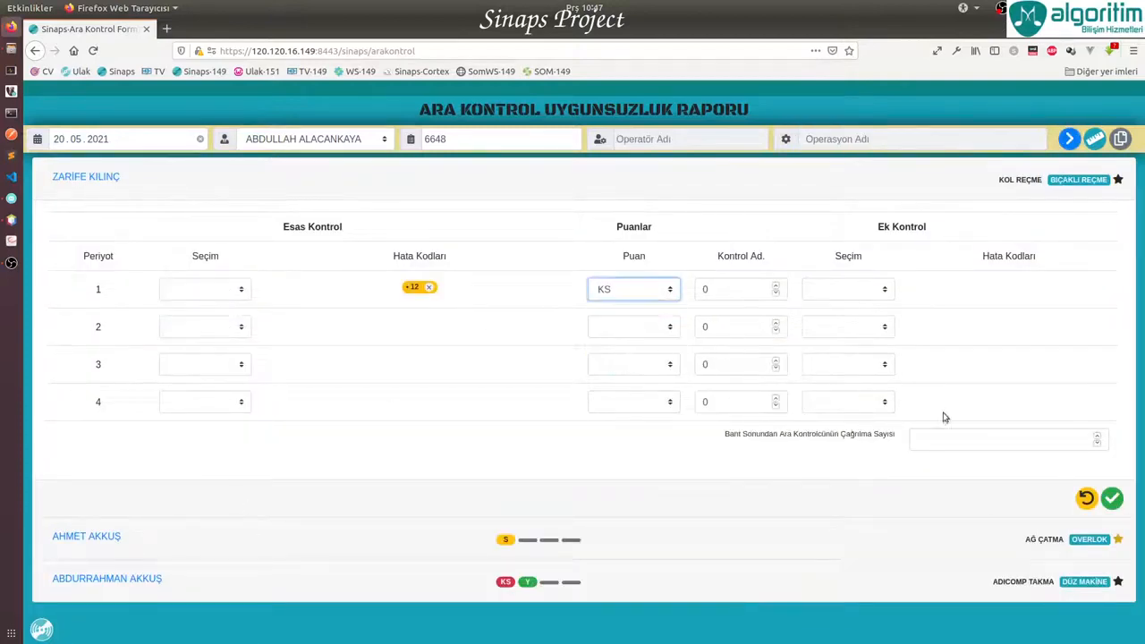
{"action": "left_click", "coordinate": [1118, 181]}
{"action": "left_click", "coordinate": [1111, 498]}
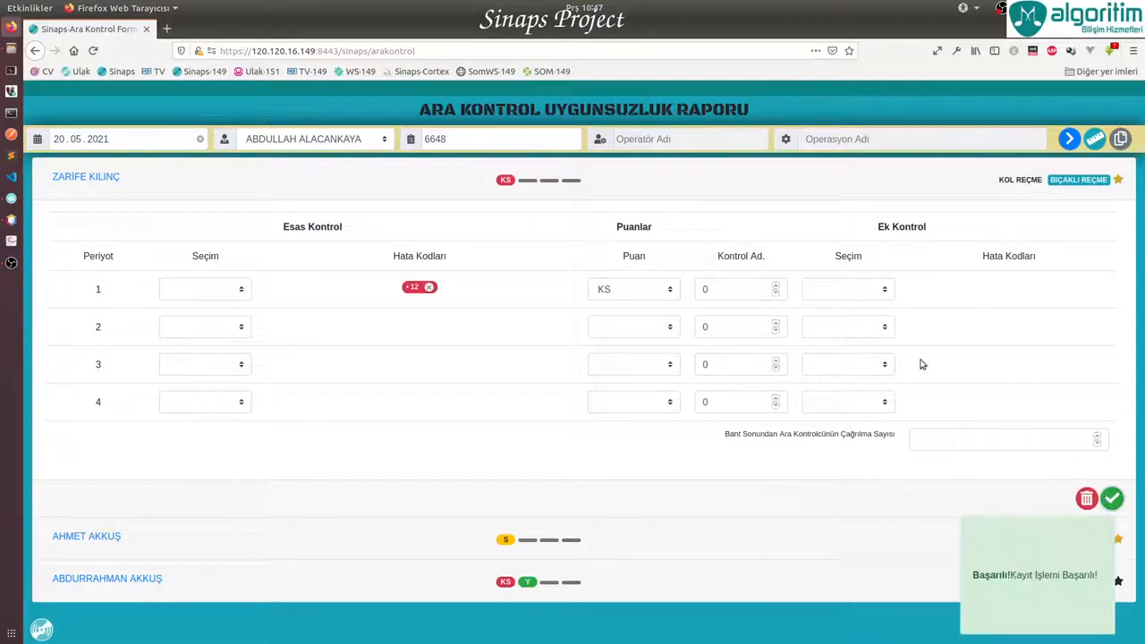
{"action": "left_click", "coordinate": [628, 187]}
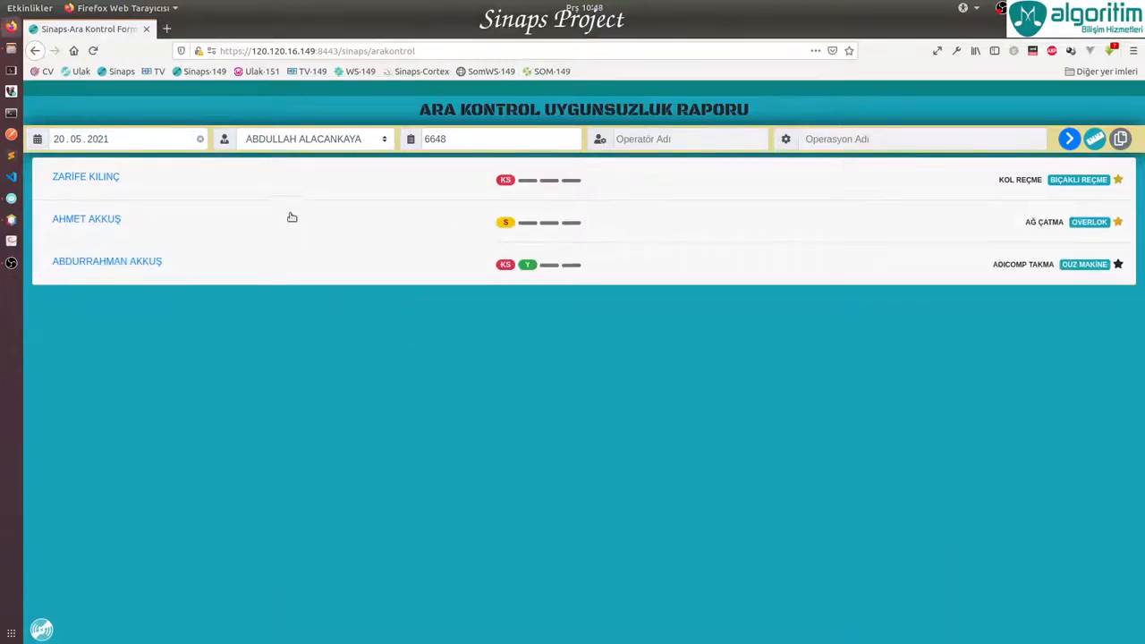
Open the Bant Sorumlusu Ara Kontrol Uygunsuzluk Raporu from the module page and select task 6648
{"action": "scroll", "coordinate": [291, 217], "scroll_direction": "up", "scroll_amount": 1}
{"action": "left_click", "coordinate": [41, 98]}
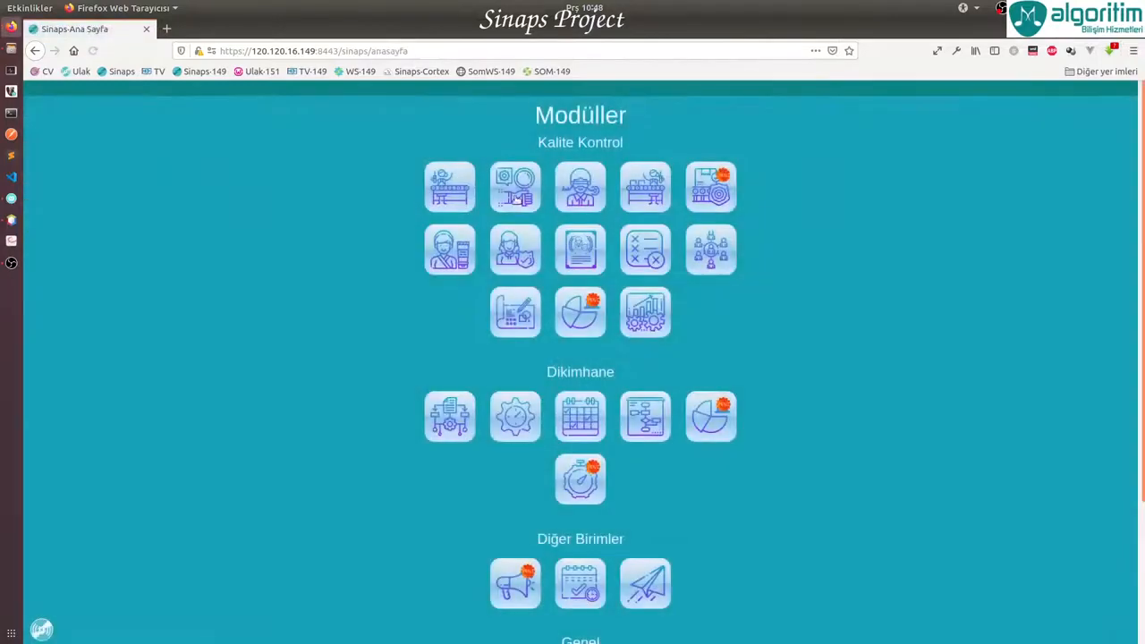
{"action": "left_click", "coordinate": [574, 189]}
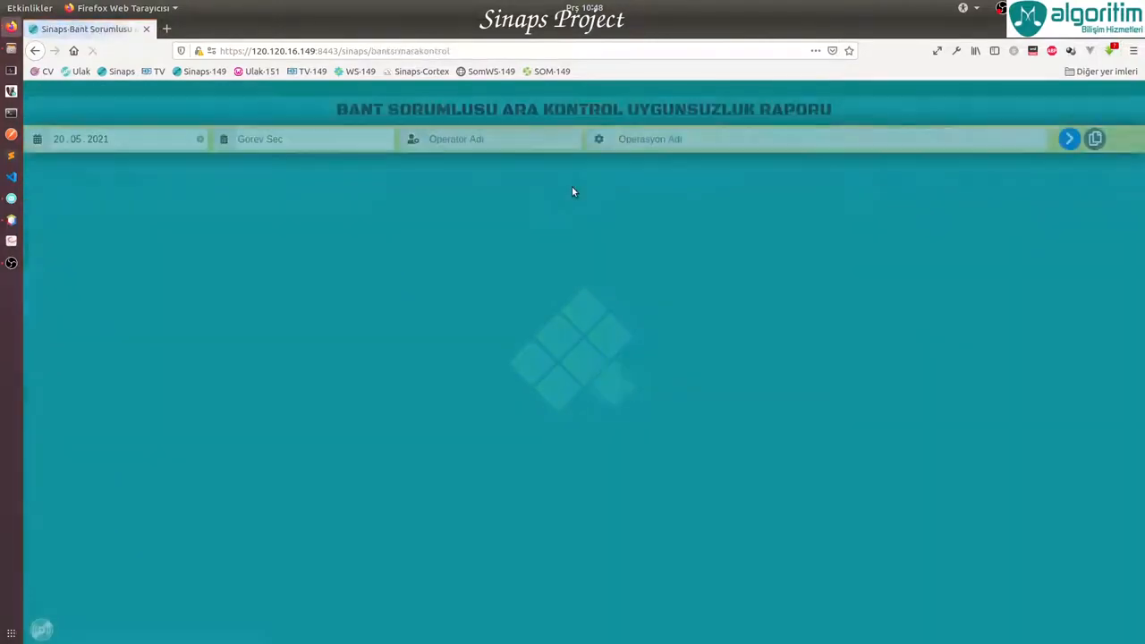
{"action": "left_click", "coordinate": [363, 139]}
{"action": "left_click", "coordinate": [530, 234]}
Add a control card for an operator with the AĞ ÇATMA-OVERLOK operation in the line supervisor report
{"action": "left_click", "coordinate": [511, 142]}
{"action": "type", "text": "abdur"}
{"action": "key", "text": "Down"}
{"action": "key", "text": "Return"}
{"action": "key", "text": "Tab"}
{"action": "type", "text": "ağ"}
{"action": "key", "text": "Down"}
{"action": "key", "text": "Return"}
{"action": "key", "text": "Tab"}
{"action": "key", "text": "Return"}
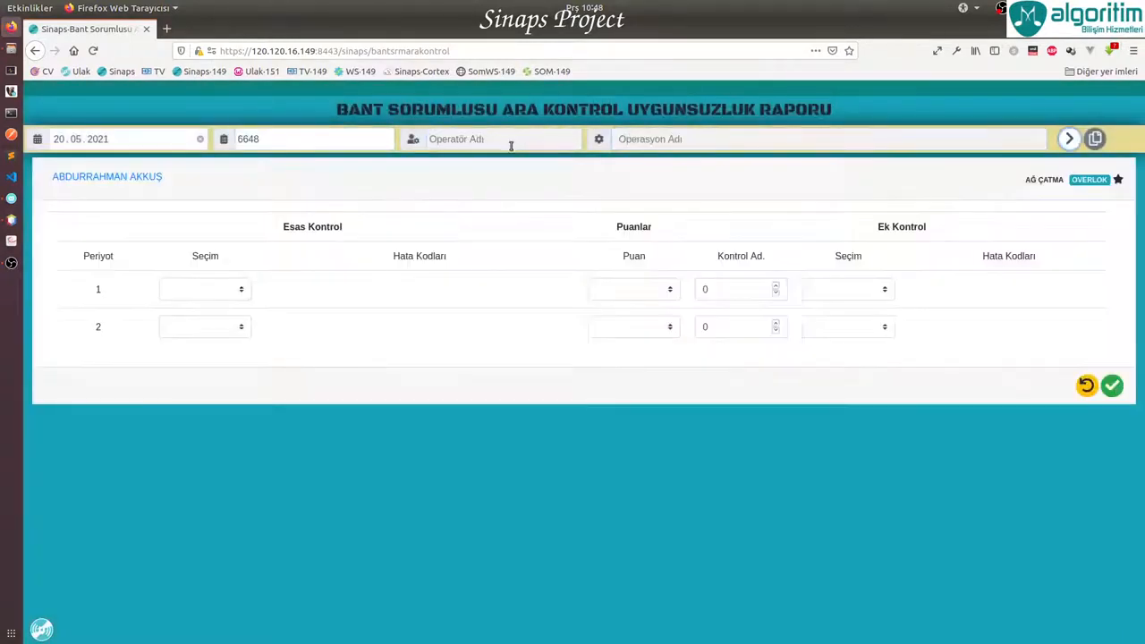
{"action": "left_click", "coordinate": [205, 289]}
{"action": "left_click", "coordinate": [225, 328]}
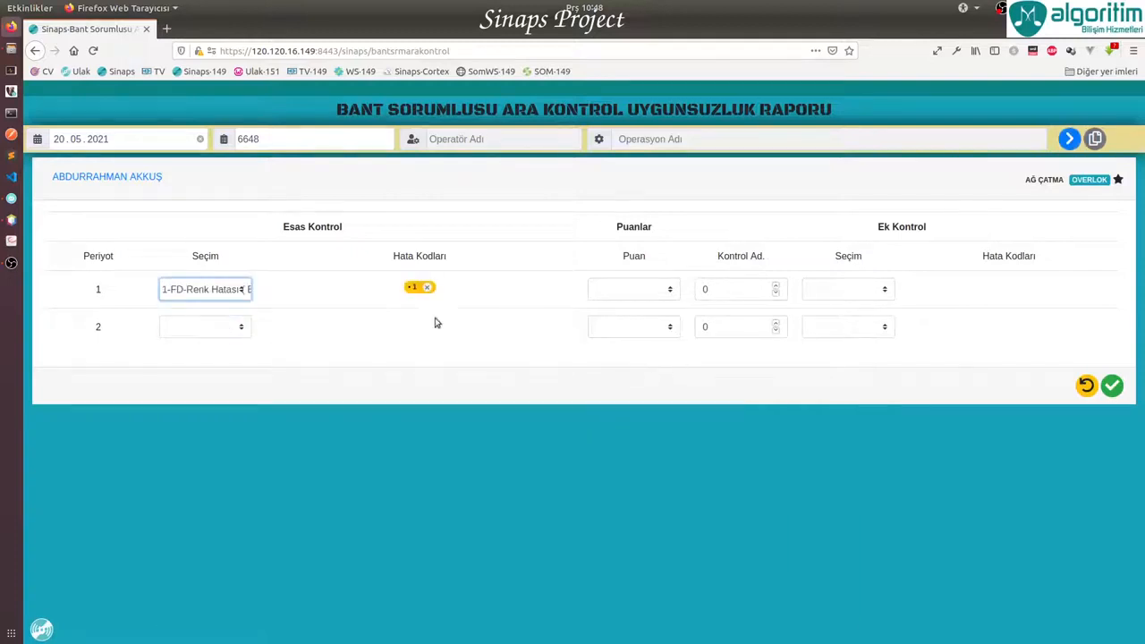
{"action": "left_click", "coordinate": [430, 289]}
Set the period 1 score to Y, save the control record and collapse the card
{"action": "left_click", "coordinate": [669, 290]}
{"action": "left_click", "coordinate": [641, 325]}
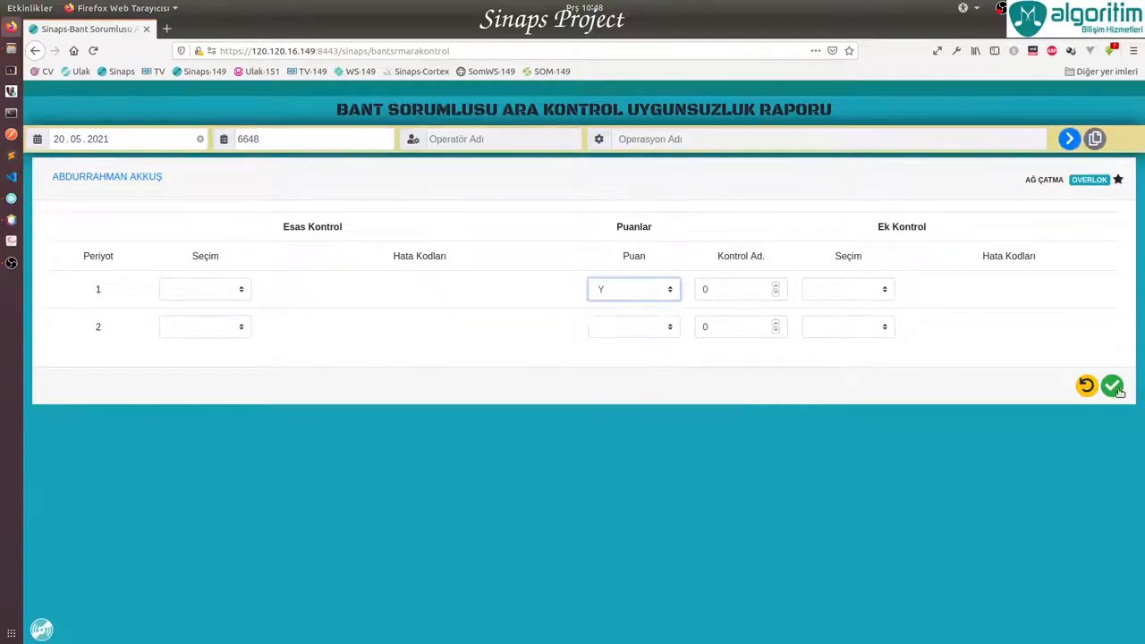
{"action": "left_click", "coordinate": [455, 193]}
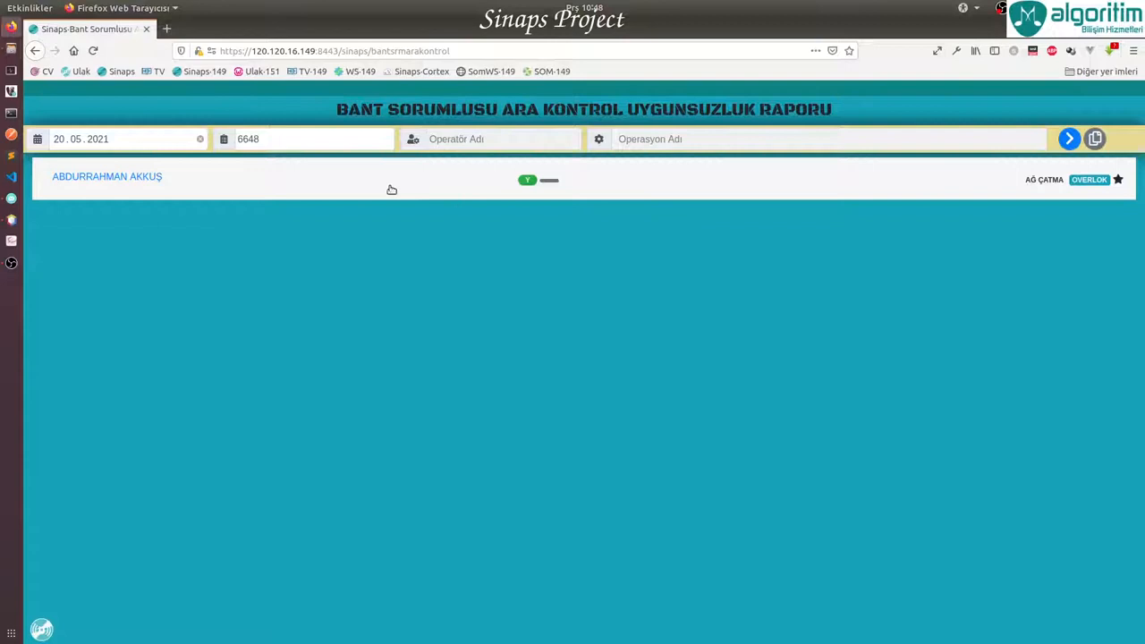
Open the Dikim Sonu Ürün Kontrol Formu from the module page and select the line A01 task
{"action": "left_click", "coordinate": [37, 52]}
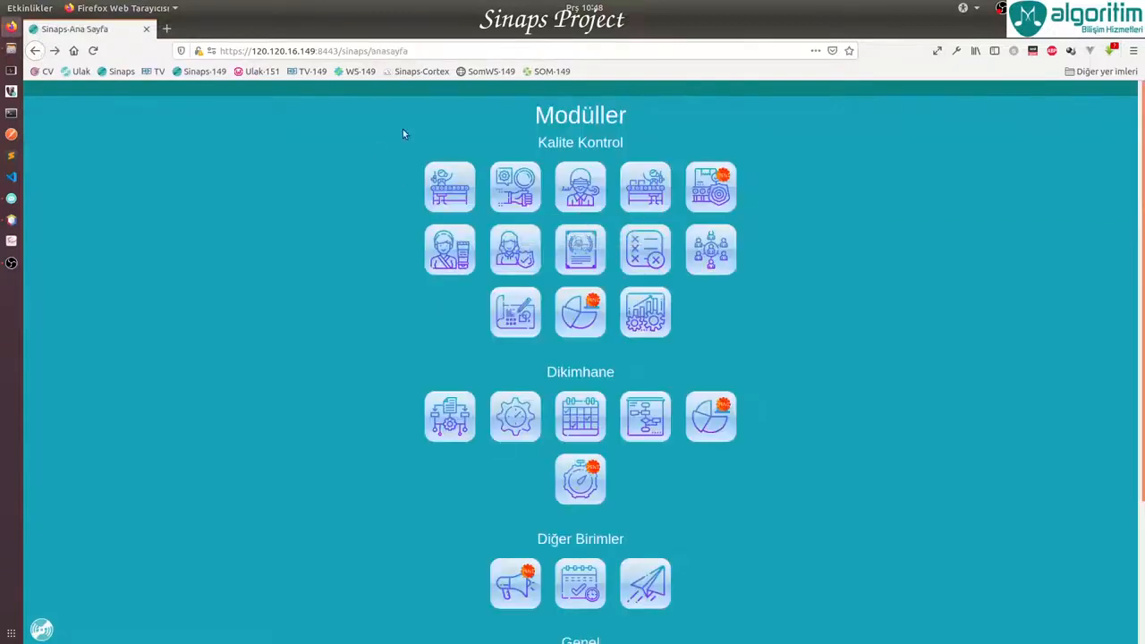
{"action": "left_click", "coordinate": [645, 206]}
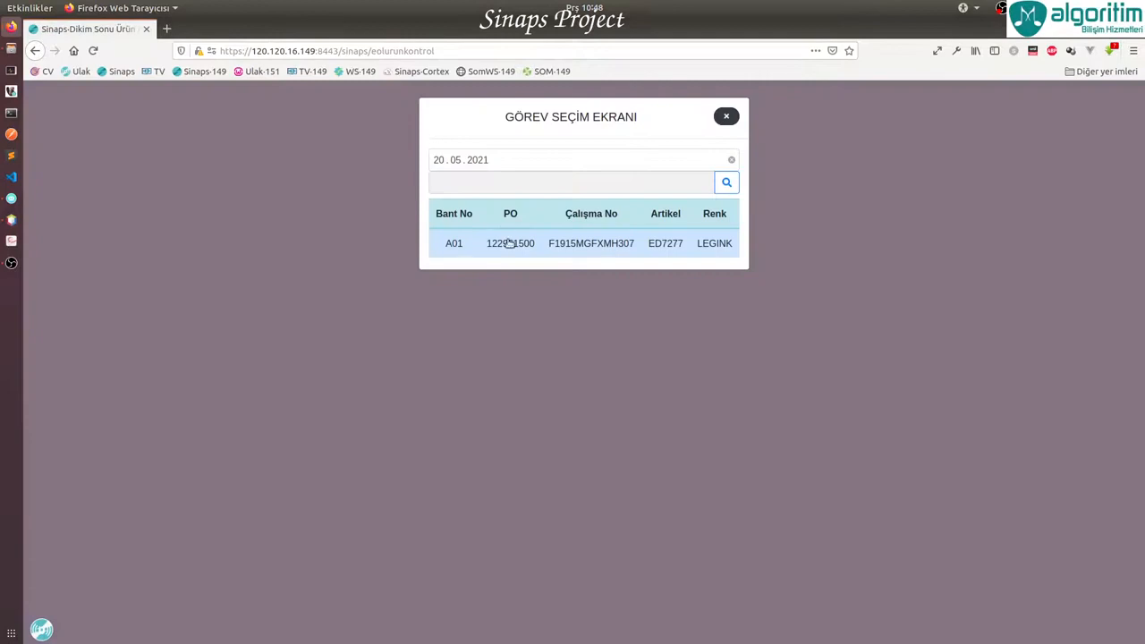
{"action": "left_click", "coordinate": [509, 244]}
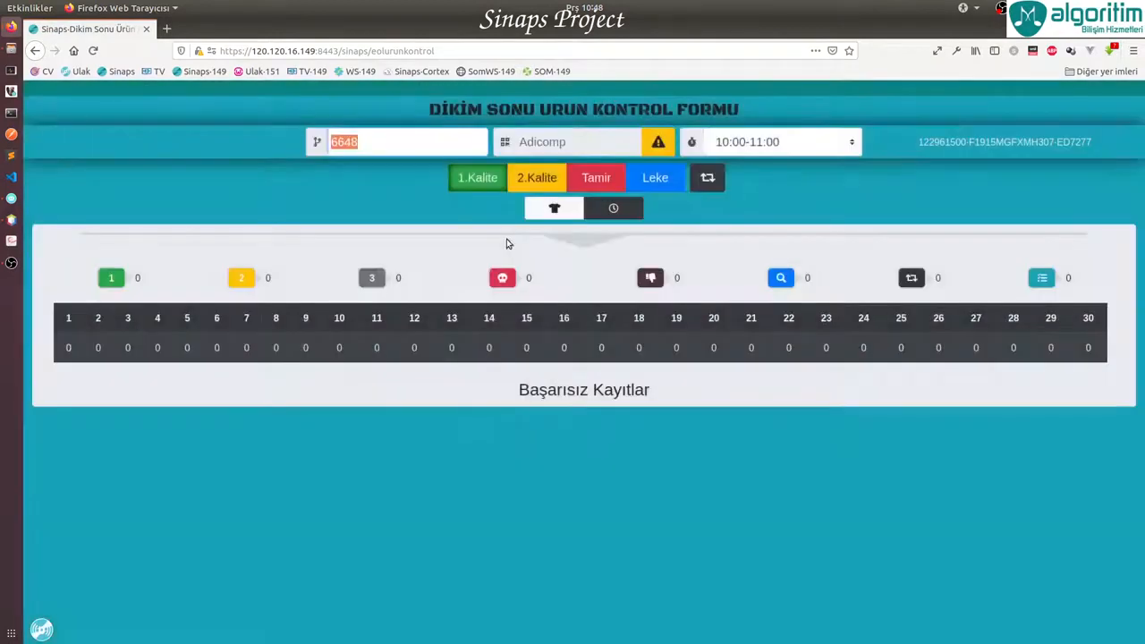
Record three 1.Kalite products for the 10:00-11:00 period, two without an Adicomp code and one with code 123
{"action": "left_click", "coordinate": [537, 177]}
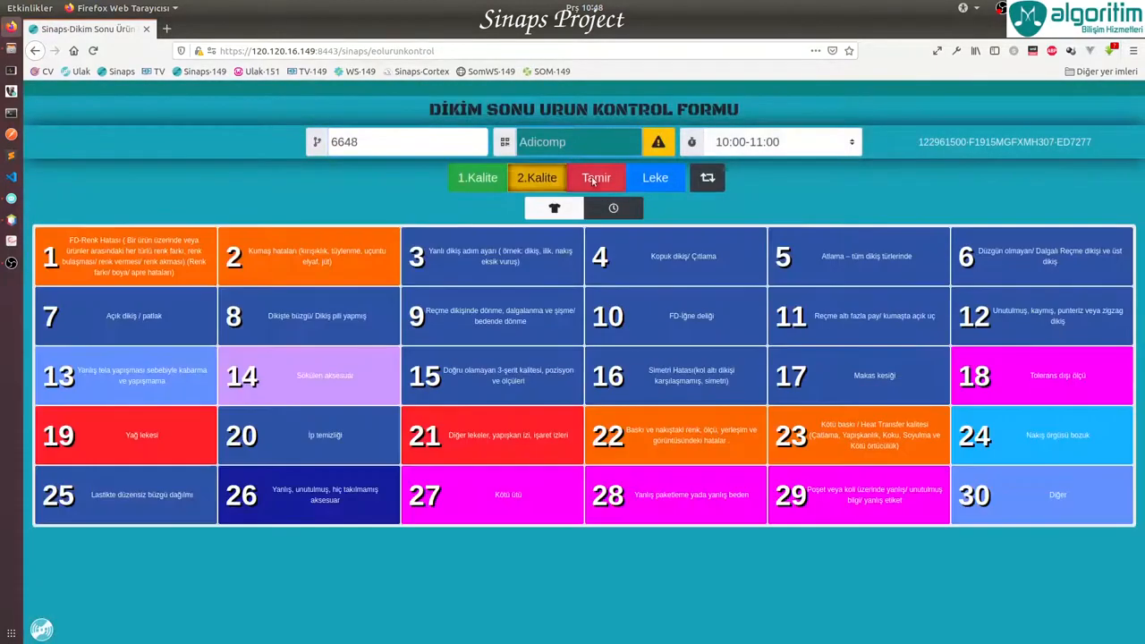
{"action": "left_click", "coordinate": [643, 179]}
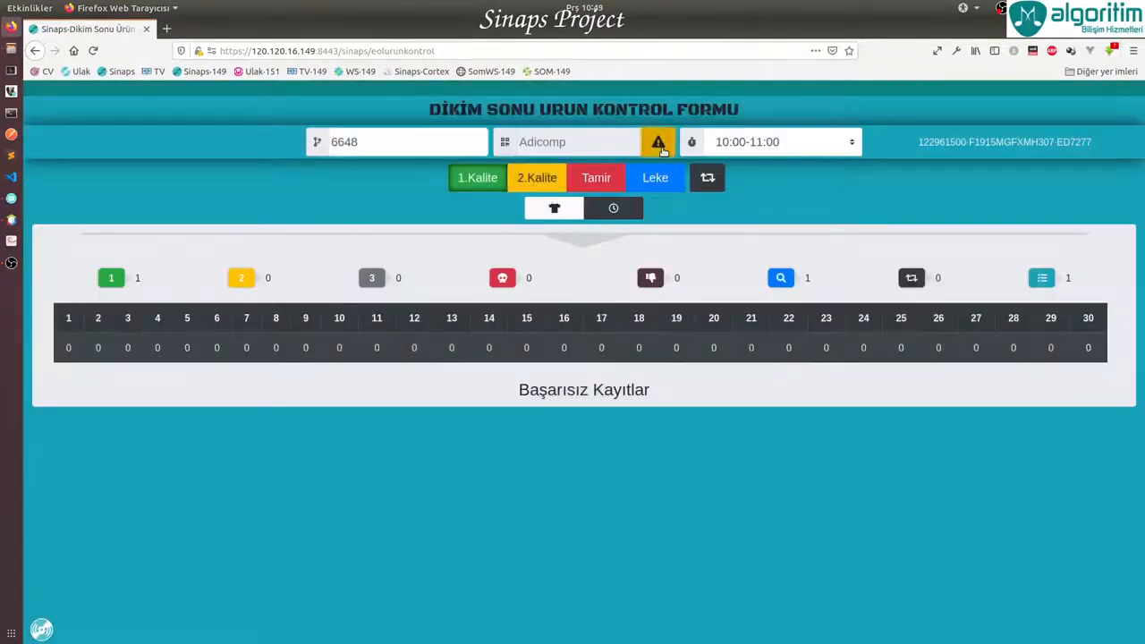
{"action": "left_click", "coordinate": [662, 149]}
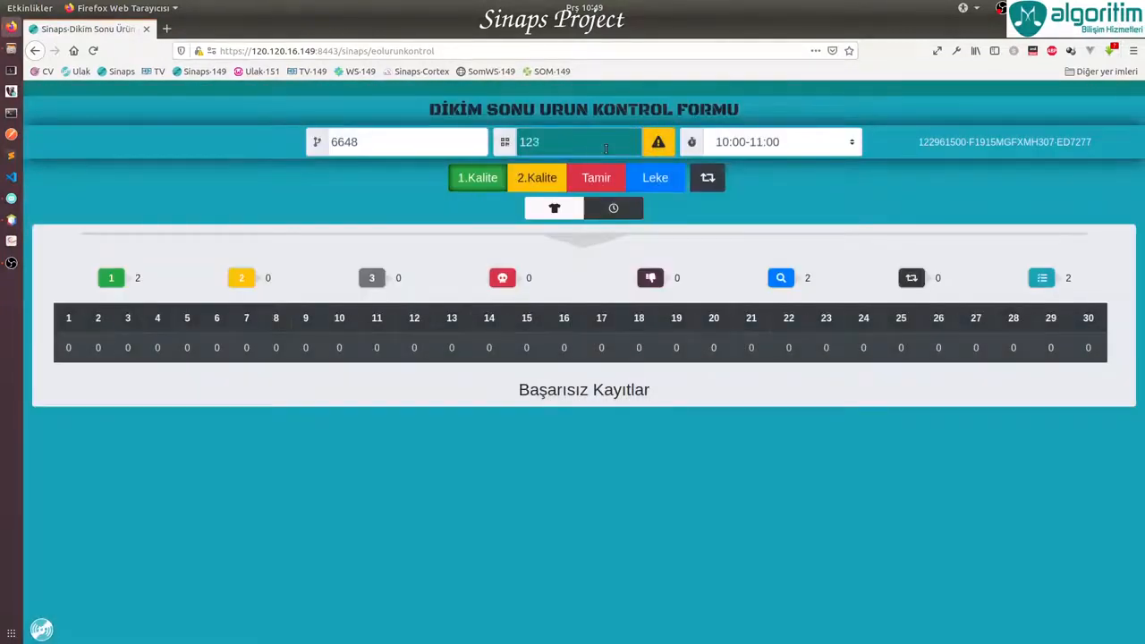
{"action": "key", "text": "Return"}
Record one 2.Kalite product with error codes 3 and 4, without an Adicomp code
{"action": "left_click", "coordinate": [537, 177]}
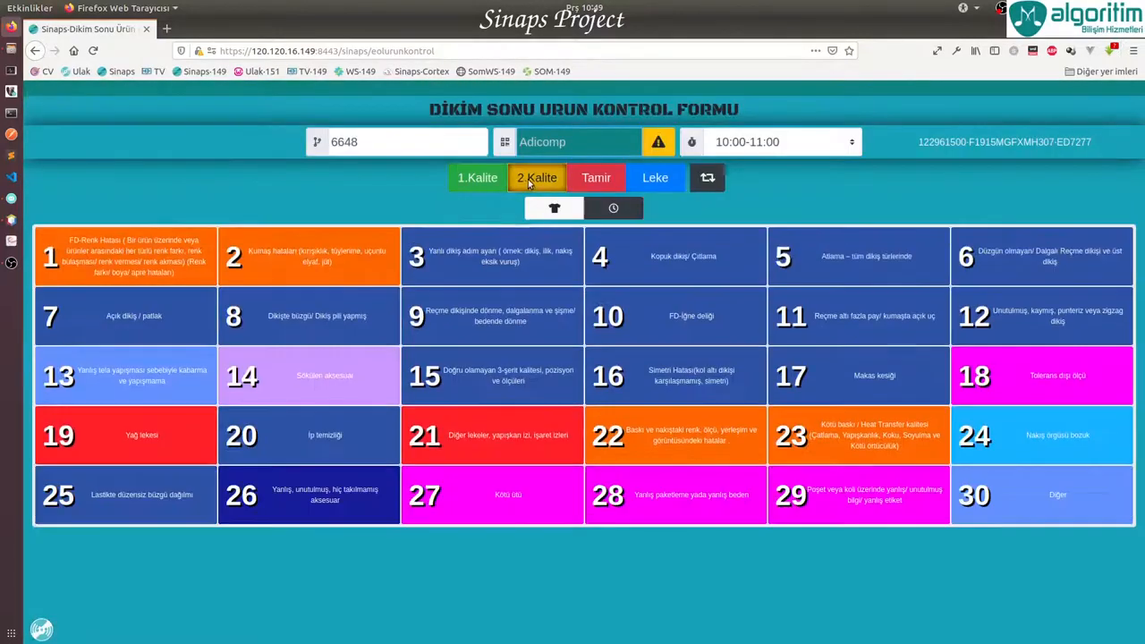
{"action": "left_click", "coordinate": [510, 251]}
{"action": "left_click", "coordinate": [673, 270]}
{"action": "left_click", "coordinate": [666, 151]}
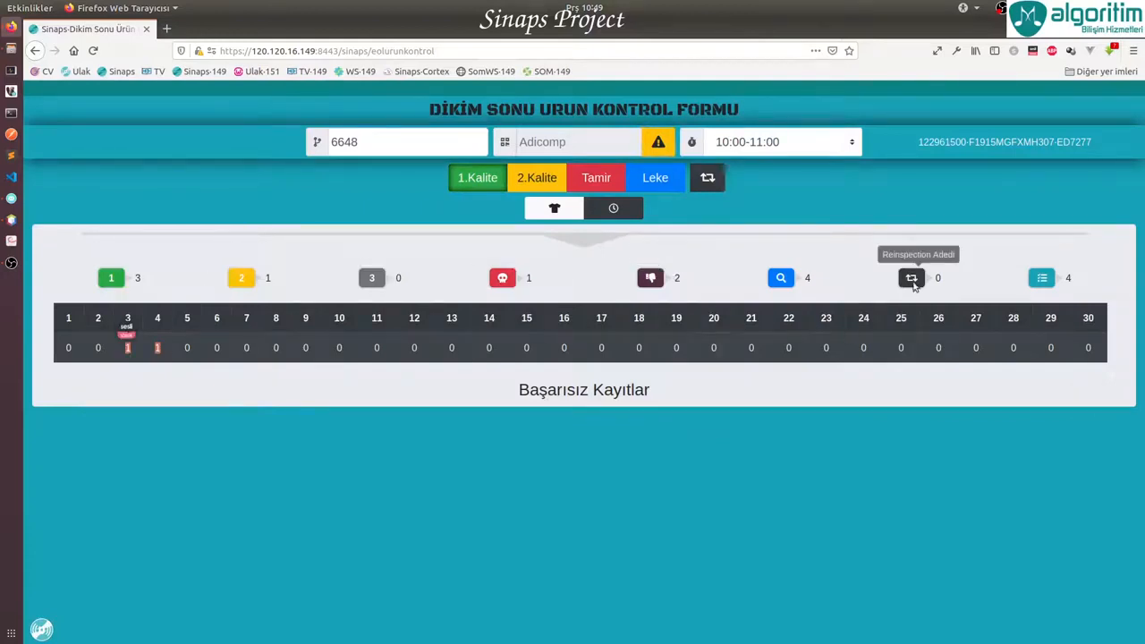
In the sketch marking view, mark defects on the white T-shirt's pocket, side seam below the sleeve and hem corner, and save them
{"action": "left_click", "coordinate": [554, 208]}
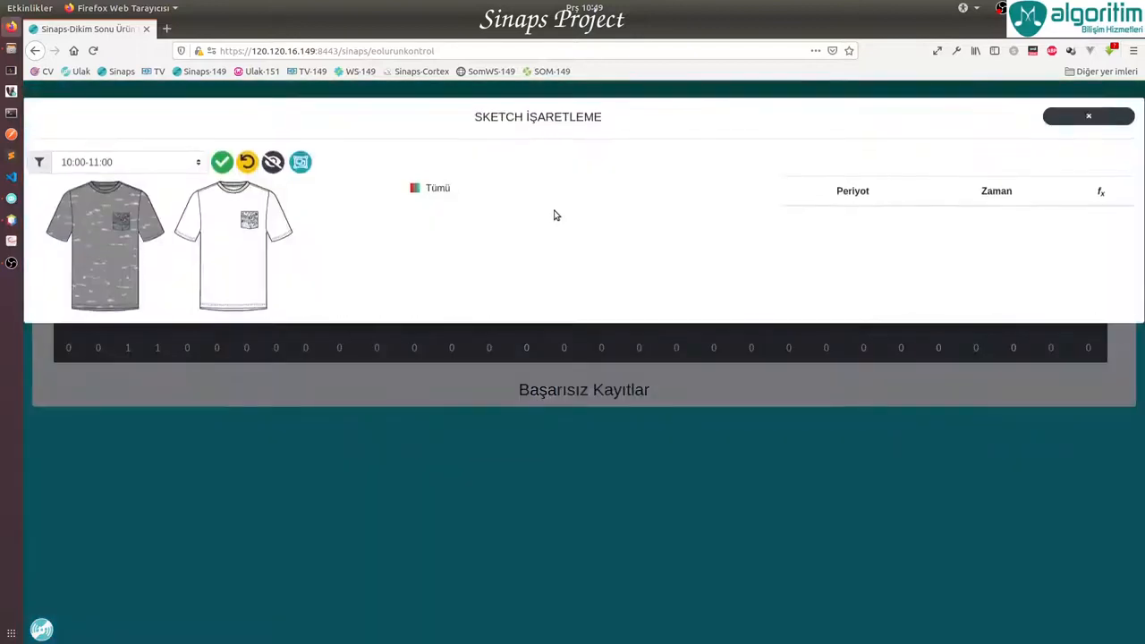
{"action": "left_click", "coordinate": [244, 220]}
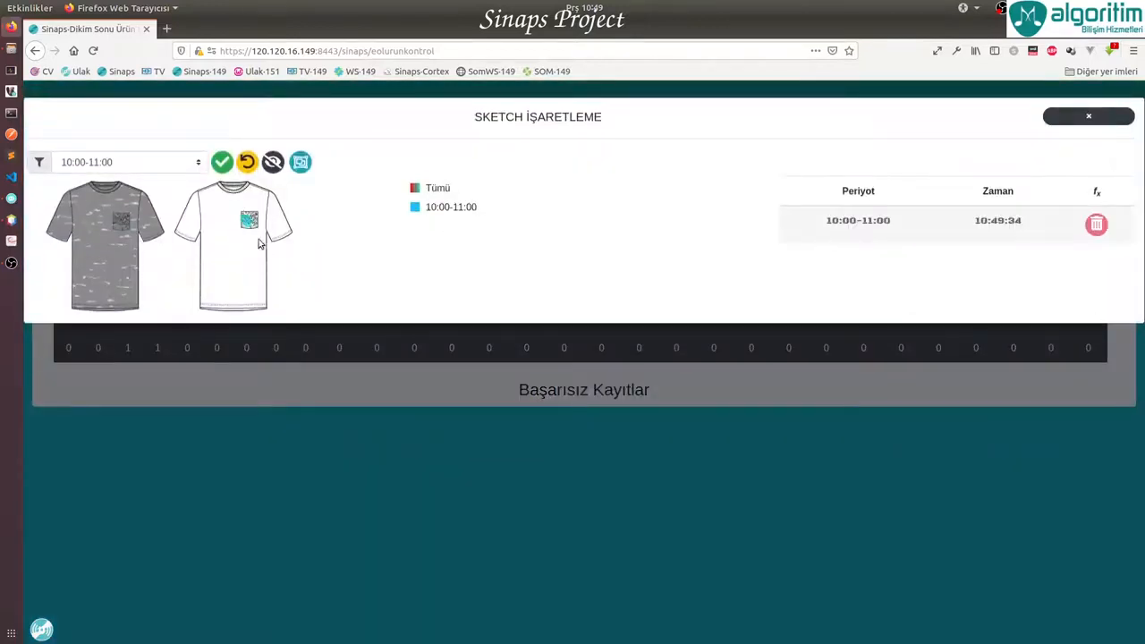
{"action": "left_click", "coordinate": [269, 237]}
{"action": "left_click", "coordinate": [265, 311]}
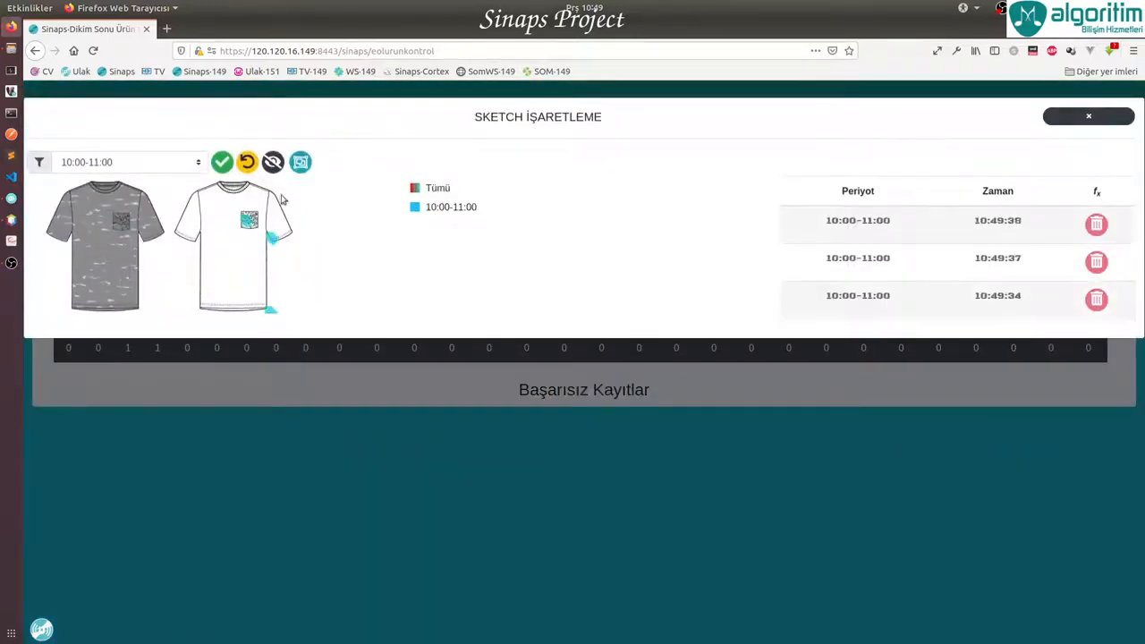
{"action": "left_click", "coordinate": [222, 162]}
Show all sketch markings, area-select the pocket and side seam marks to count them, and close the sketch view
{"action": "left_click", "coordinate": [447, 190]}
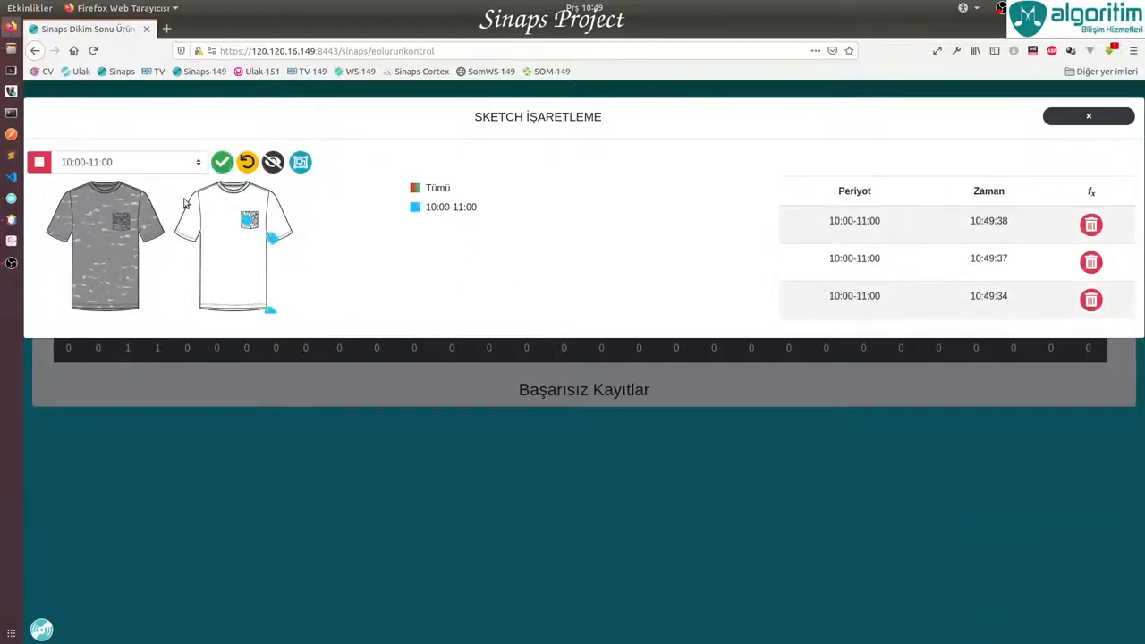
{"action": "left_click_drag", "start_coordinate": [227, 195], "coordinate": [296, 268]}
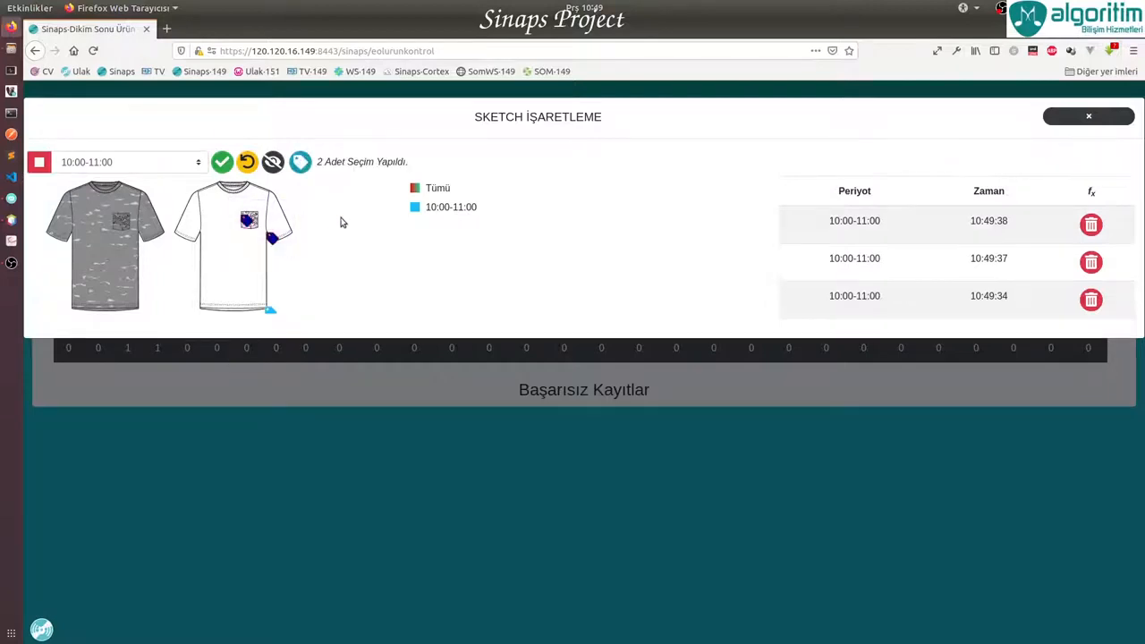
{"action": "left_click", "coordinate": [1084, 116]}
Record a line stoppage in Bant Duruş Süreleri by starting the timer, confirm restarting the line, and close the window
{"action": "left_click", "coordinate": [618, 211]}
{"action": "left_click_drag", "start_coordinate": [497, 117], "coordinate": [615, 122]}
{"action": "left_click", "coordinate": [771, 165]}
{"action": "left_click", "coordinate": [810, 142]}
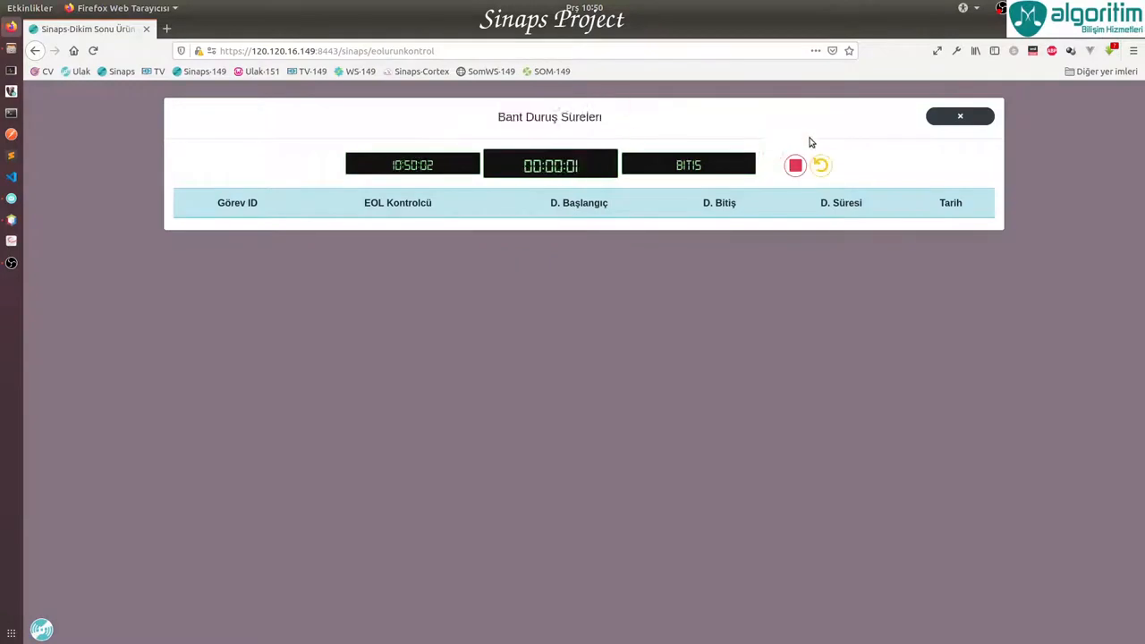
{"action": "left_click", "coordinate": [820, 166]}
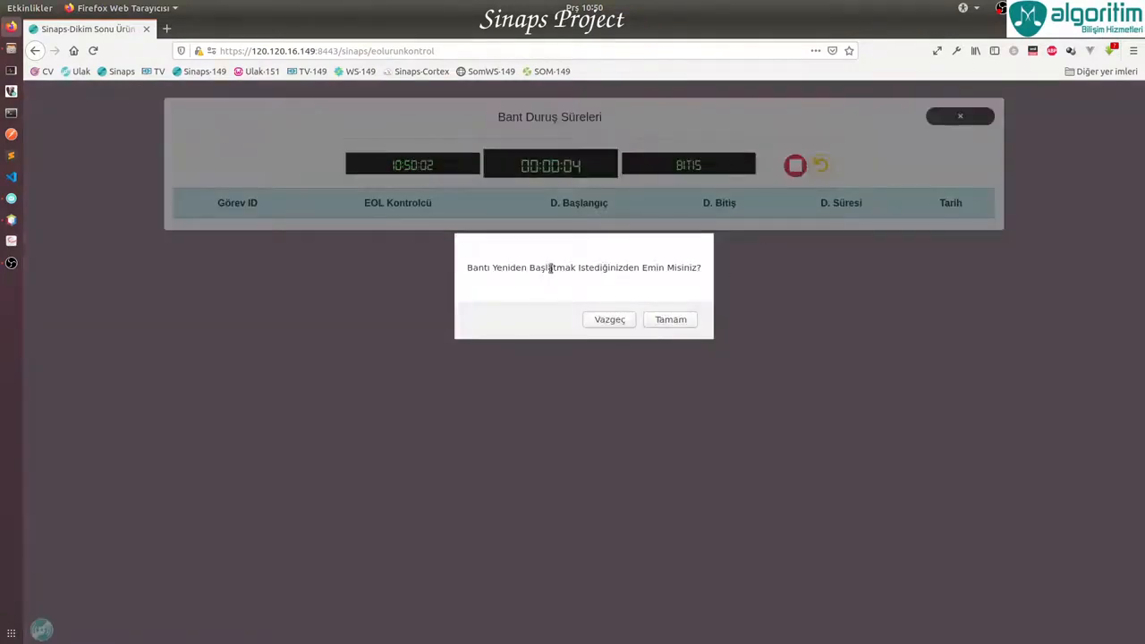
{"action": "left_click", "coordinate": [664, 321]}
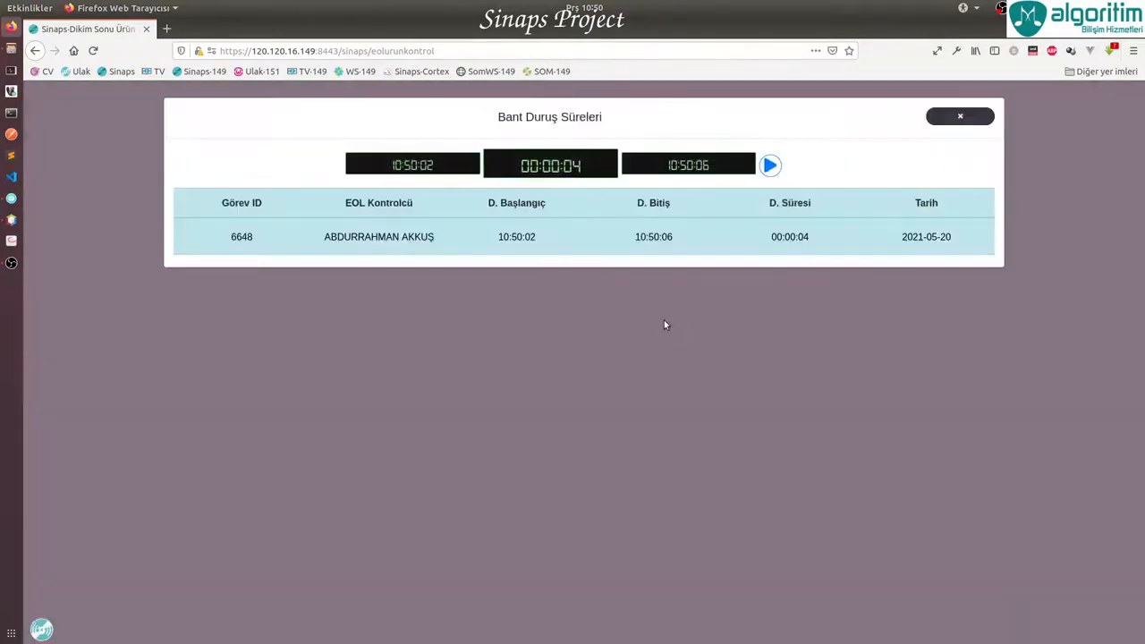
{"action": "left_click", "coordinate": [964, 117]}
Reopen the Ara Kontrol form, choose the line A01 task and its line supervisor, and check the Ölçü Kağıdı measurement sheet
{"action": "left_click", "coordinate": [45, 114]}
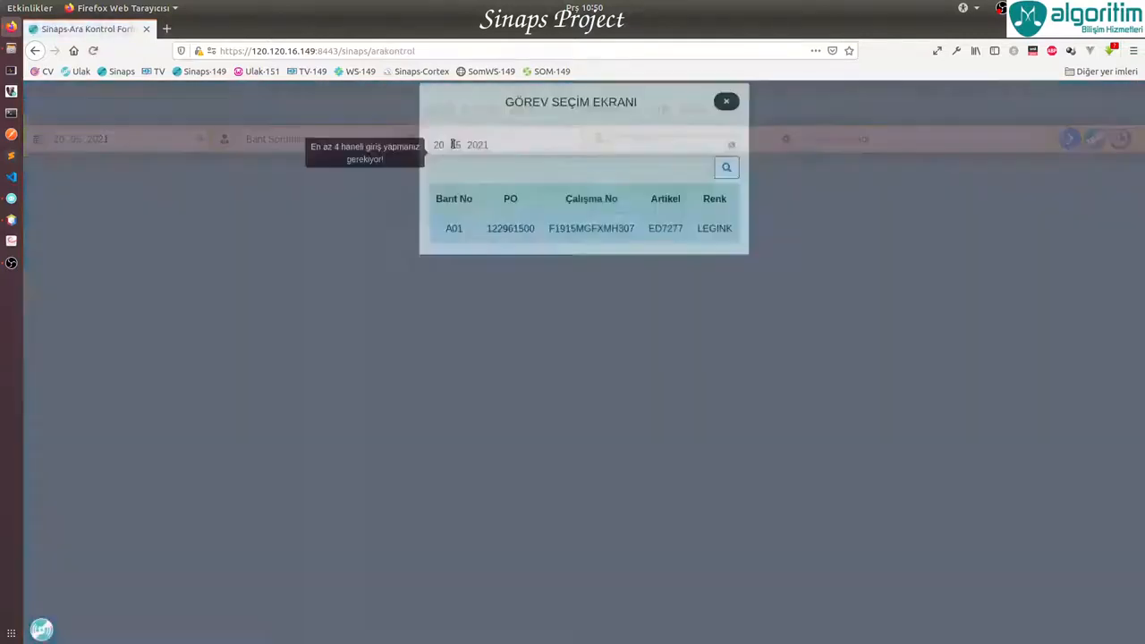
{"action": "left_click", "coordinate": [522, 227]}
{"action": "left_click", "coordinate": [308, 143]}
{"action": "left_click", "coordinate": [328, 173]}
{"action": "left_click", "coordinate": [1096, 140]}
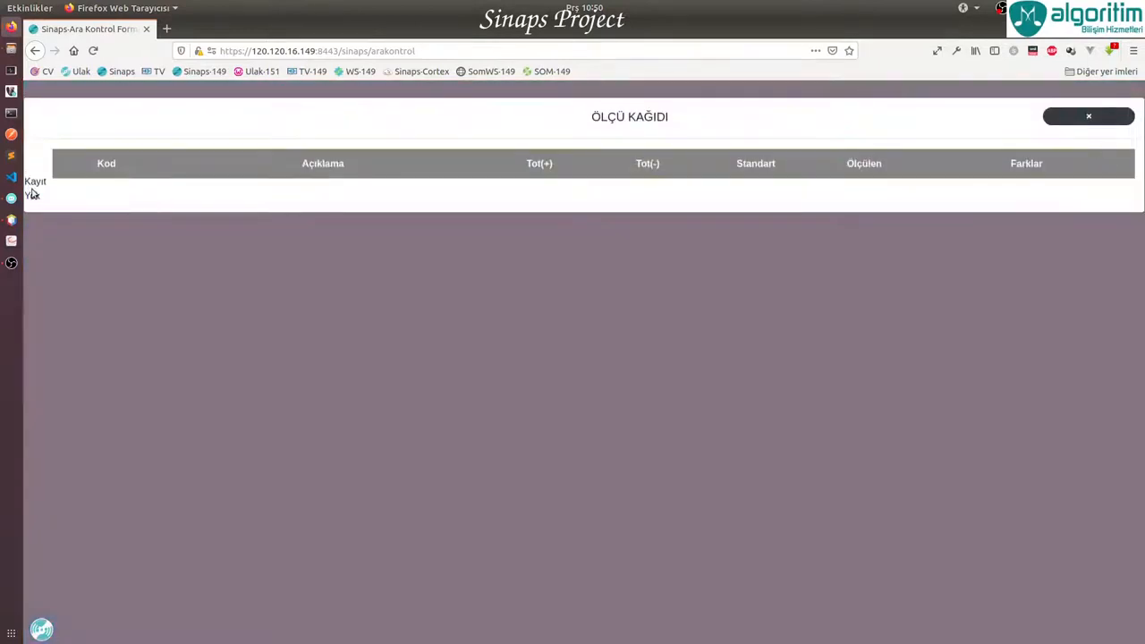
{"action": "left_click", "coordinate": [1089, 116]}
Leave the empty measurement sheet, open the Ölçü Tablosu module, and select model F1915MGFXMH307 with size key KA
{"action": "left_click", "coordinate": [35, 50]}
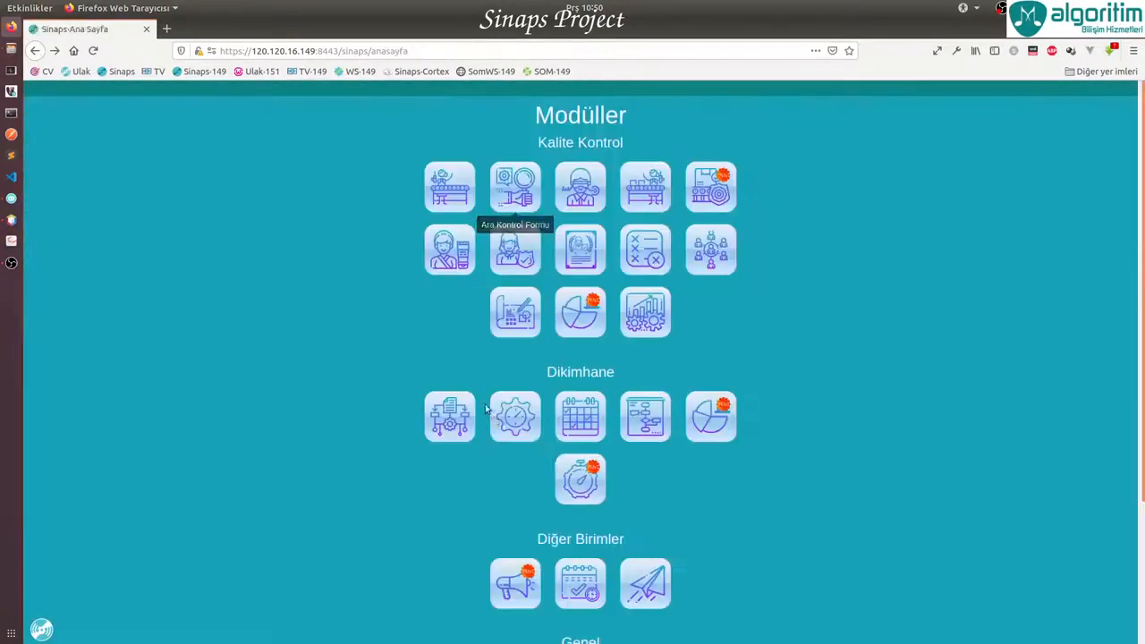
{"action": "left_click", "coordinate": [506, 307]}
{"action": "left_click", "coordinate": [407, 143]}
{"action": "type", "text": "307"}
{"action": "left_click", "coordinate": [413, 157]}
{"action": "left_click", "coordinate": [629, 145]}
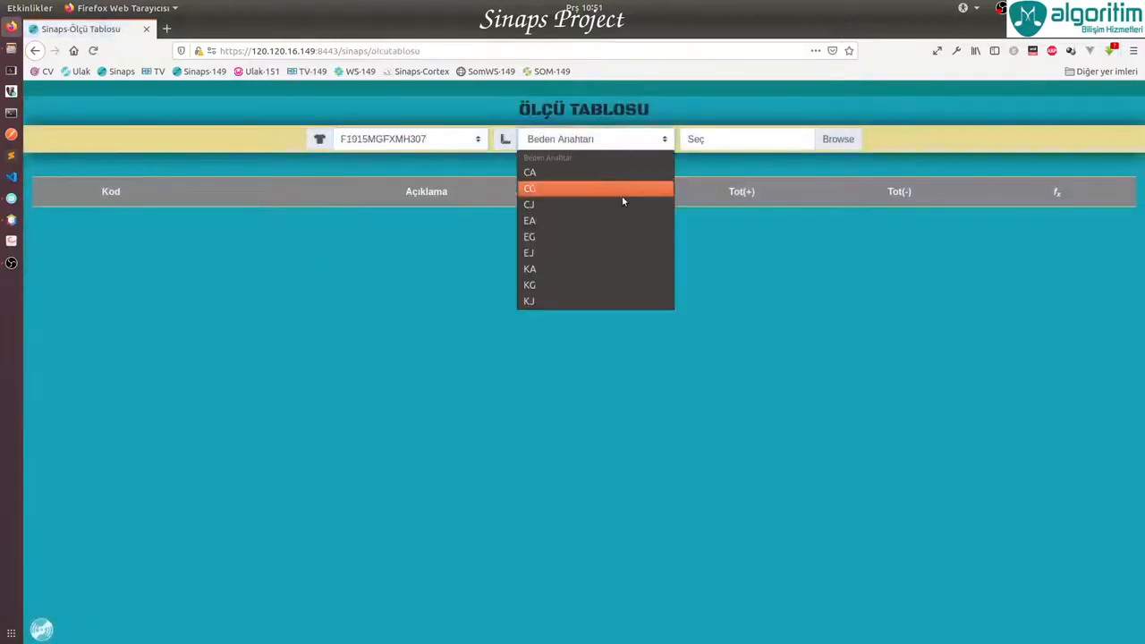
{"action": "left_click", "coordinate": [615, 268]}
Import the measurement table from tabula-SMSUBBF18SLV08P malat AD - 12.12.2019.json in the temp folder, review its rows, and save it
{"action": "left_click", "coordinate": [703, 140]}
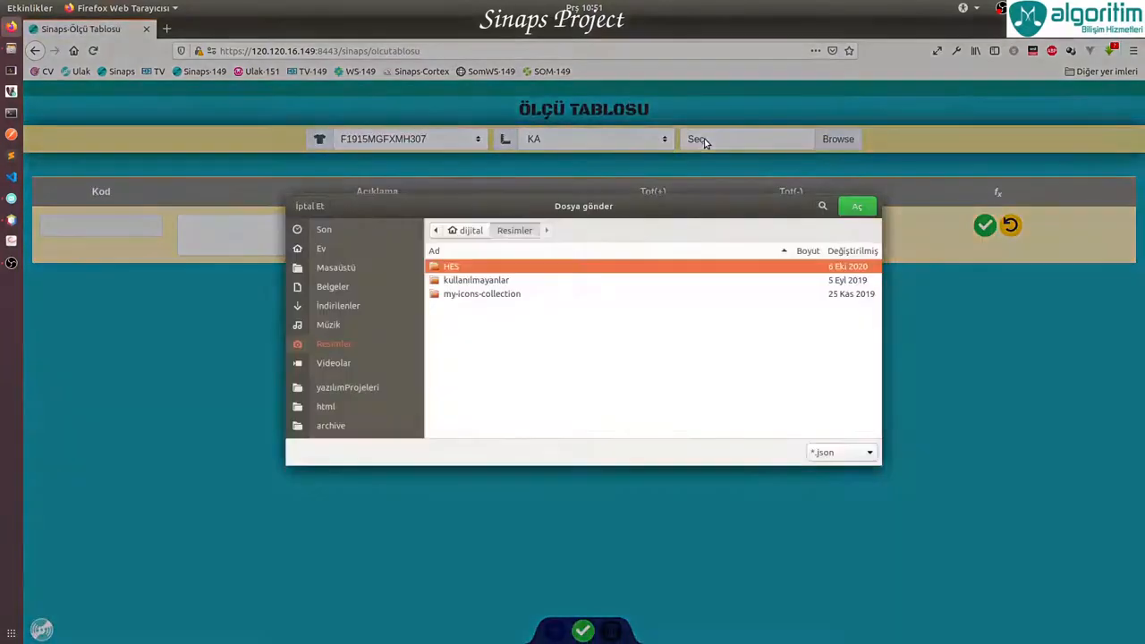
{"action": "double_click", "coordinate": [458, 322]}
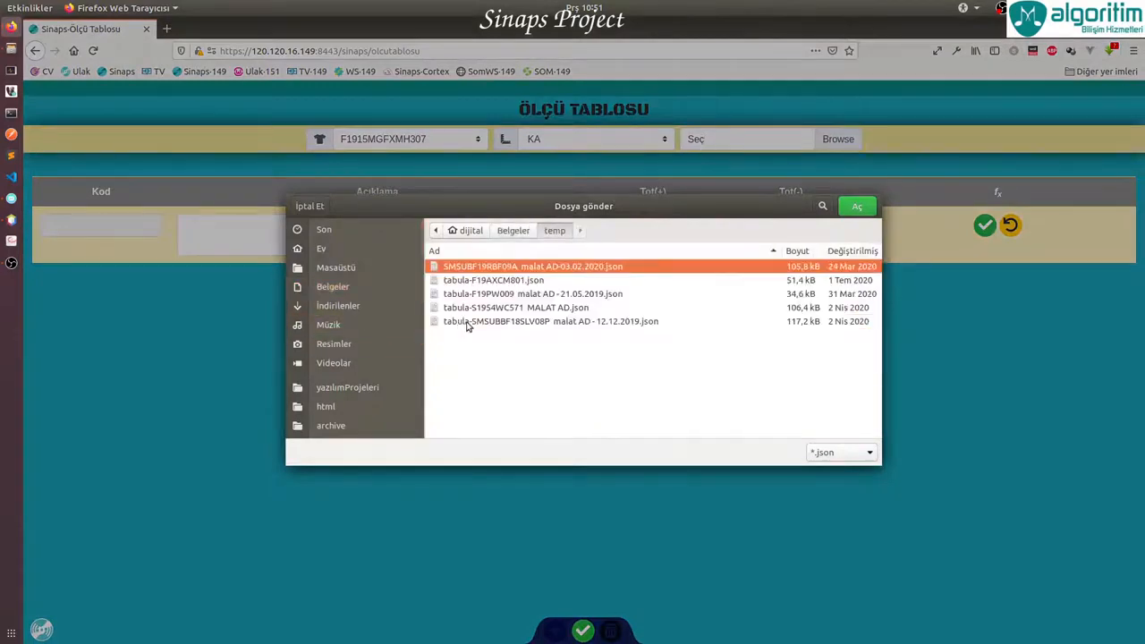
{"action": "double_click", "coordinate": [468, 325]}
{"action": "scroll", "coordinate": [467, 328], "scroll_direction": "down", "scroll_amount": 20}
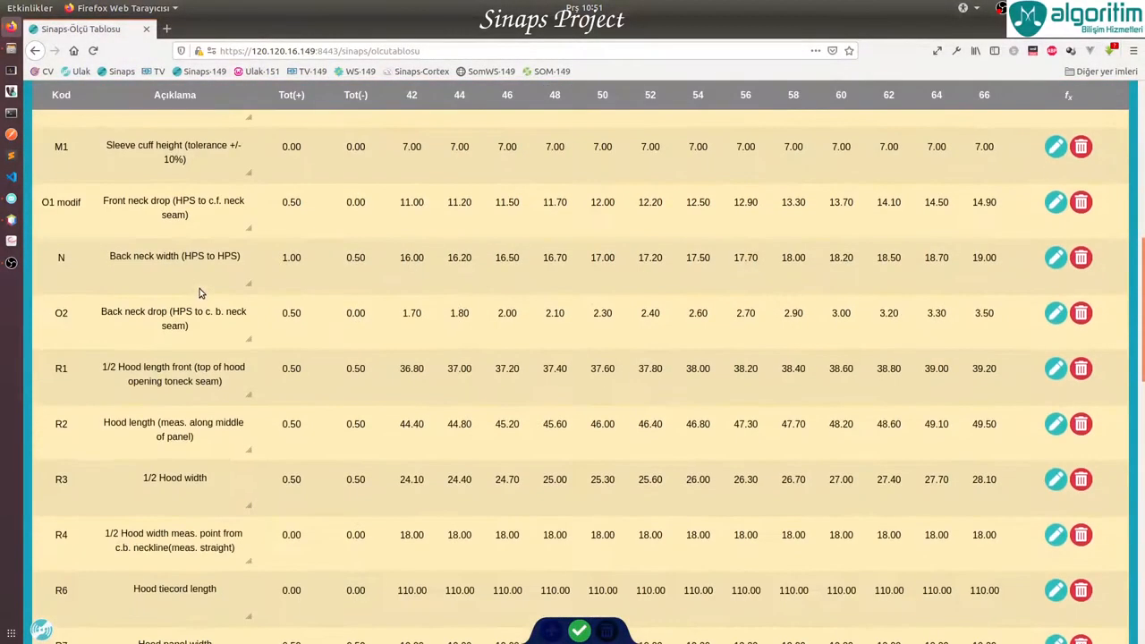
{"action": "scroll", "coordinate": [537, 541], "scroll_direction": "up", "scroll_amount": 12}
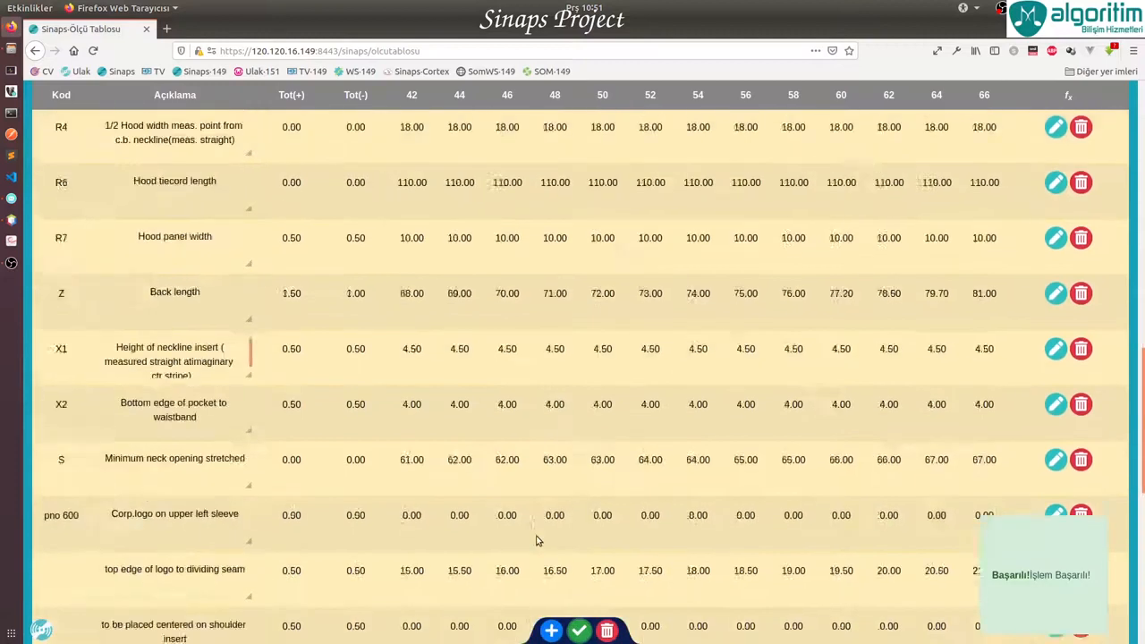
Return to the Ara Kontrol form, open its Ölçü Kağıdı sheet, and load the KA measurement table
{"action": "left_click", "coordinate": [36, 54]}
{"action": "left_click", "coordinate": [516, 188]}
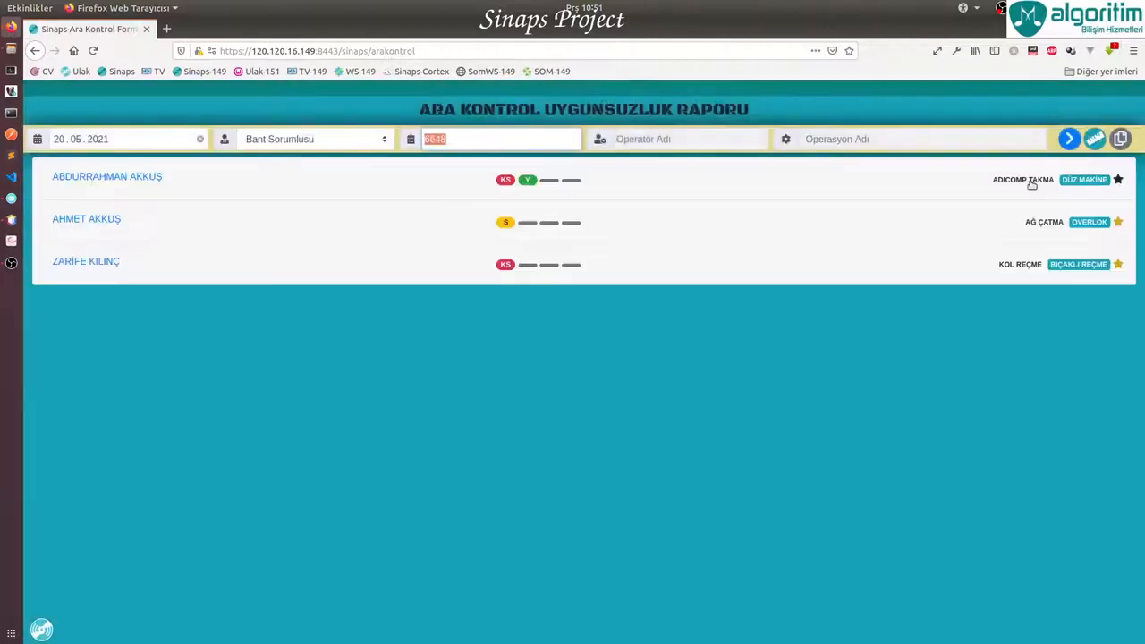
{"action": "left_click", "coordinate": [1094, 140]}
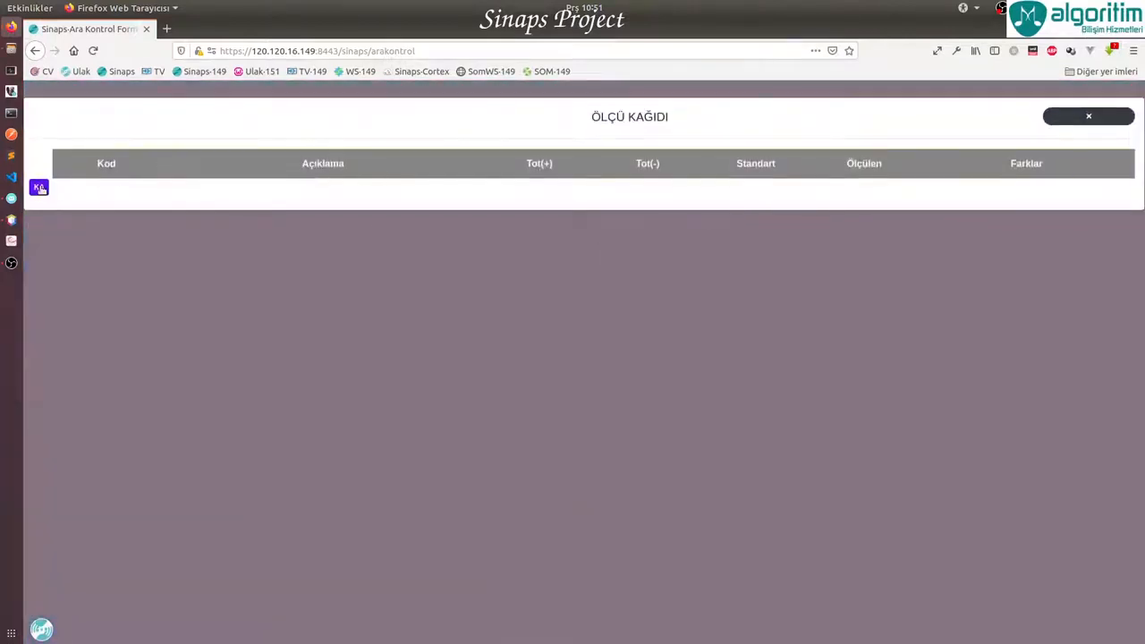
{"action": "left_click", "coordinate": [40, 188]}
For size 42, record a chest width equal to the standard and waistband widths at standard, 1 below it, and 72; save the sheet
{"action": "left_click", "coordinate": [836, 291]}
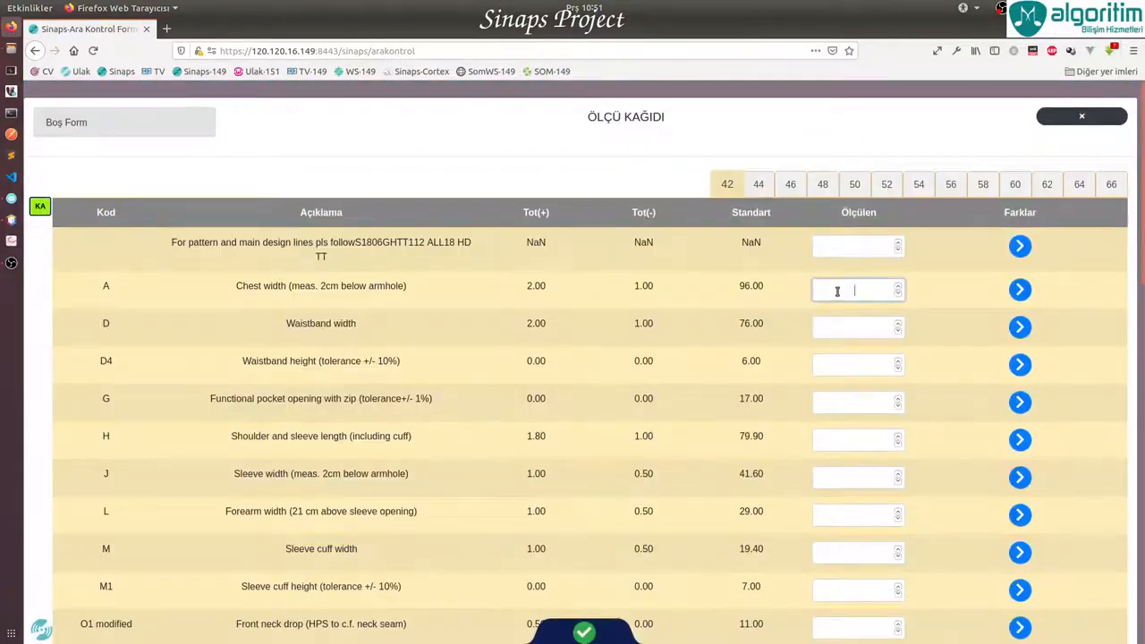
{"action": "left_click", "coordinate": [1020, 289]}
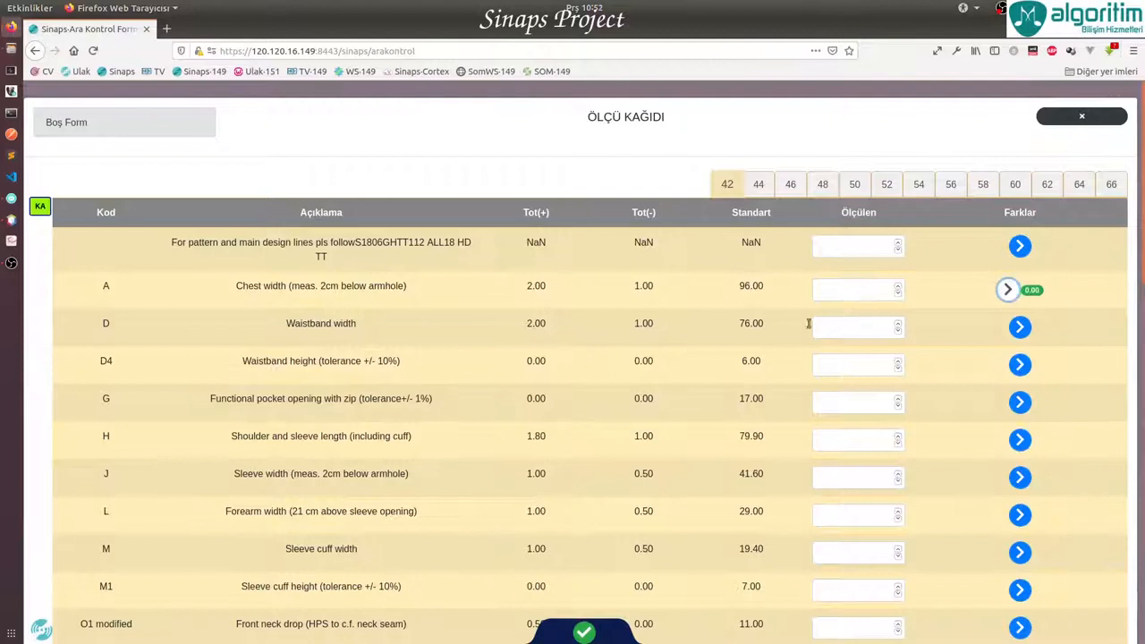
{"action": "double_click", "coordinate": [755, 325]}
{"action": "left_click", "coordinate": [862, 329]}
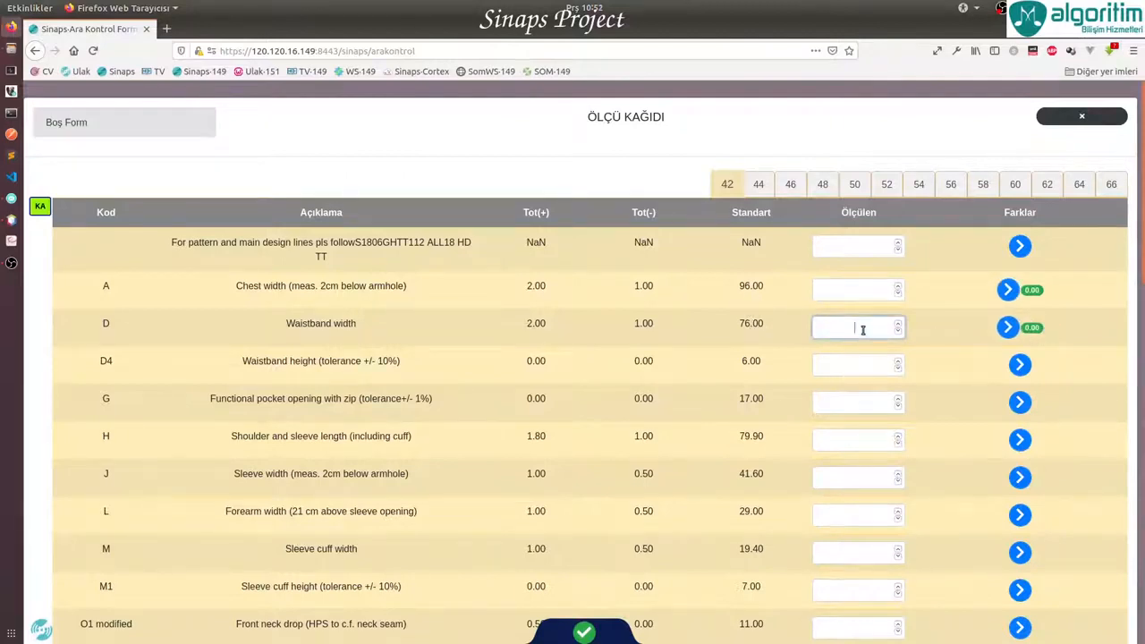
{"action": "left_click", "coordinate": [1006, 328]}
{"action": "left_click", "coordinate": [846, 331]}
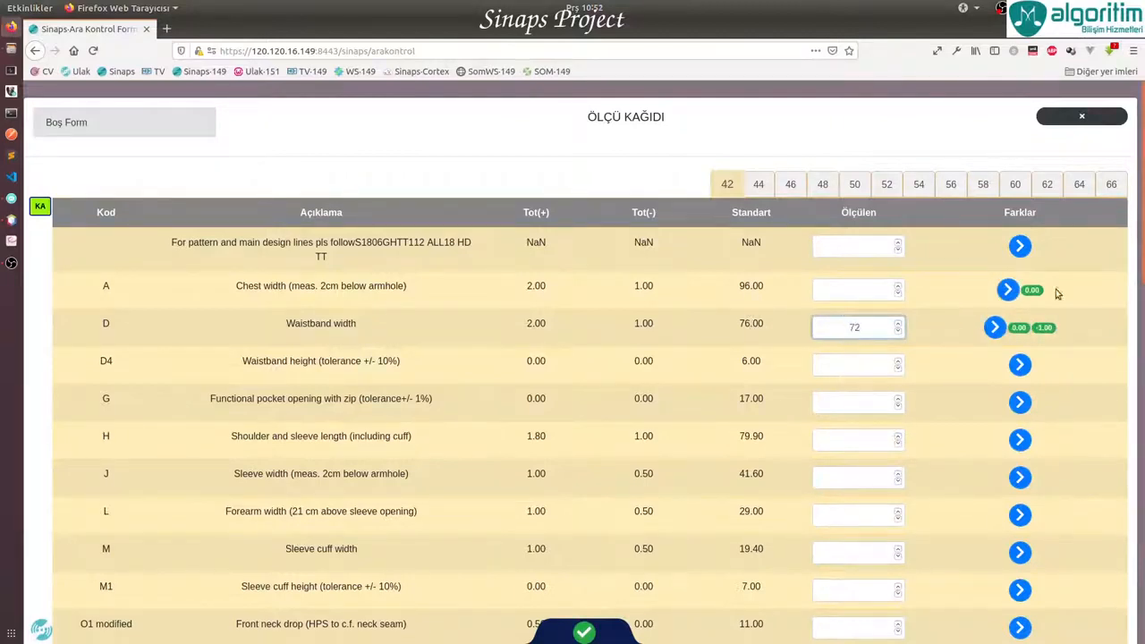
{"action": "type", "text": "72"}
{"action": "left_click", "coordinate": [988, 328]}
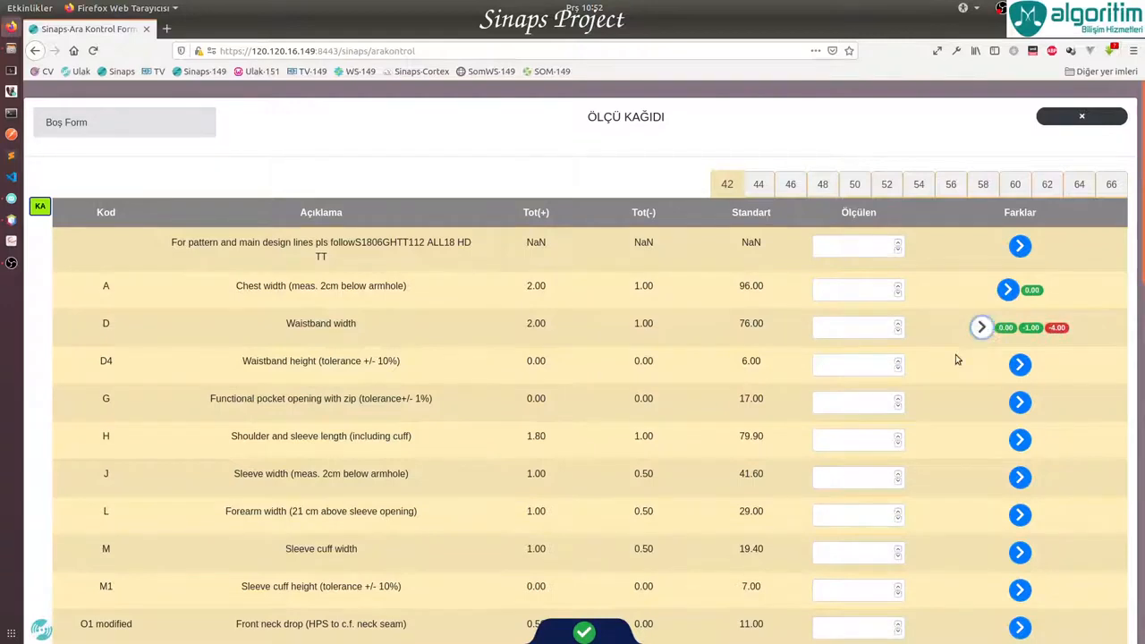
{"action": "scroll", "coordinate": [955, 356], "scroll_direction": "down", "scroll_amount": 15}
{"action": "scroll", "coordinate": [655, 471], "scroll_direction": "up", "scroll_amount": 15}
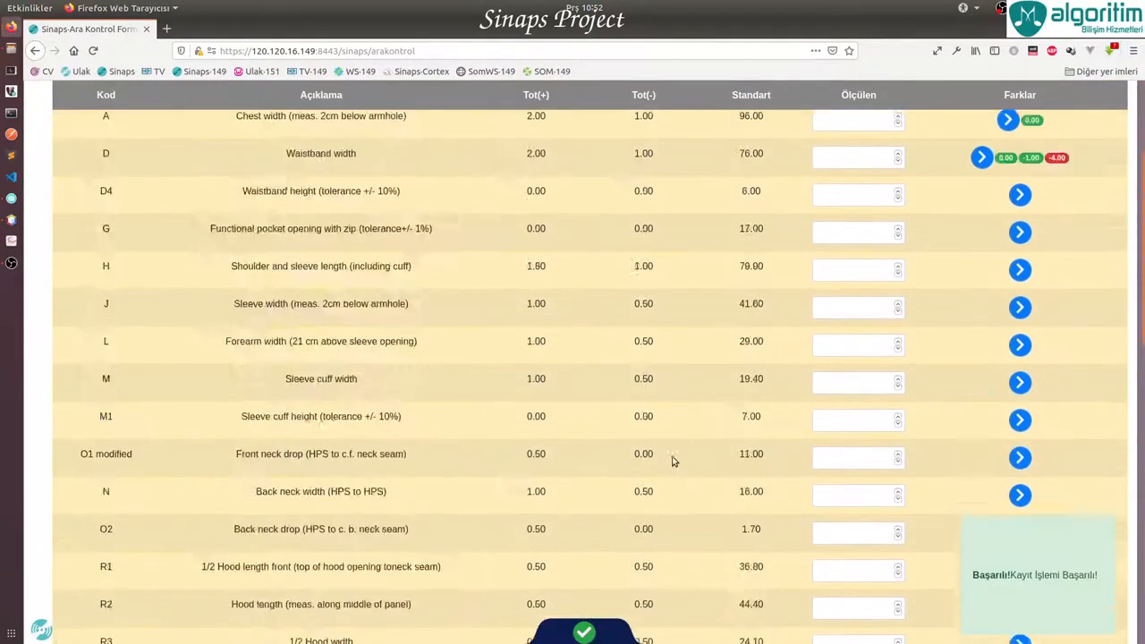
For size 46, record a measured chest width of 120, save the measurement sheet, and close it
{"action": "left_click", "coordinate": [788, 185]}
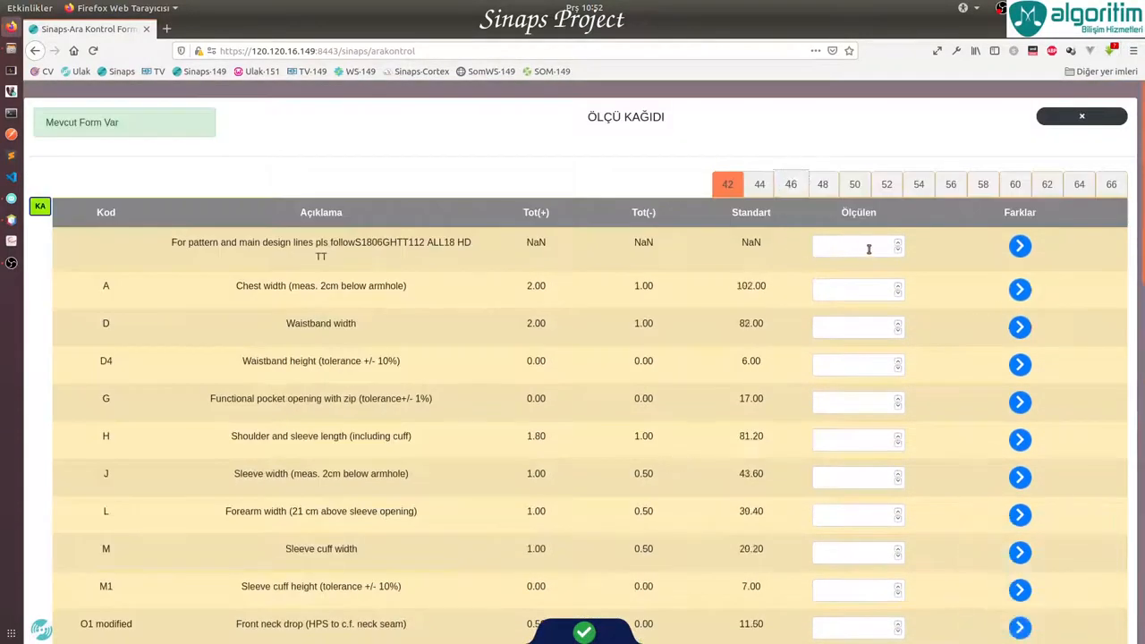
{"action": "left_click", "coordinate": [886, 293]}
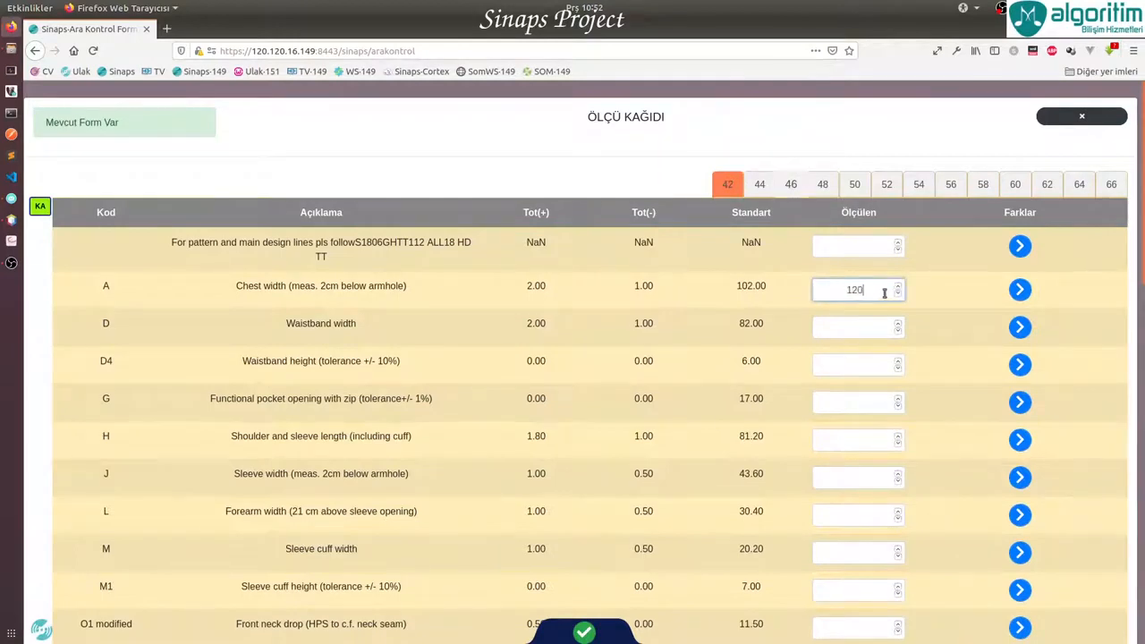
{"action": "left_click", "coordinate": [1017, 290]}
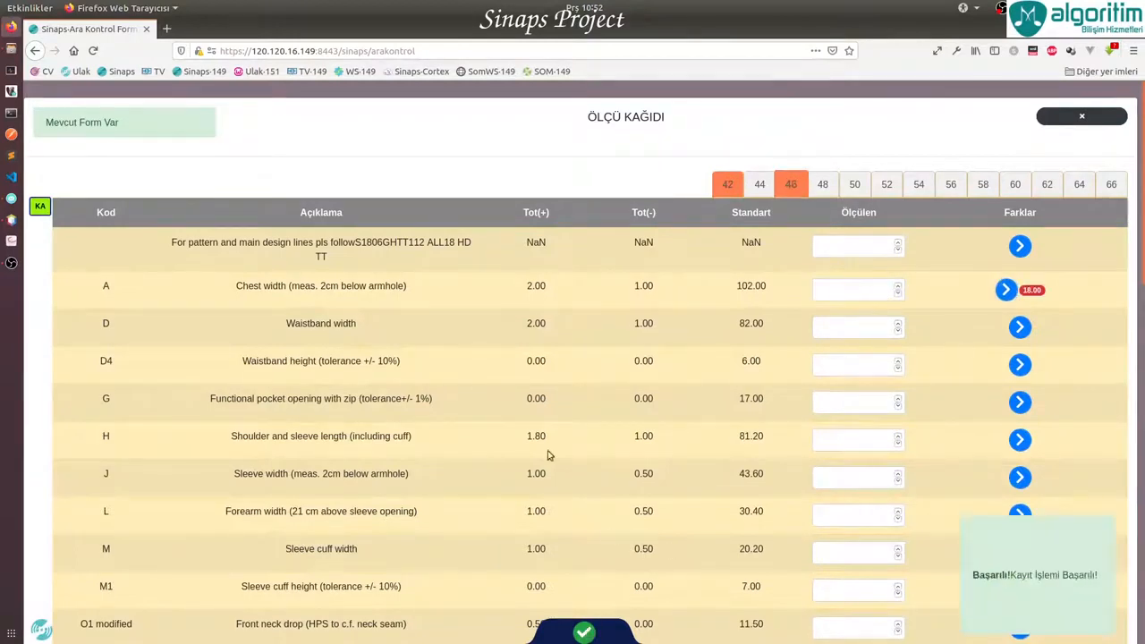
{"action": "left_click", "coordinate": [1081, 117]}
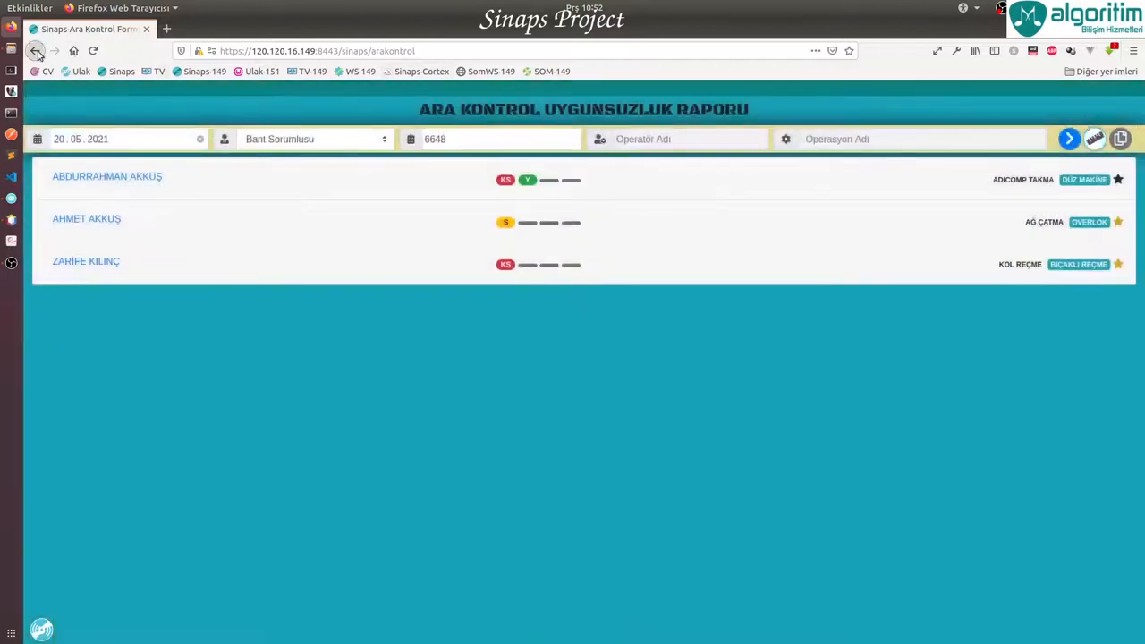
Open the Günlük Özet quality summary and examine the Bant Sonu Kontrol Durumu, Bant Bazlı Kalite Adetleri and error percentage charts
{"action": "left_click", "coordinate": [35, 50]}
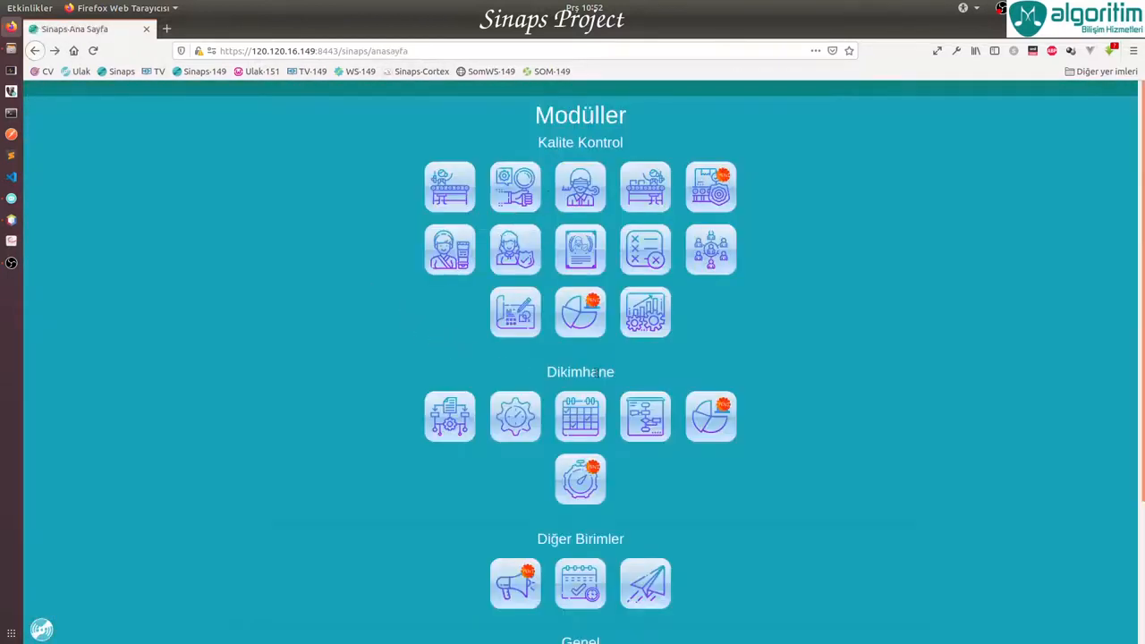
{"action": "left_click", "coordinate": [580, 313]}
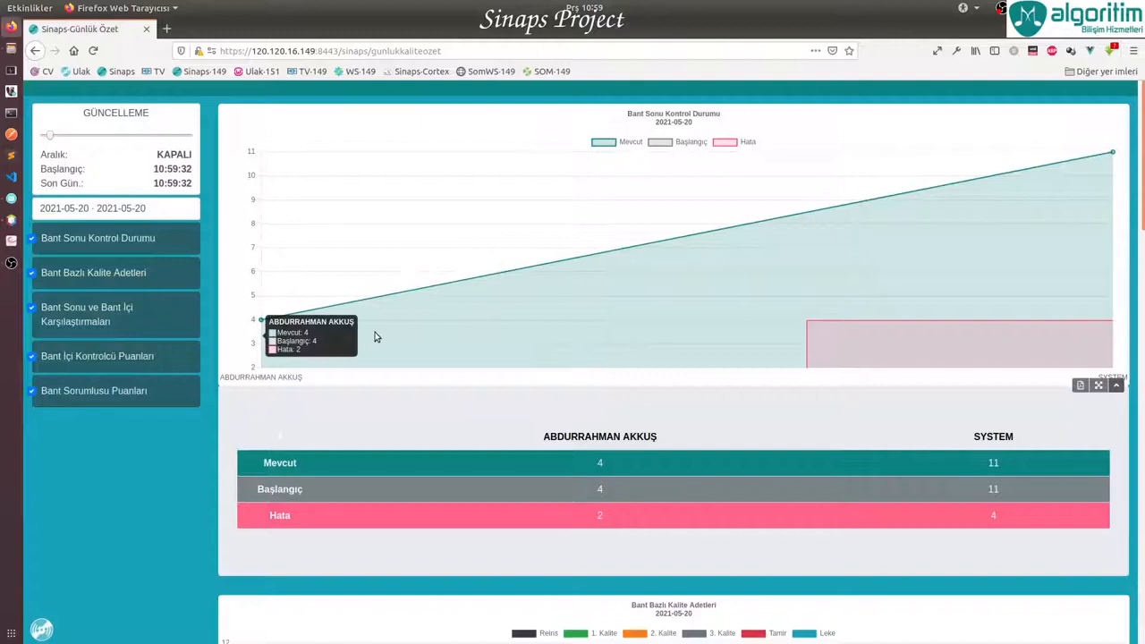
{"action": "scroll", "coordinate": [762, 373], "scroll_direction": "down", "scroll_amount": 4}
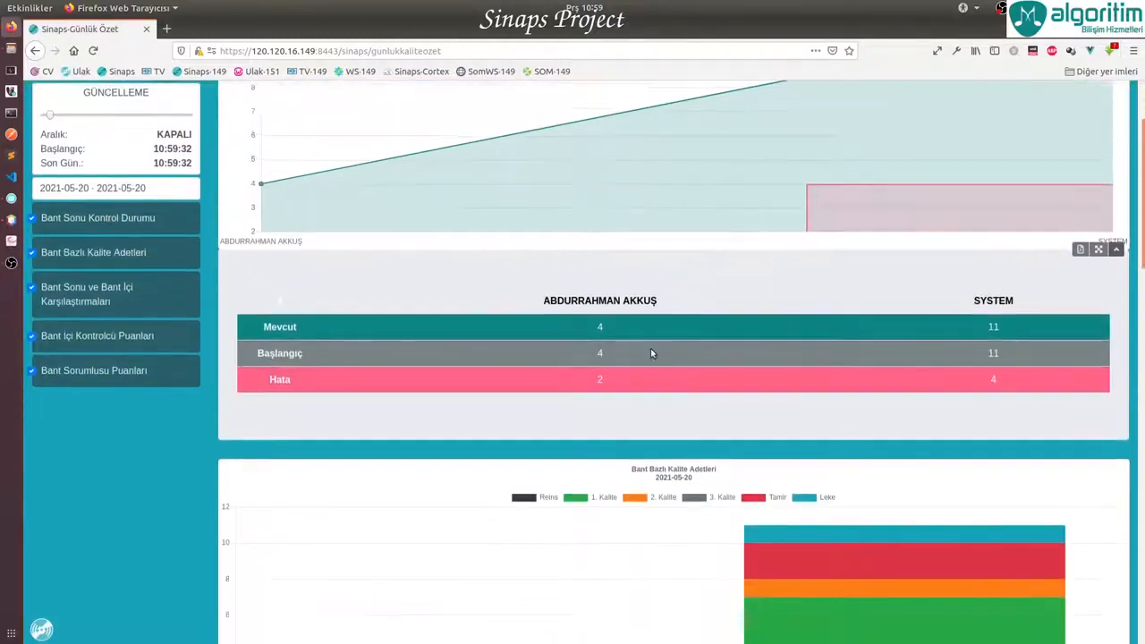
{"action": "scroll", "coordinate": [1057, 188], "scroll_direction": "down", "scroll_amount": 3}
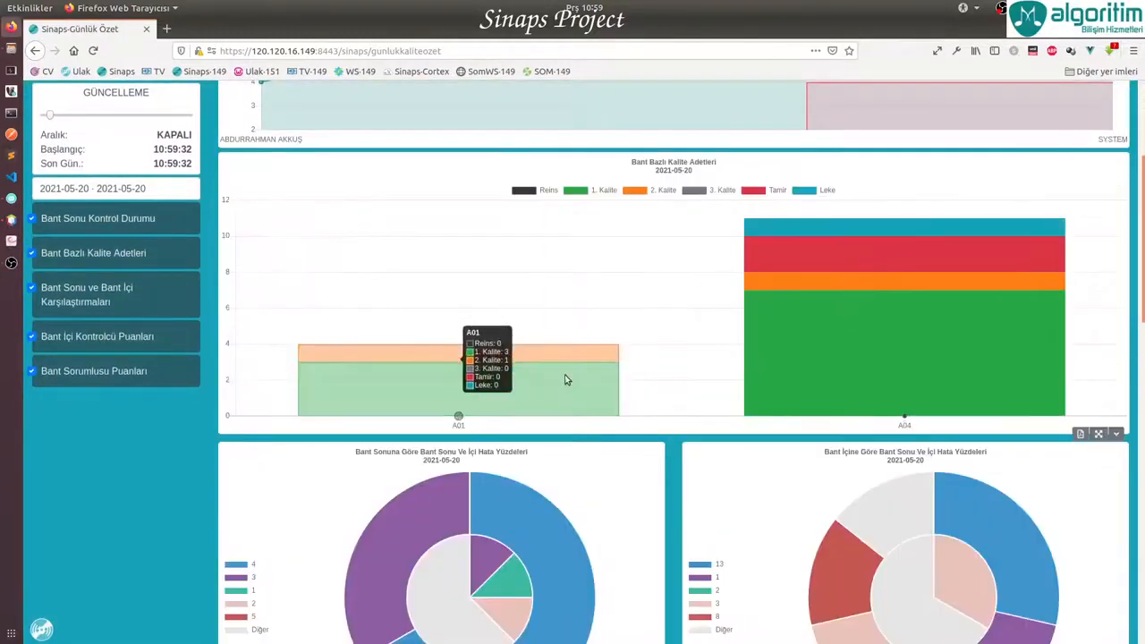
{"action": "scroll", "coordinate": [789, 343], "scroll_direction": "down", "scroll_amount": 4}
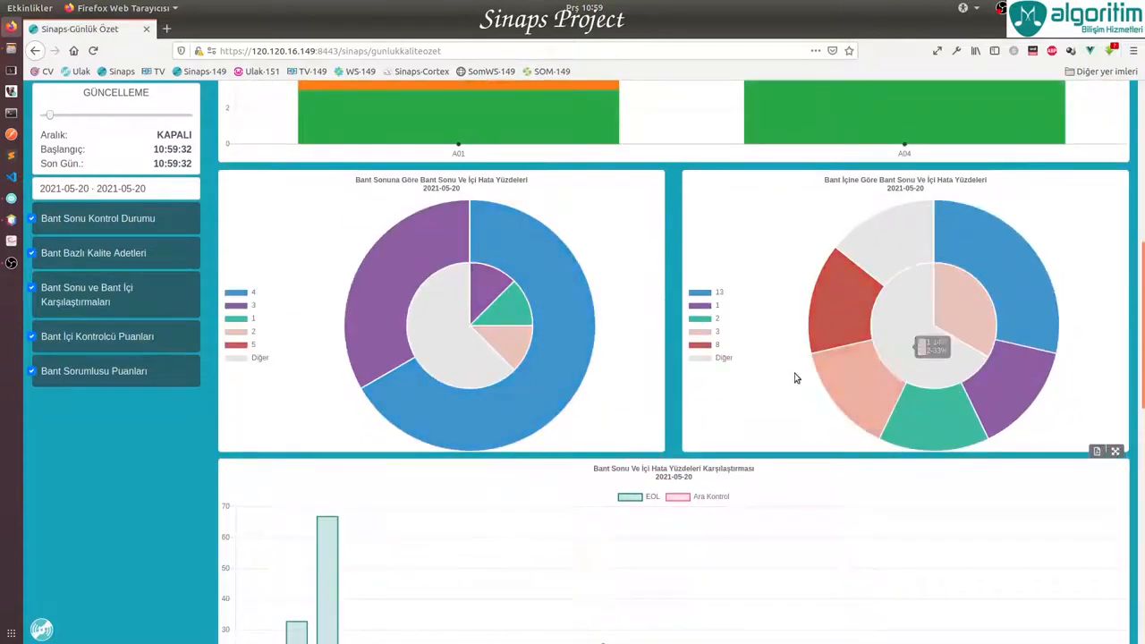
Expand the data table under the Bant Sonu Ve İçi Hata Yüzdeleri Karşılaştırması chart, examine it, and collapse it
{"action": "scroll", "coordinate": [768, 354], "scroll_direction": "down", "scroll_amount": 4}
{"action": "left_click", "coordinate": [1116, 468]}
{"action": "scroll", "coordinate": [502, 424], "scroll_direction": "down", "scroll_amount": 3}
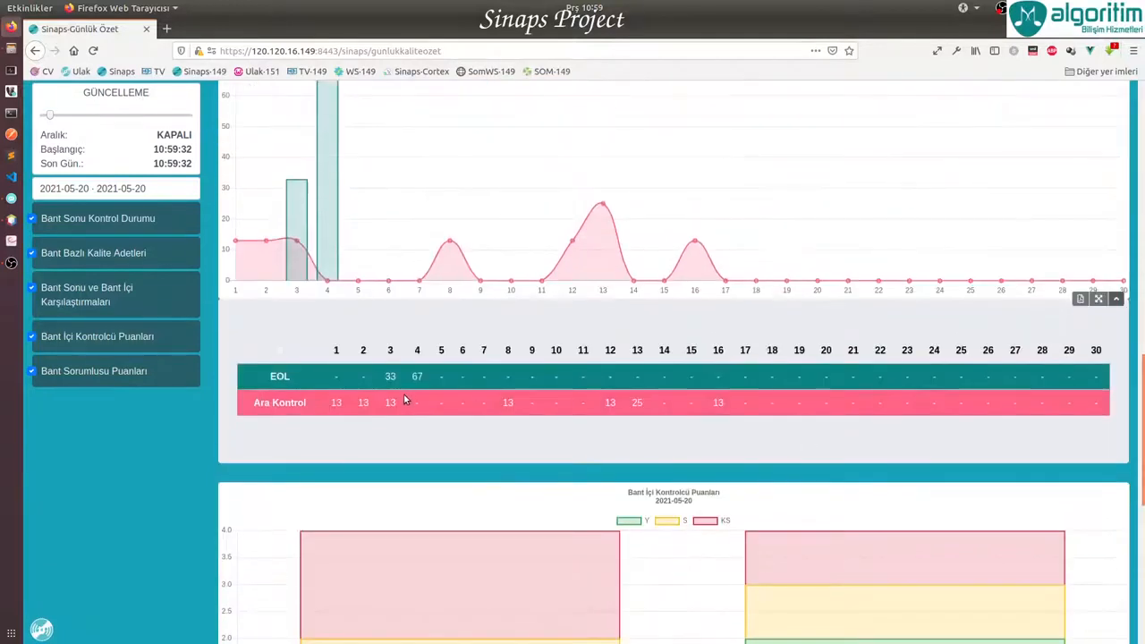
{"action": "scroll", "coordinate": [616, 422], "scroll_direction": "up", "scroll_amount": 1}
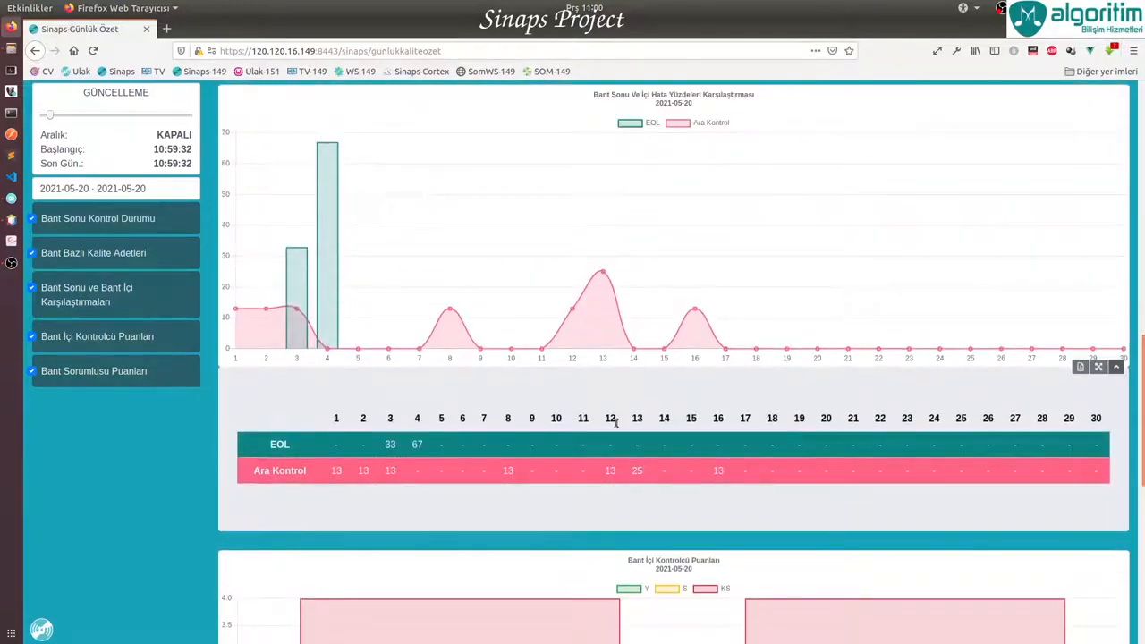
{"action": "left_click", "coordinate": [1116, 367]}
Examine the Bant İçi Kontrolcü and Bant Sorumlusu score charts, expanding and collapsing the data table of the line supervisor chart
{"action": "scroll", "coordinate": [814, 388], "scroll_direction": "down", "scroll_amount": 2}
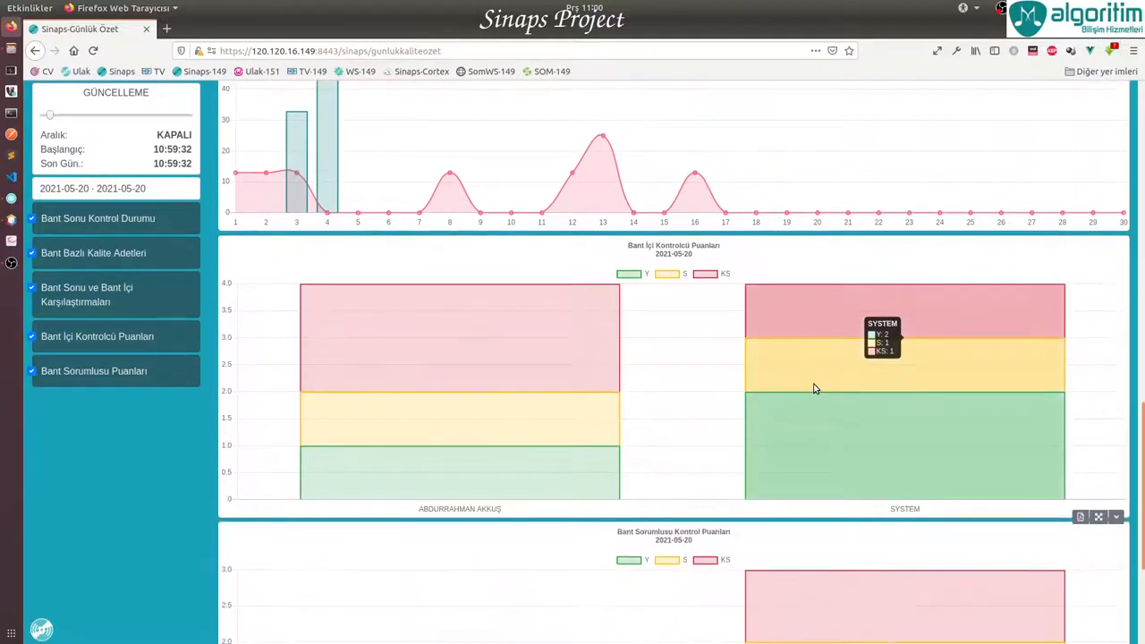
{"action": "scroll", "coordinate": [814, 389], "scroll_direction": "down", "scroll_amount": 1}
{"action": "scroll", "coordinate": [451, 348], "scroll_direction": "down", "scroll_amount": 2}
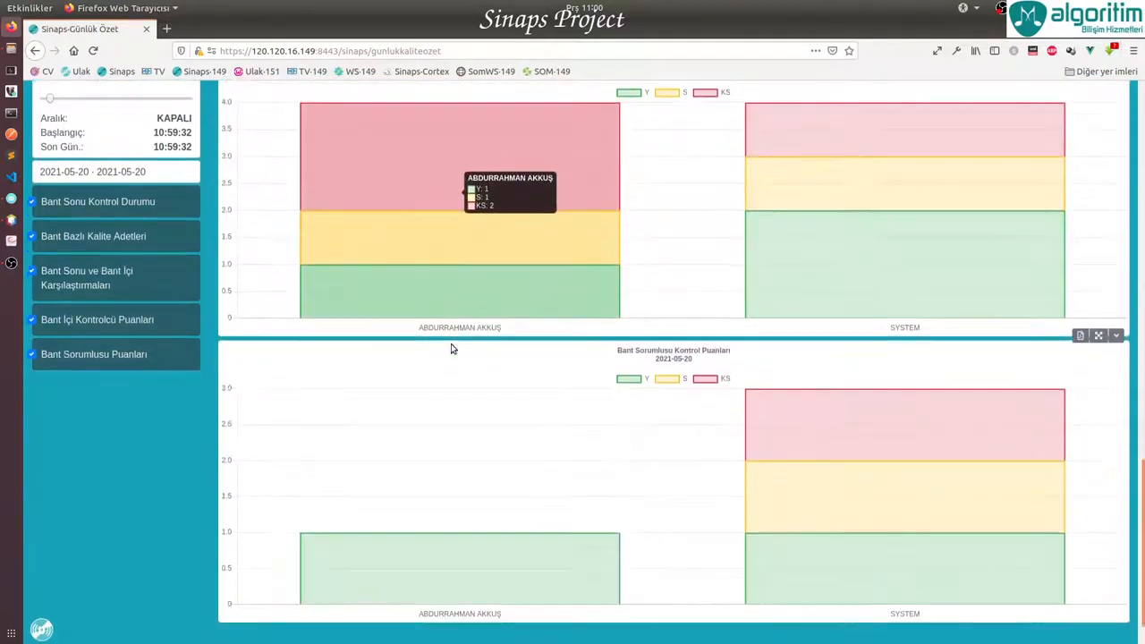
{"action": "scroll", "coordinate": [451, 348], "scroll_direction": "down", "scroll_amount": 1}
{"action": "left_click", "coordinate": [1117, 569]}
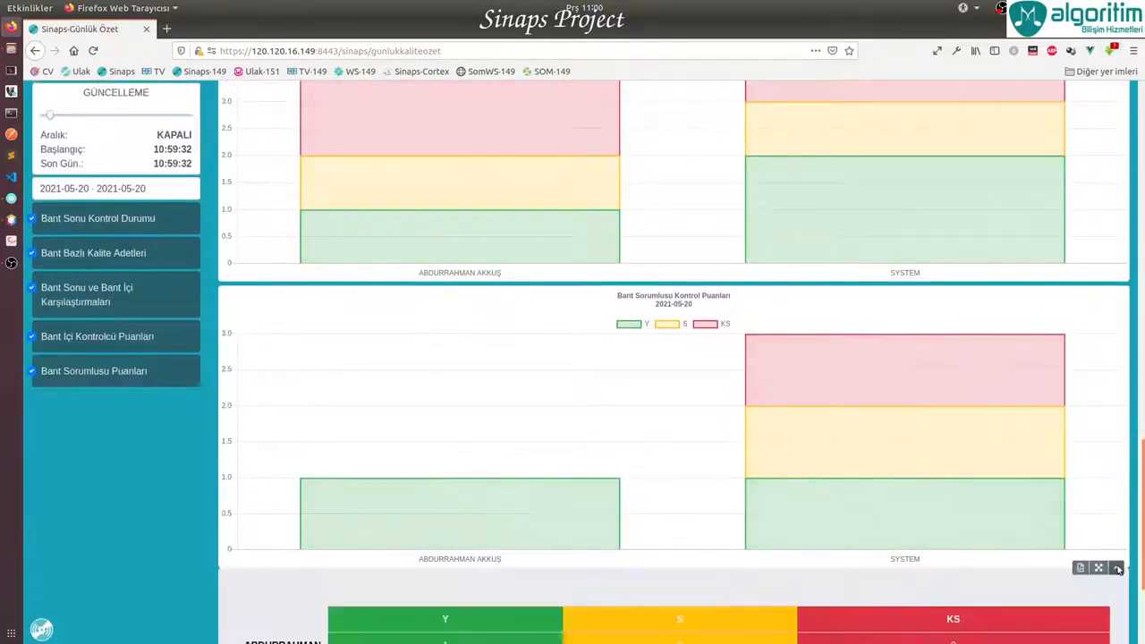
{"action": "scroll", "coordinate": [1043, 434], "scroll_direction": "down", "scroll_amount": 3}
{"action": "left_click", "coordinate": [1116, 379]}
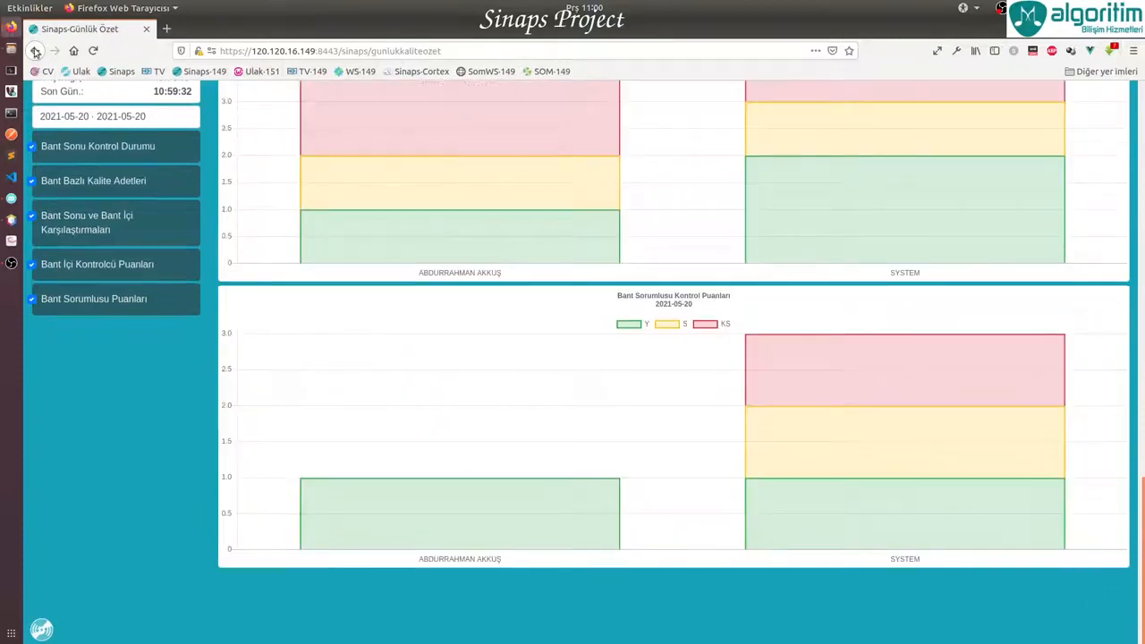
Set the Güncelleme refresh interval of the daily summary to 10sn and return to the first chart
{"action": "scroll", "coordinate": [152, 214], "scroll_direction": "up", "scroll_amount": 7}
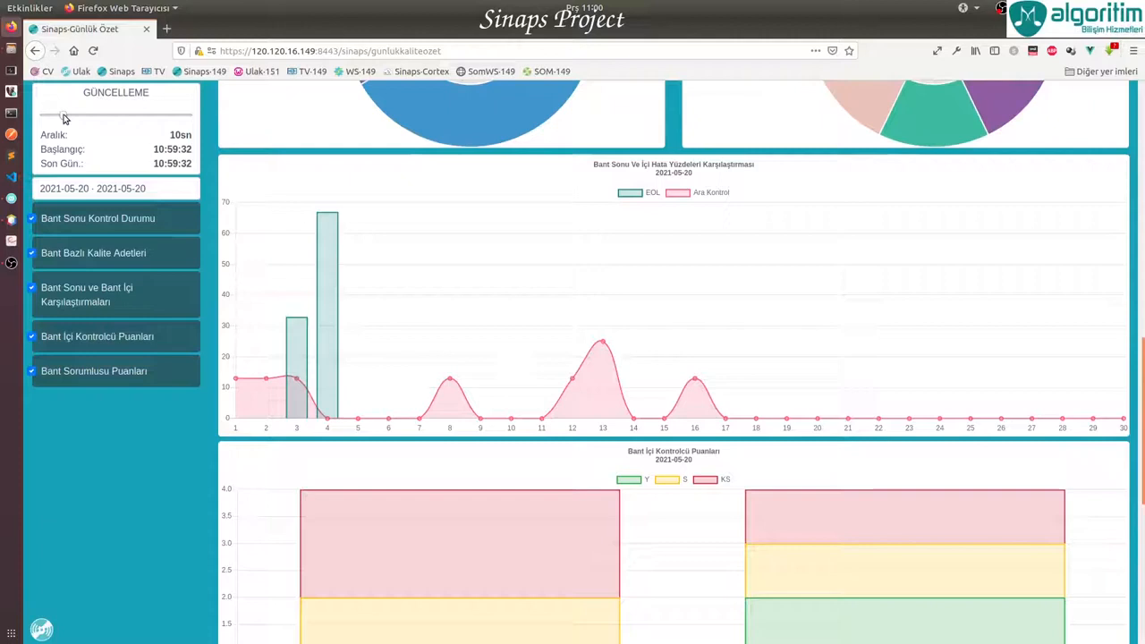
{"action": "scroll", "coordinate": [88, 119], "scroll_direction": "up", "scroll_amount": 12}
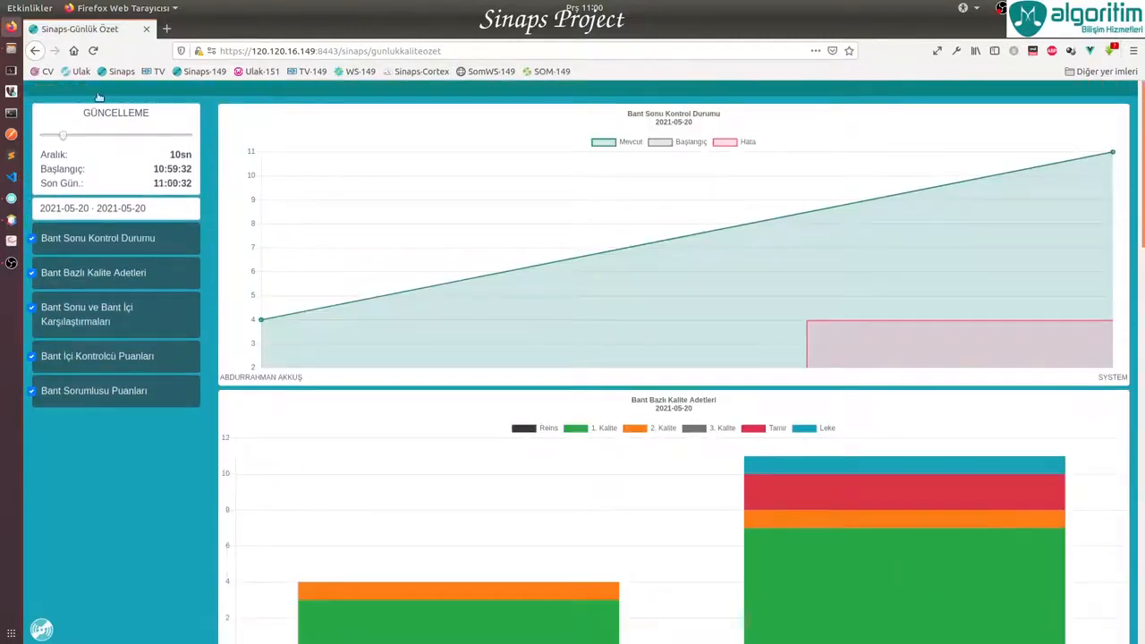
Open the Raporlar module and display the daily Bant İçi Hata Durumları Raporu for customer ADİDAS
{"action": "left_click", "coordinate": [36, 51]}
{"action": "left_click", "coordinate": [654, 309]}
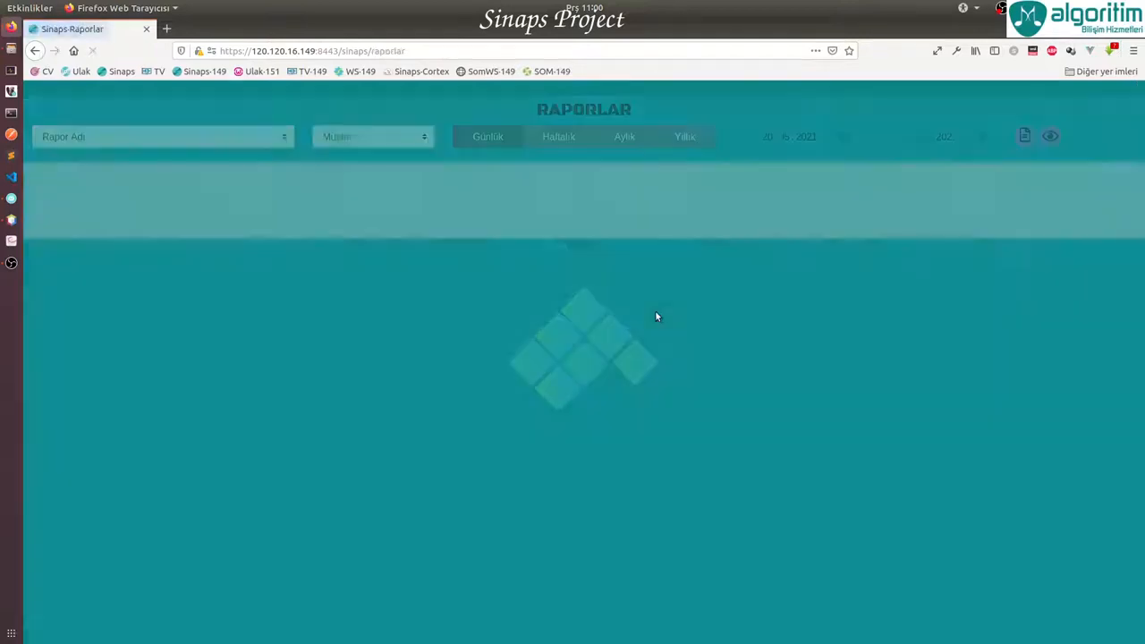
{"action": "left_click", "coordinate": [257, 143]}
{"action": "left_click", "coordinate": [248, 171]}
{"action": "left_click", "coordinate": [348, 136]}
{"action": "left_click", "coordinate": [375, 172]}
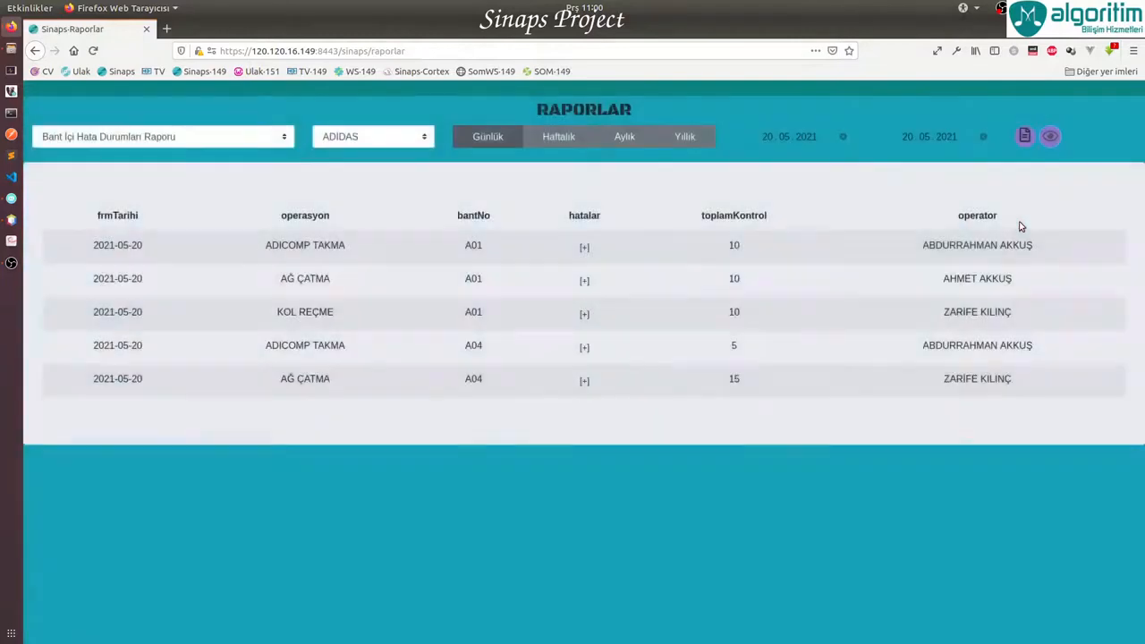
Expand the hatalar details of the three A01 rows in the report
{"action": "left_click", "coordinate": [586, 248]}
{"action": "left_click", "coordinate": [583, 351]}
{"action": "left_click", "coordinate": [583, 453]}
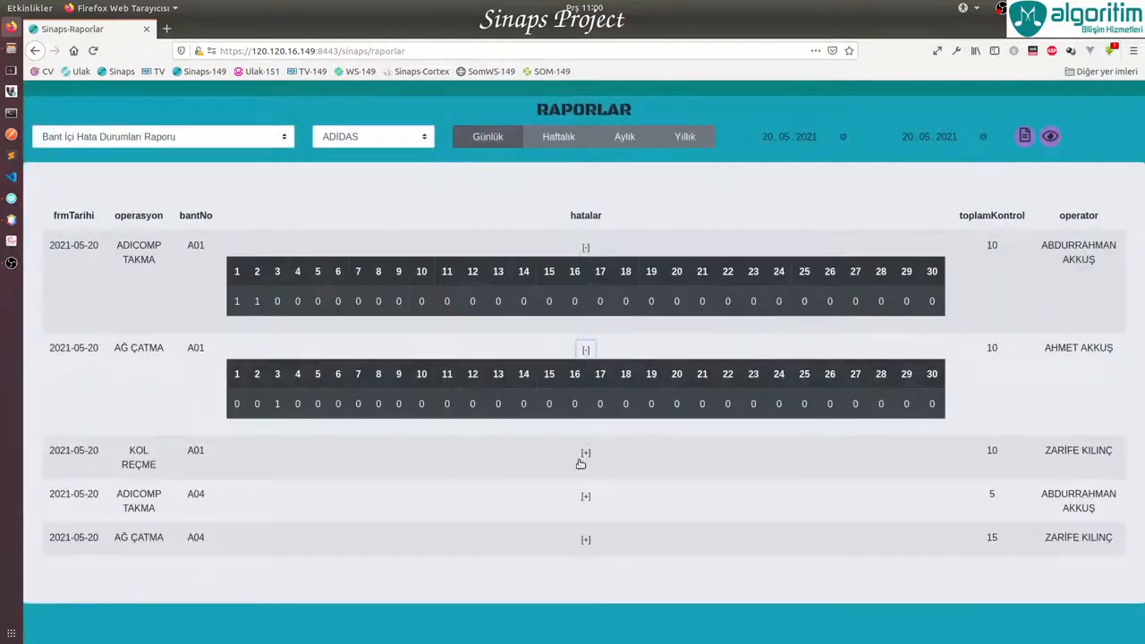
Export the Bant İçi Hata Durumları report as an .xls file, open it in Microsoft Excel, and dismiss the activation wizard
{"action": "left_click", "coordinate": [1023, 140]}
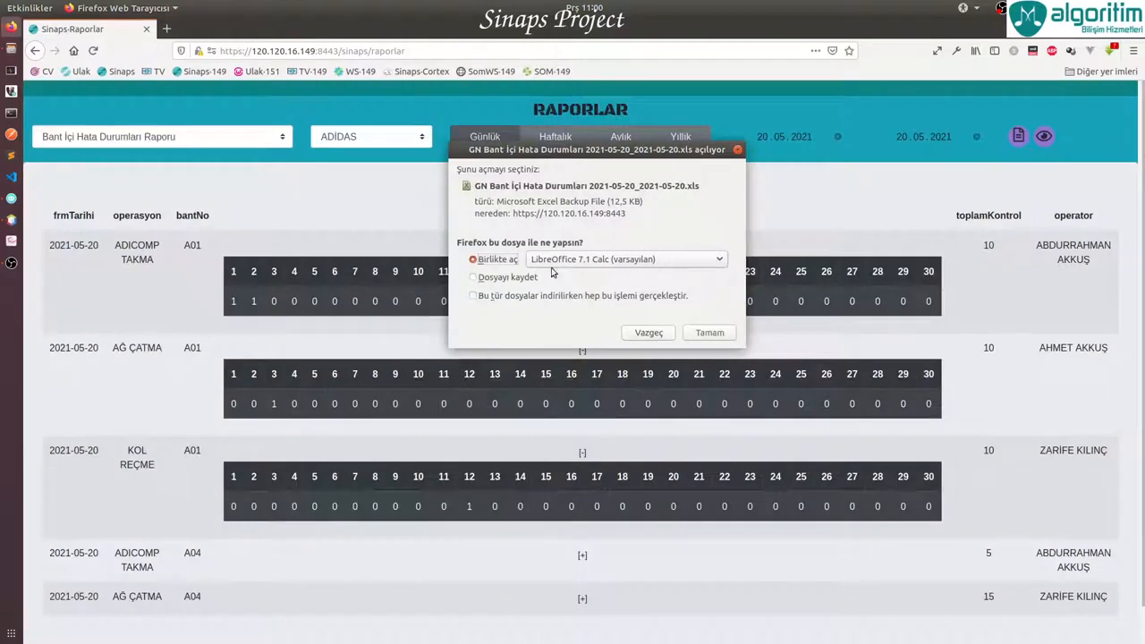
{"action": "left_click", "coordinate": [556, 261]}
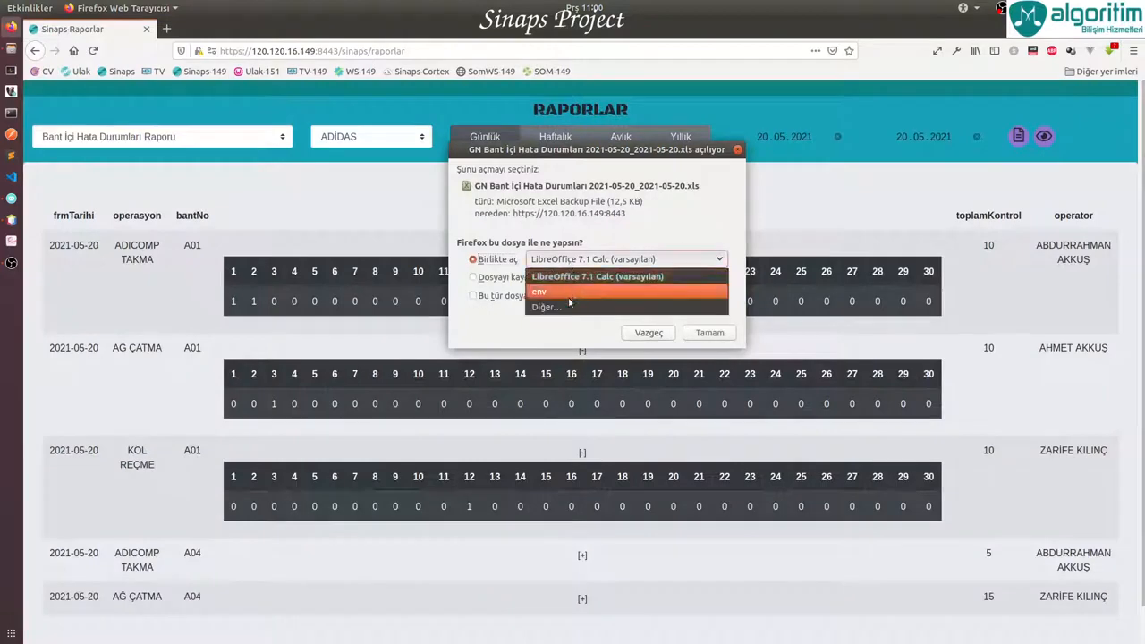
{"action": "left_click", "coordinate": [567, 307]}
{"action": "double_click", "coordinate": [549, 196]}
{"action": "left_click", "coordinate": [710, 333]}
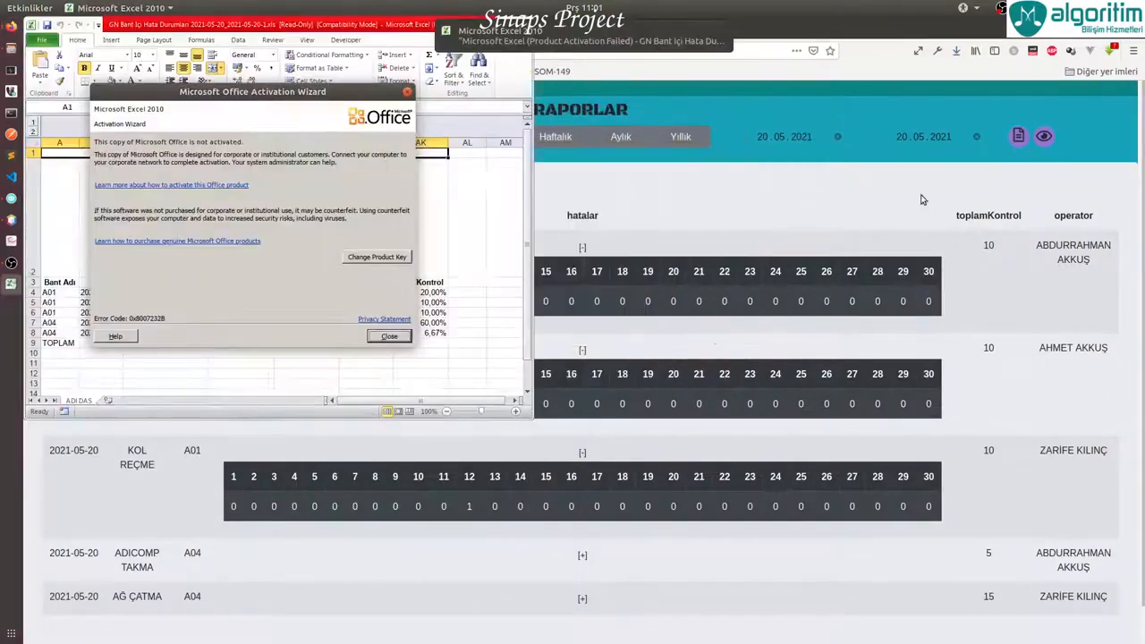
{"action": "left_click", "coordinate": [398, 336]}
Maximize the exported workbook, expand its grouped defect columns to examine them, and close it without saving
{"action": "left_click_drag", "start_coordinate": [389, 26], "coordinate": [534, 37]}
{"action": "left_click_drag", "start_coordinate": [225, 164], "coordinate": [548, 205]}
{"action": "scroll", "coordinate": [534, 246], "scroll_direction": "up", "scroll_amount": 1}
{"action": "left_click", "coordinate": [487, 133]}
{"action": "left_click", "coordinate": [640, 33]}
{"action": "left_click_drag", "start_coordinate": [903, 624], "coordinate": [752, 624]}
{"action": "left_click", "coordinate": [461, 369]}
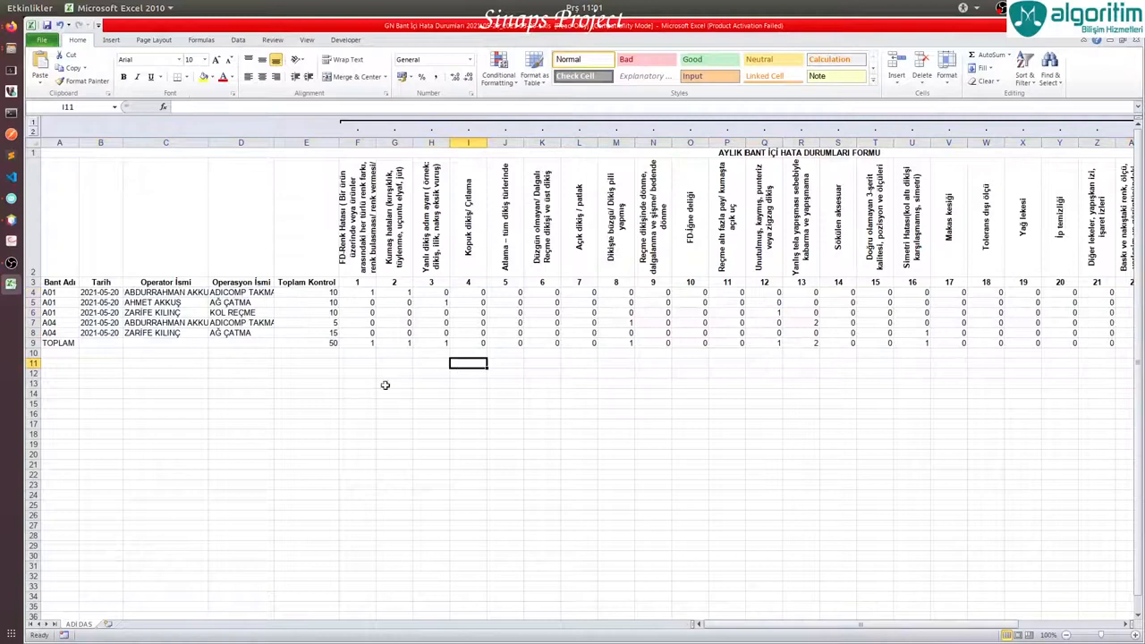
{"action": "left_click", "coordinate": [241, 394]}
{"action": "left_click", "coordinate": [1134, 26]}
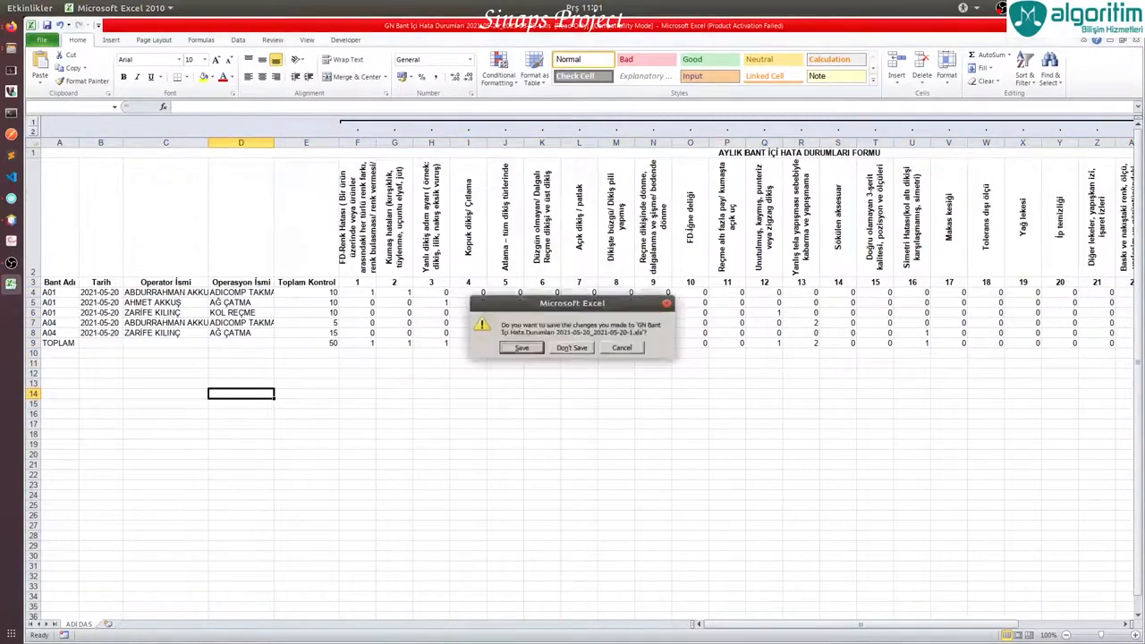
{"action": "left_click", "coordinate": [579, 347]}
Export the daily Bant Sonu Hata Raporu for ADİDAS to Excel and dismiss the activation wizard
{"action": "left_click", "coordinate": [223, 142]}
{"action": "left_click", "coordinate": [215, 184]}
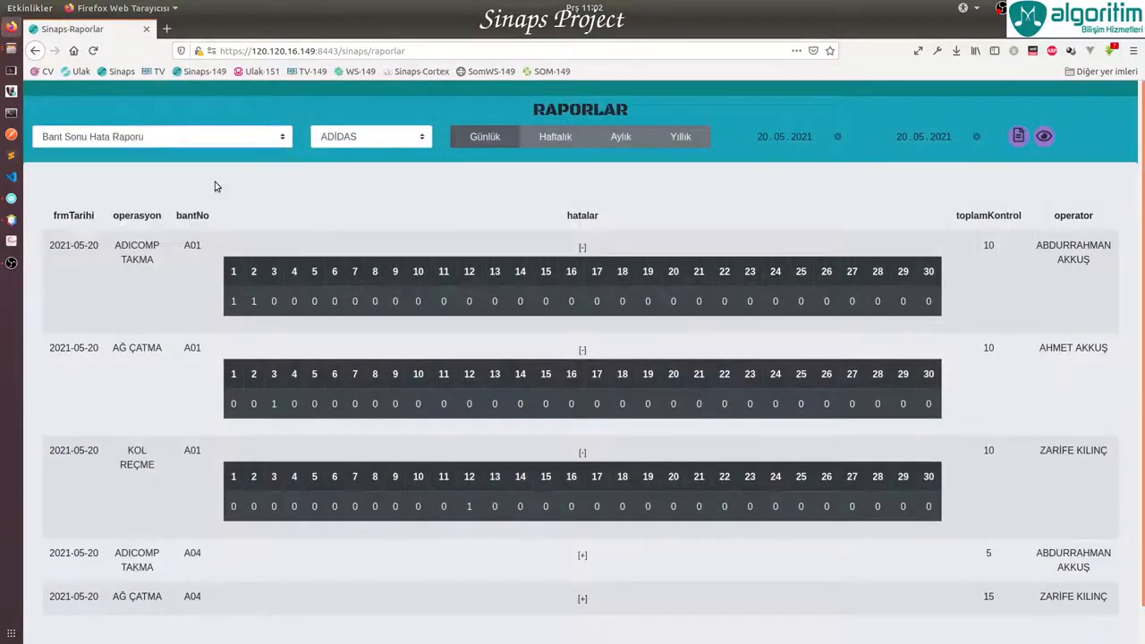
{"action": "left_click", "coordinate": [1023, 138]}
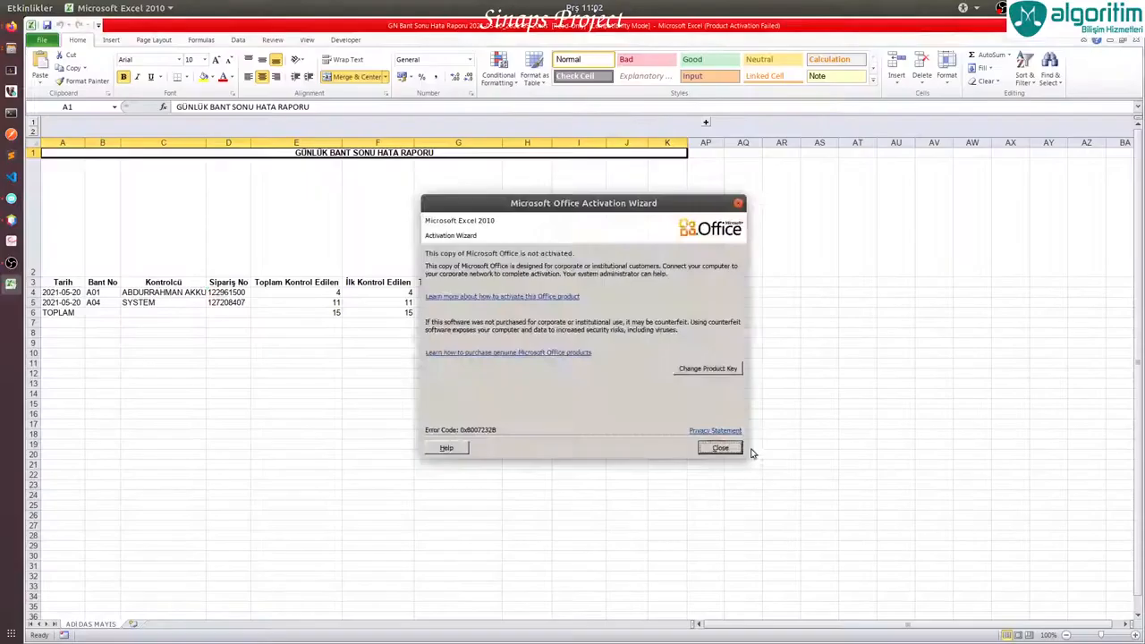
{"action": "left_click", "coordinate": [722, 448]}
Examine the Kontrolcü and Sipariş No columns and the grouped defect columns of the end-of-line report, closing it without saving
{"action": "left_click", "coordinate": [165, 282]}
{"action": "left_click", "coordinate": [168, 293]}
{"action": "left_click", "coordinate": [170, 302]}
{"action": "left_click_drag", "start_coordinate": [236, 293], "coordinate": [240, 303]}
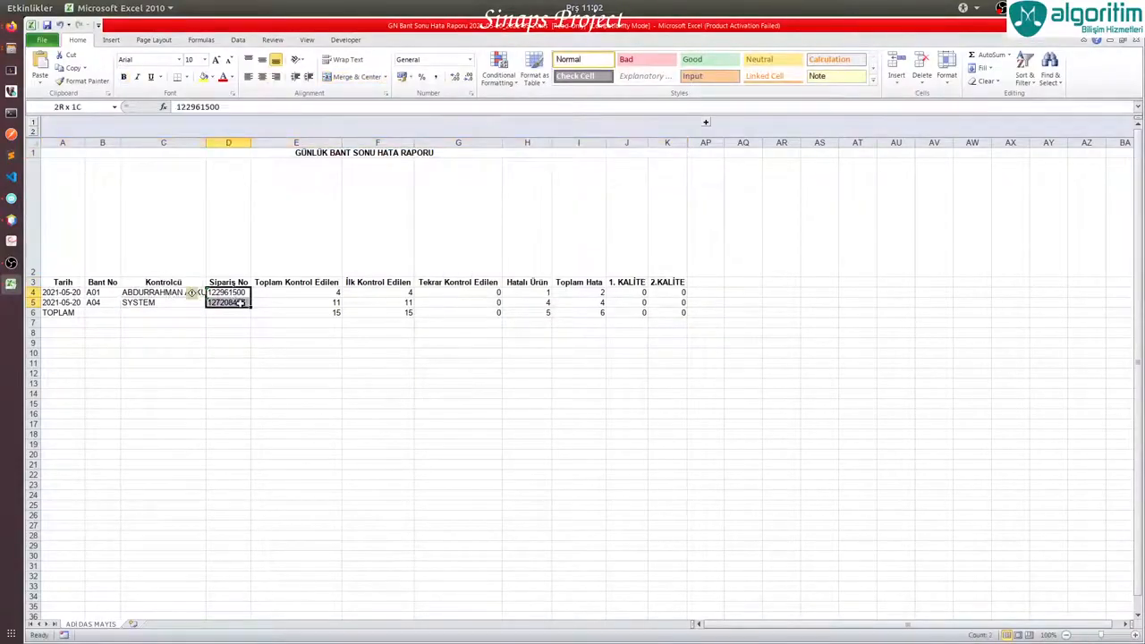
{"action": "left_click", "coordinate": [706, 122]}
{"action": "left_click_drag", "start_coordinate": [652, 293], "coordinate": [116, 339]}
{"action": "left_click", "coordinate": [468, 394]}
{"action": "left_click", "coordinate": [1135, 26]}
{"action": "left_click", "coordinate": [579, 347]}
Export the daily Operatör Performansları report for ADİDAS to Excel and dismiss the activation wizard
{"action": "left_click", "coordinate": [227, 135]}
{"action": "left_click", "coordinate": [211, 201]}
{"action": "left_click", "coordinate": [219, 136]}
{"action": "left_click", "coordinate": [212, 218]}
{"action": "left_click", "coordinate": [215, 137]}
{"action": "left_click", "coordinate": [212, 234]}
{"action": "left_click", "coordinate": [1018, 136]}
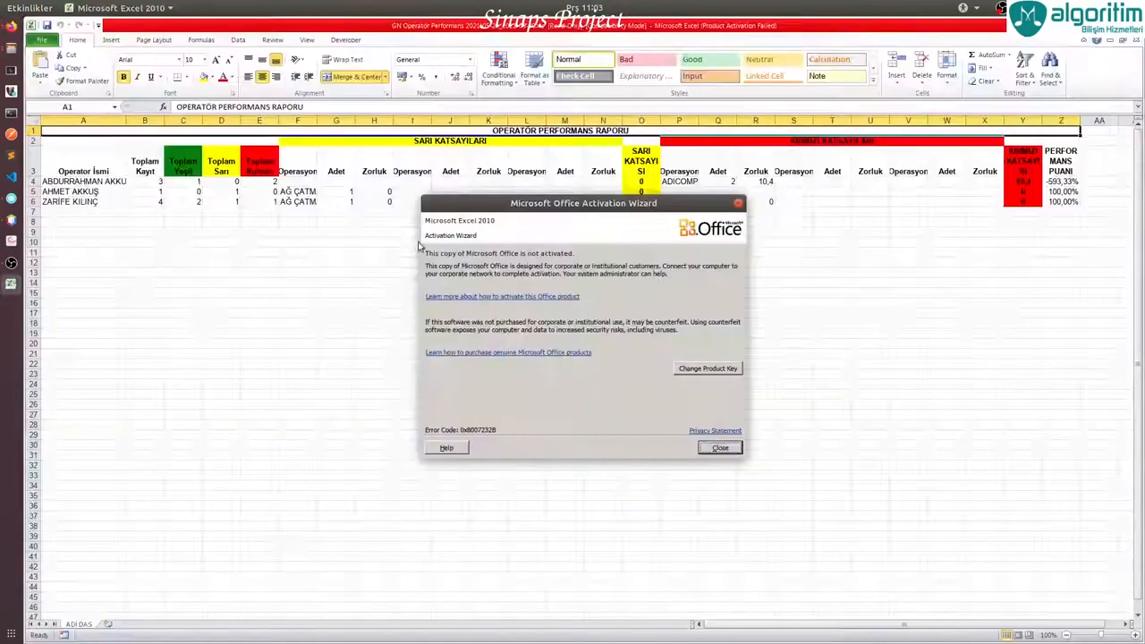
{"action": "left_click", "coordinate": [722, 448]}
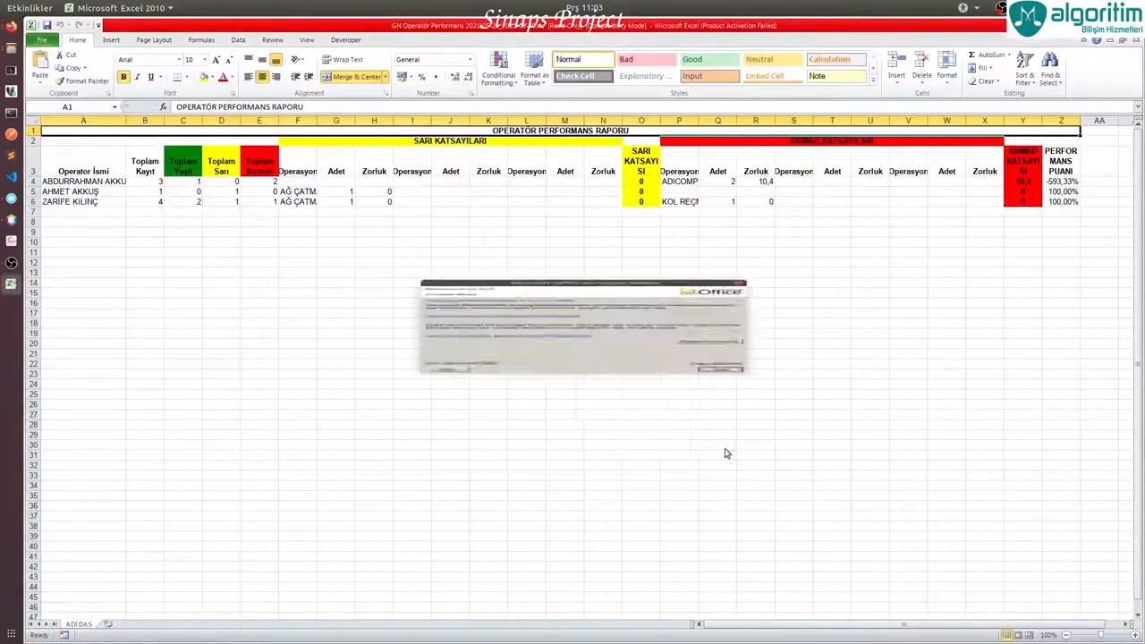
Examine the Toplam Yeşil and red coefficient columns of the operator performance report, and close the workbook
{"action": "left_click_drag", "start_coordinate": [192, 181], "coordinate": [196, 190]}
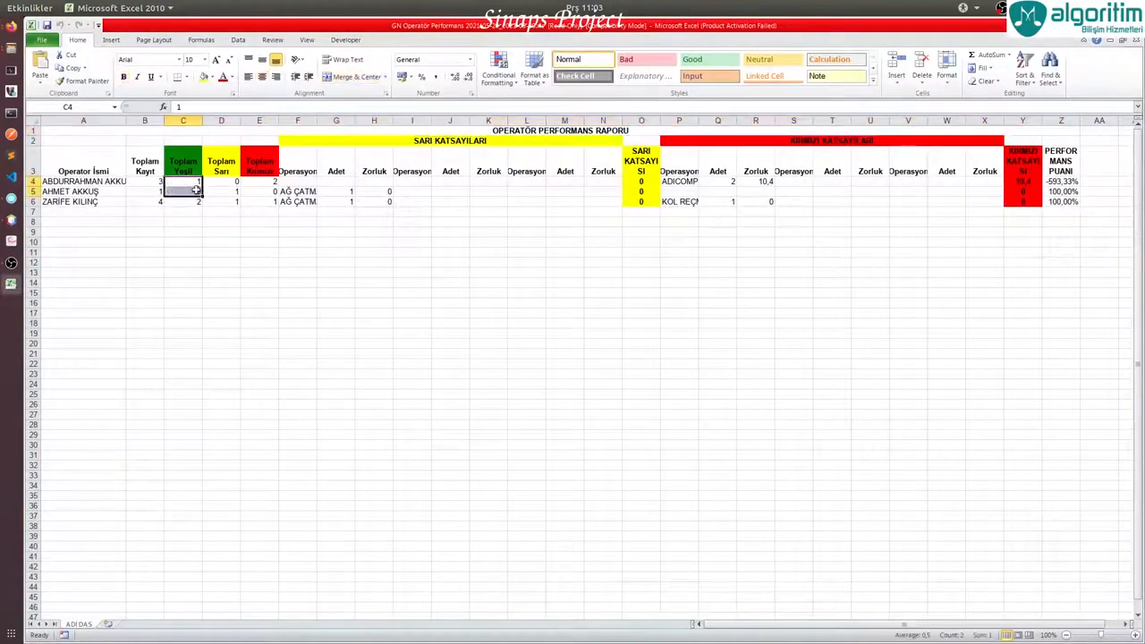
{"action": "left_click", "coordinate": [1023, 185]}
{"action": "left_click_drag", "start_coordinate": [756, 182], "coordinate": [720, 191]}
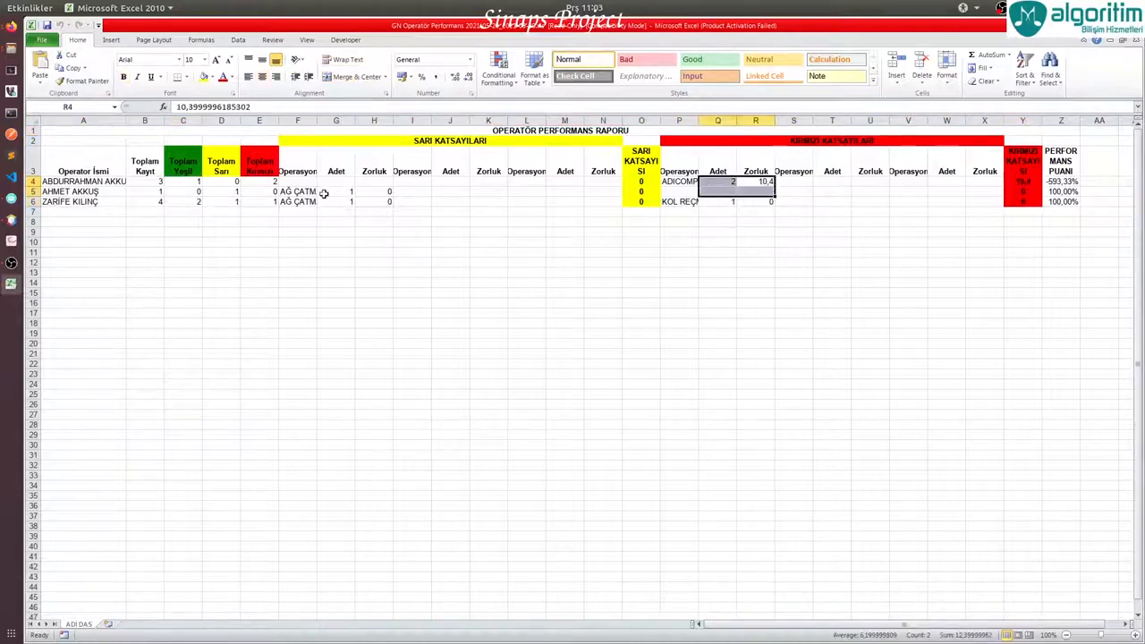
{"action": "left_click", "coordinate": [1136, 25]}
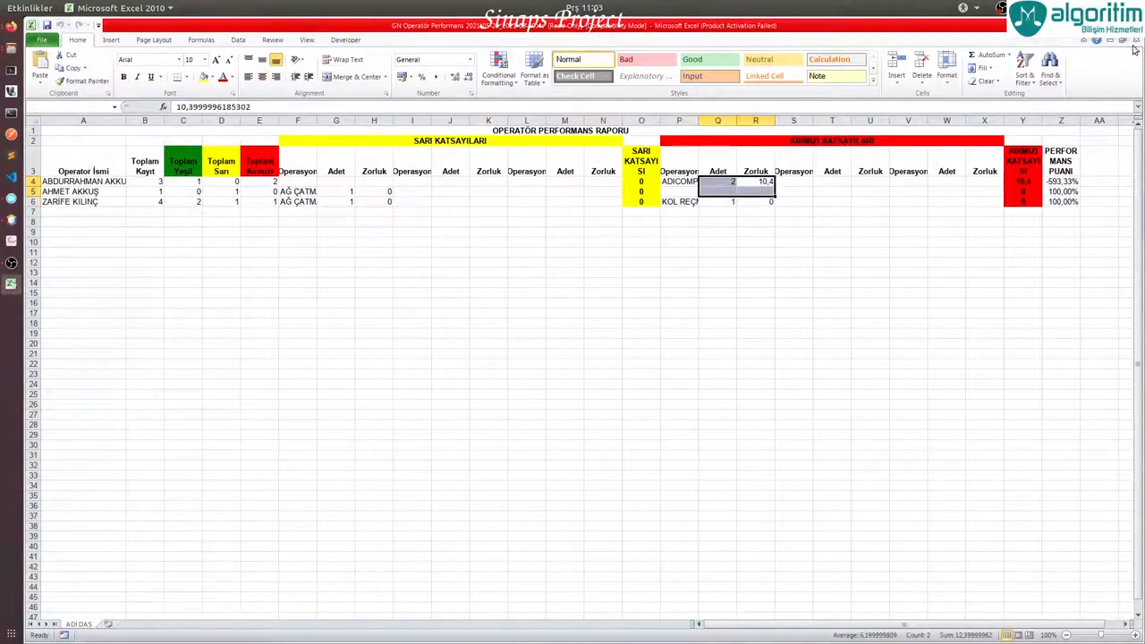
{"action": "left_click", "coordinate": [572, 365]}
{"action": "key", "text": "alt+Tab"}
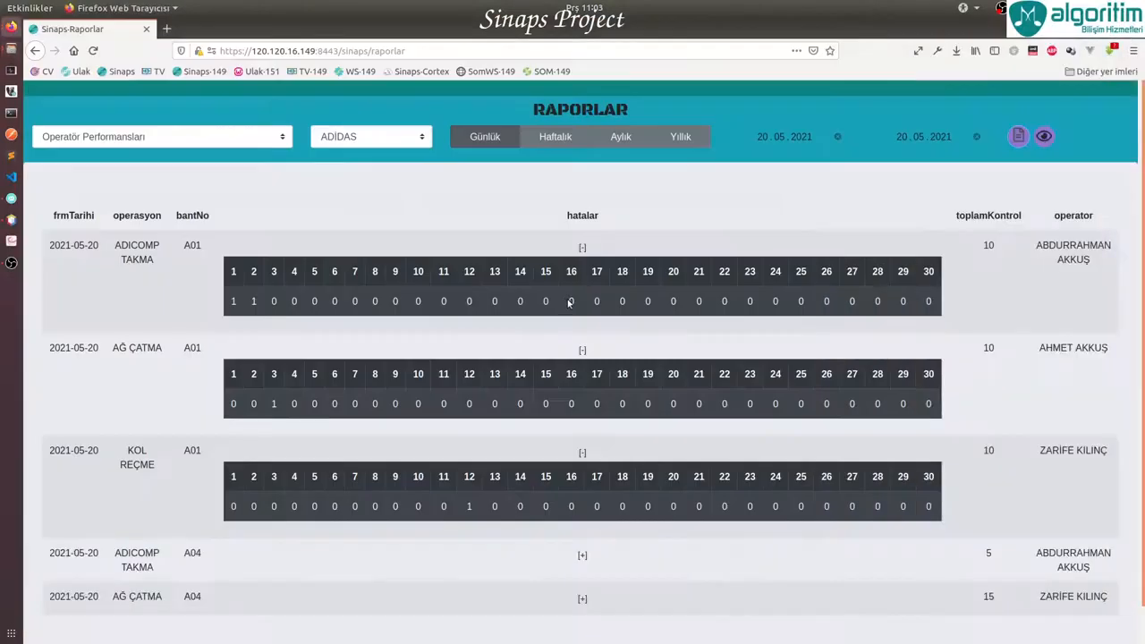
Open the Saatlik Üretim Takip module from the home page and expand and collapse the orders' hourly detail tables
{"action": "left_click", "coordinate": [36, 51]}
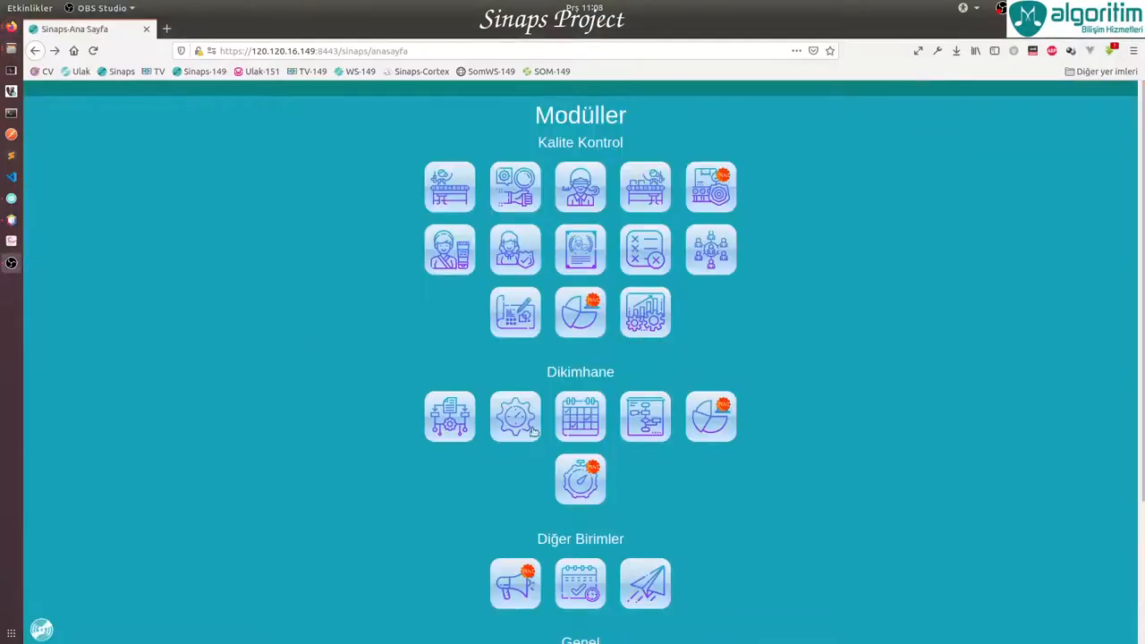
{"action": "left_click", "coordinate": [522, 428]}
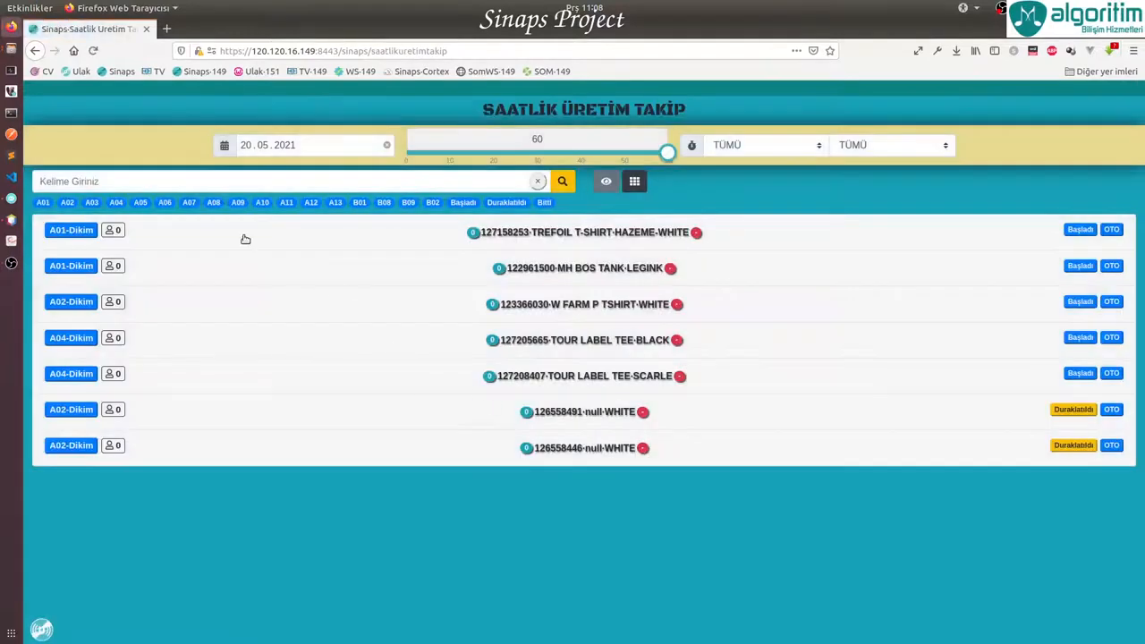
{"action": "left_click", "coordinate": [245, 239]}
{"action": "left_click", "coordinate": [276, 331]}
{"action": "left_click", "coordinate": [287, 364]}
{"action": "left_click", "coordinate": [341, 310]}
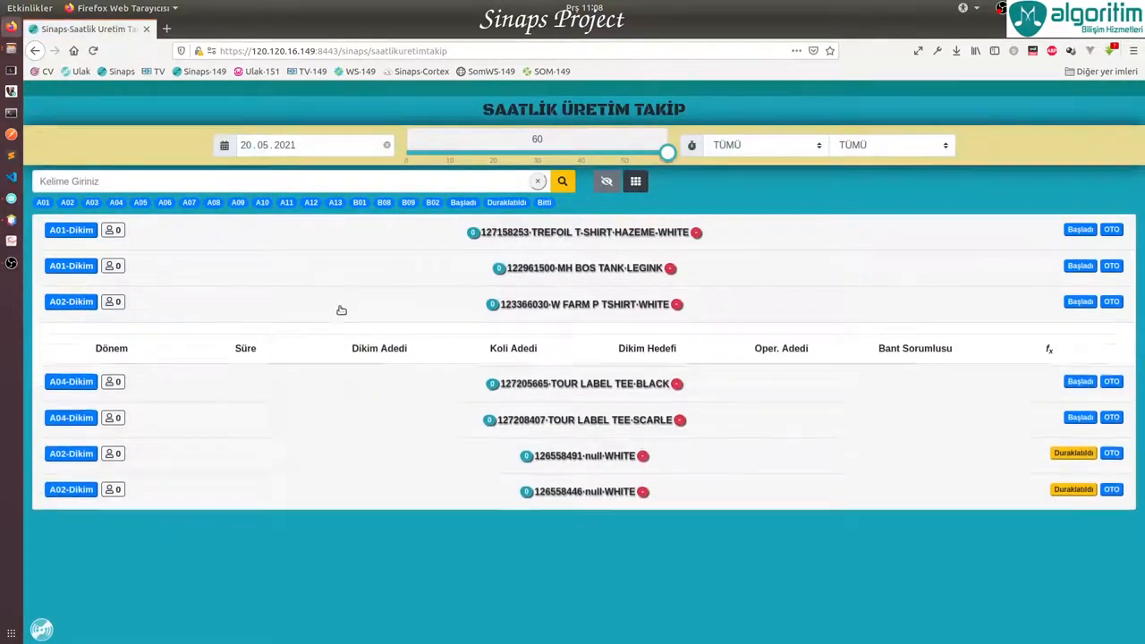
{"action": "left_click", "coordinate": [605, 181]}
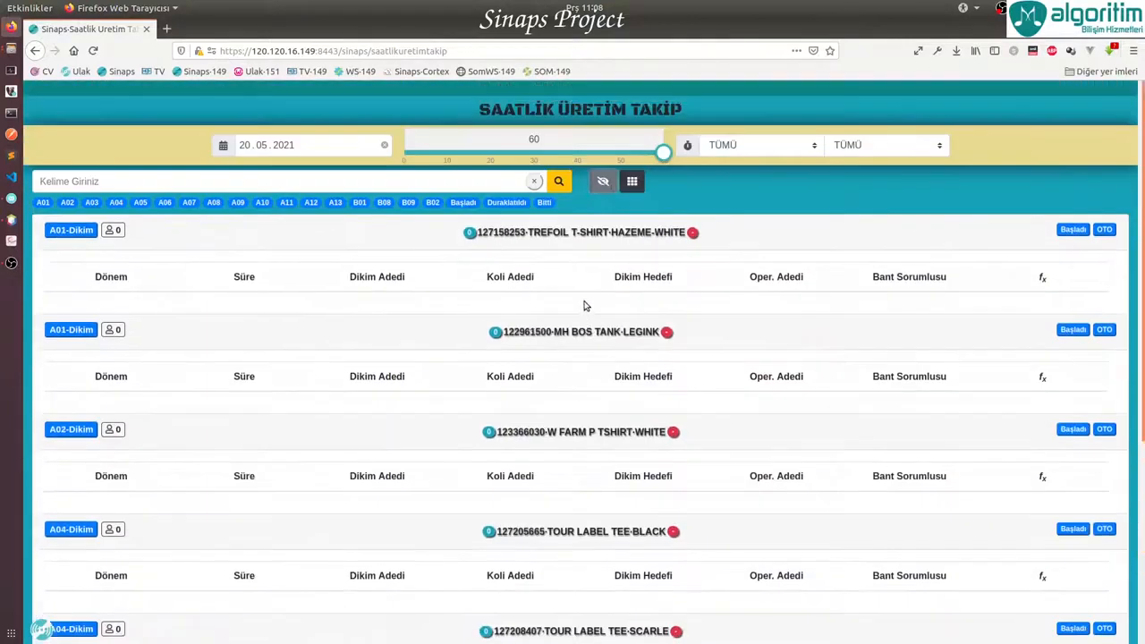
{"action": "left_click", "coordinate": [605, 182]}
Set the tracking period to 10:00–11:00 and run OTO on the TREFOIL T-SHIRT-HAZEME-WHITE order of line A01
{"action": "left_click", "coordinate": [773, 143]}
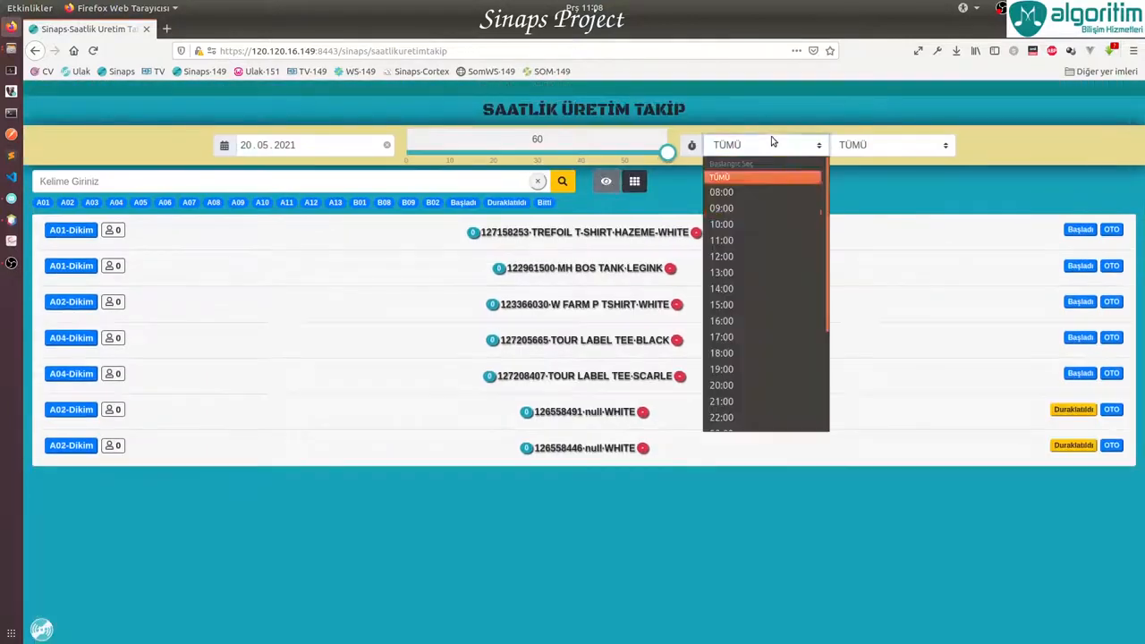
{"action": "left_click", "coordinate": [766, 220]}
{"action": "left_click", "coordinate": [767, 228]}
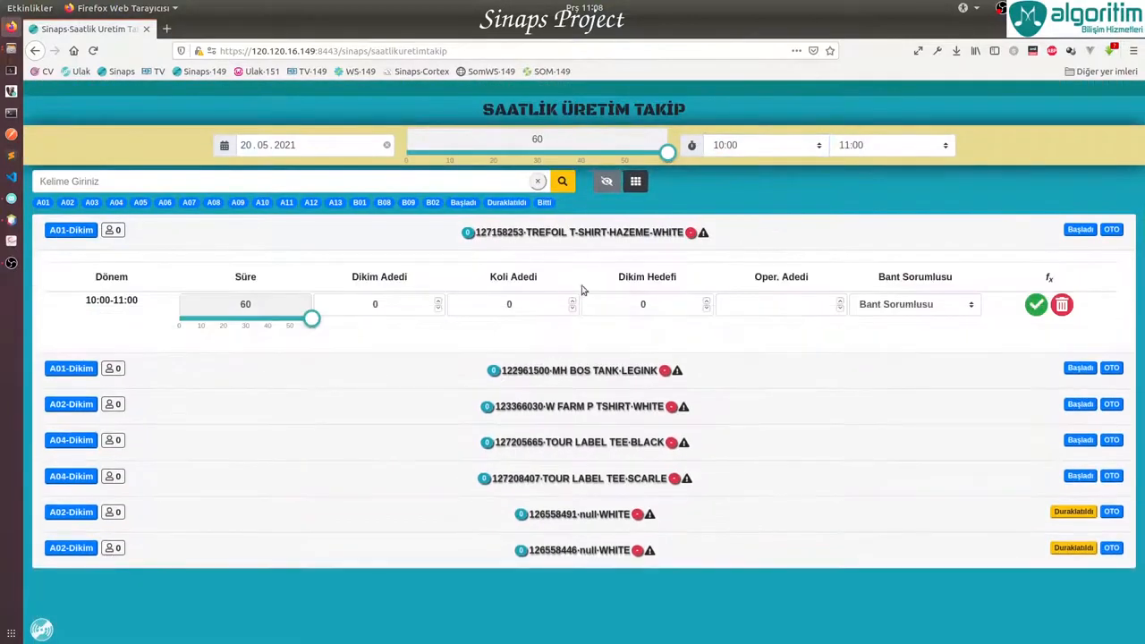
{"action": "left_click", "coordinate": [1110, 231]}
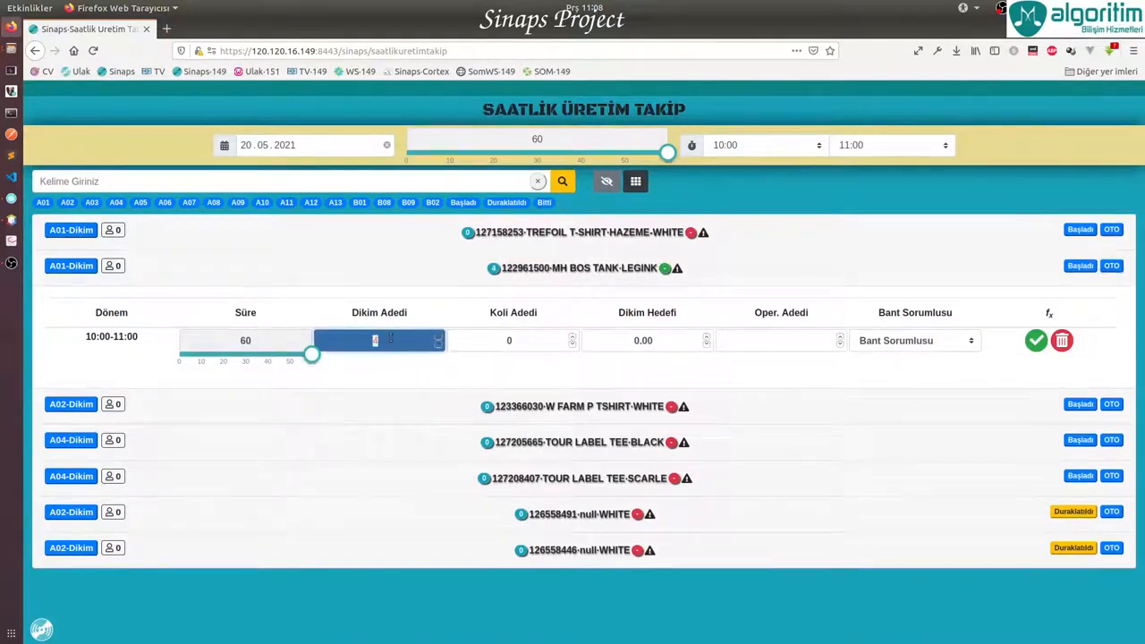
For the MH BOS TANK-LEGINK order, choose the Bant Sorumlusu, set Oper. Adedi to 1, and save the hourly record
{"action": "left_click", "coordinate": [533, 342]}
{"action": "left_click", "coordinate": [861, 341]}
{"action": "left_click", "coordinate": [881, 371]}
{"action": "left_click", "coordinate": [801, 341]}
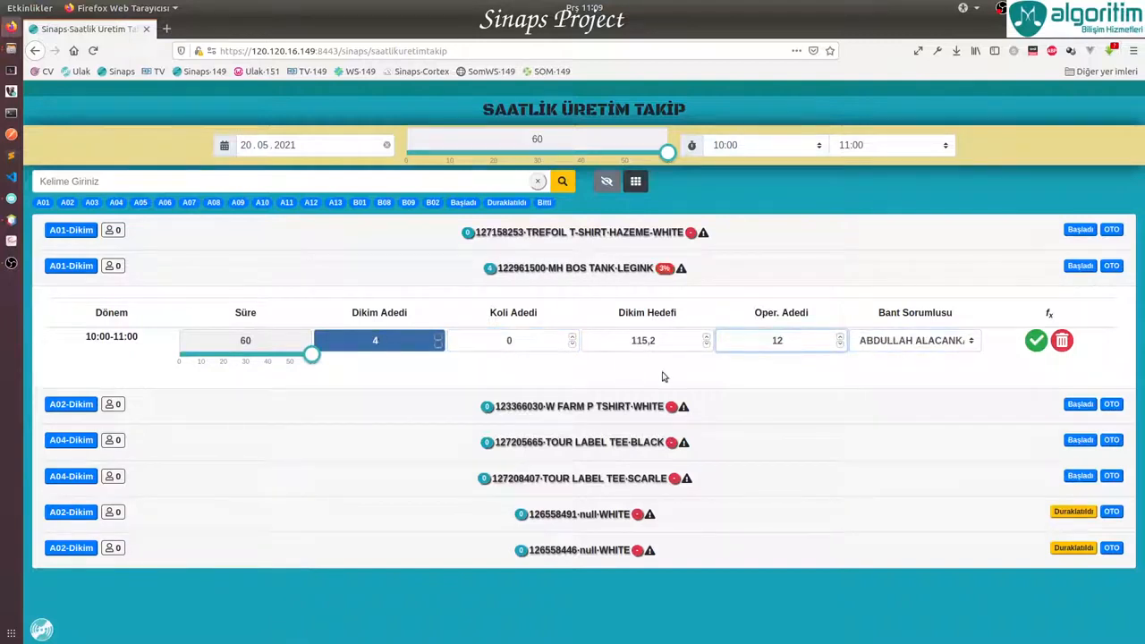
{"action": "type", "text": "1"}
{"action": "left_click", "coordinate": [779, 369]}
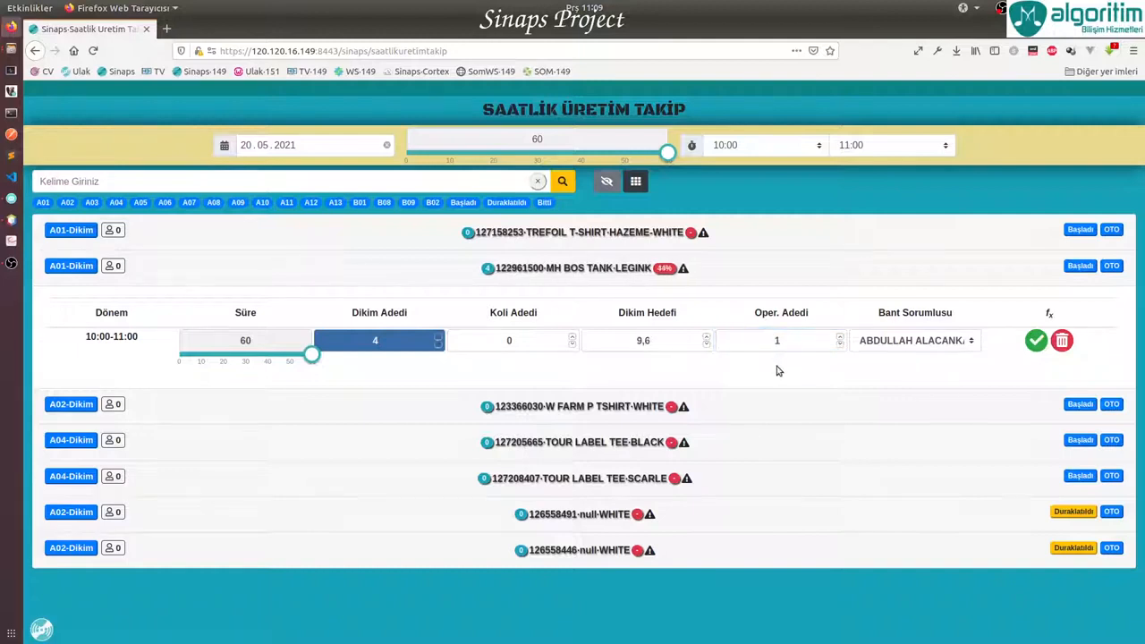
{"action": "left_click", "coordinate": [1035, 341]}
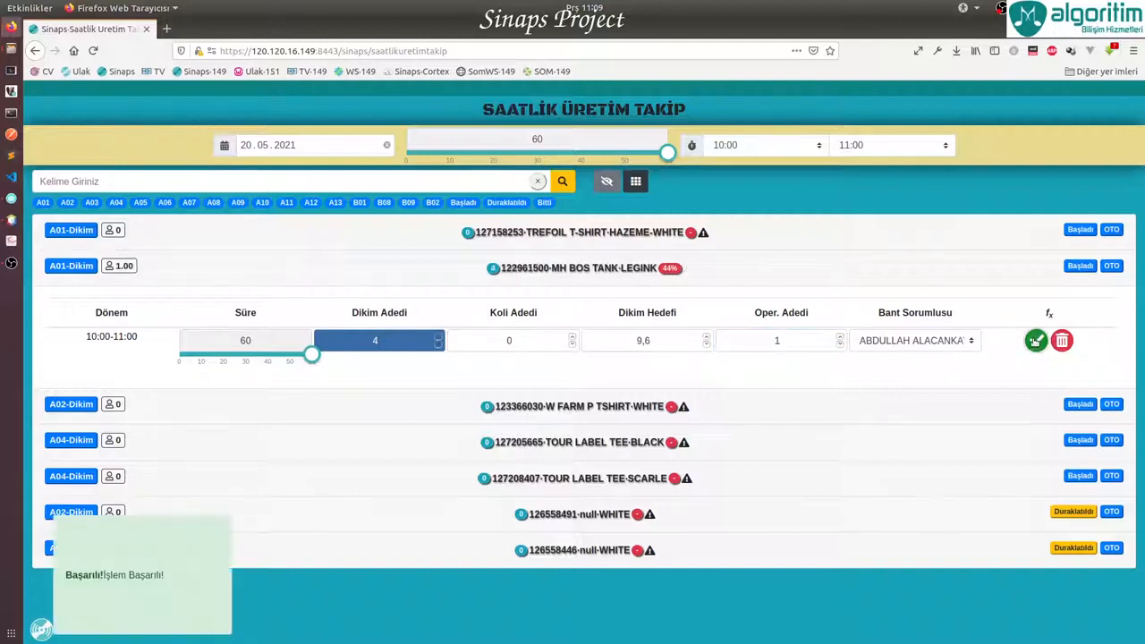
Run OTO on line A04's TOUR LABEL TEE-SCARLE order and expand its 10:00–11:00 entry
{"action": "left_click", "coordinate": [634, 444]}
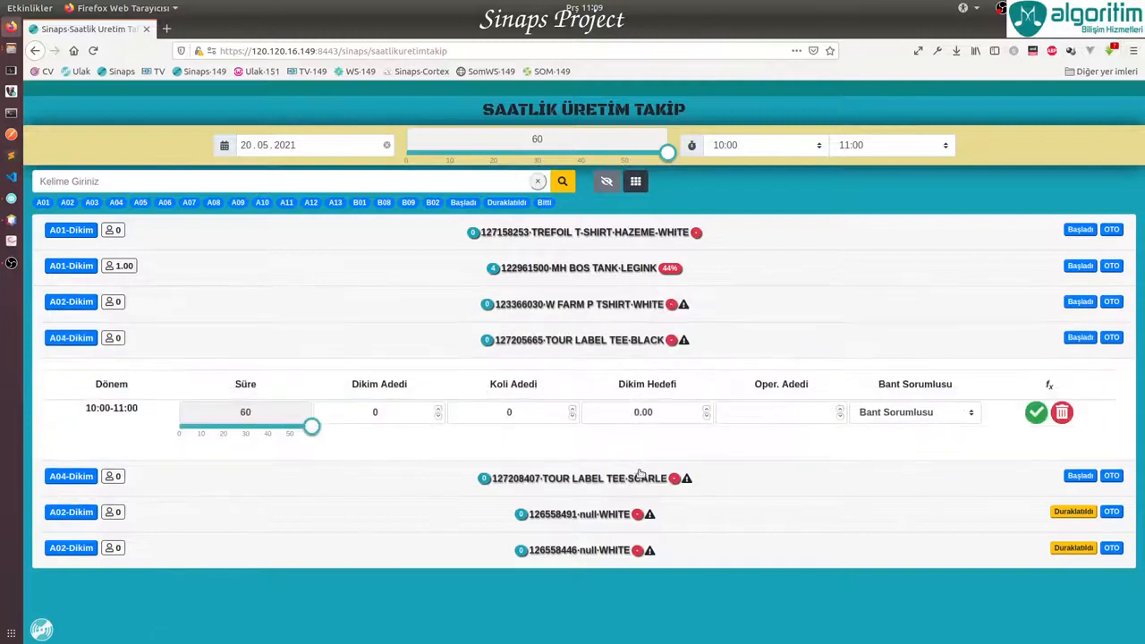
{"action": "left_click", "coordinate": [643, 477]}
{"action": "left_click", "coordinate": [1112, 374]}
{"action": "left_click", "coordinate": [712, 337]}
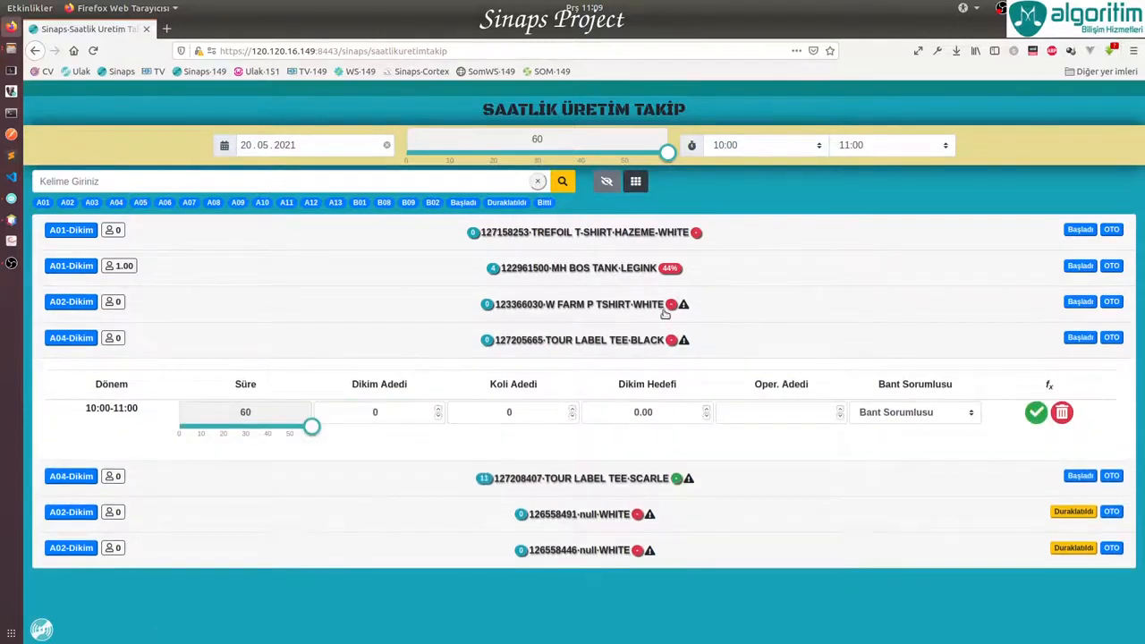
{"action": "left_click", "coordinate": [596, 479]}
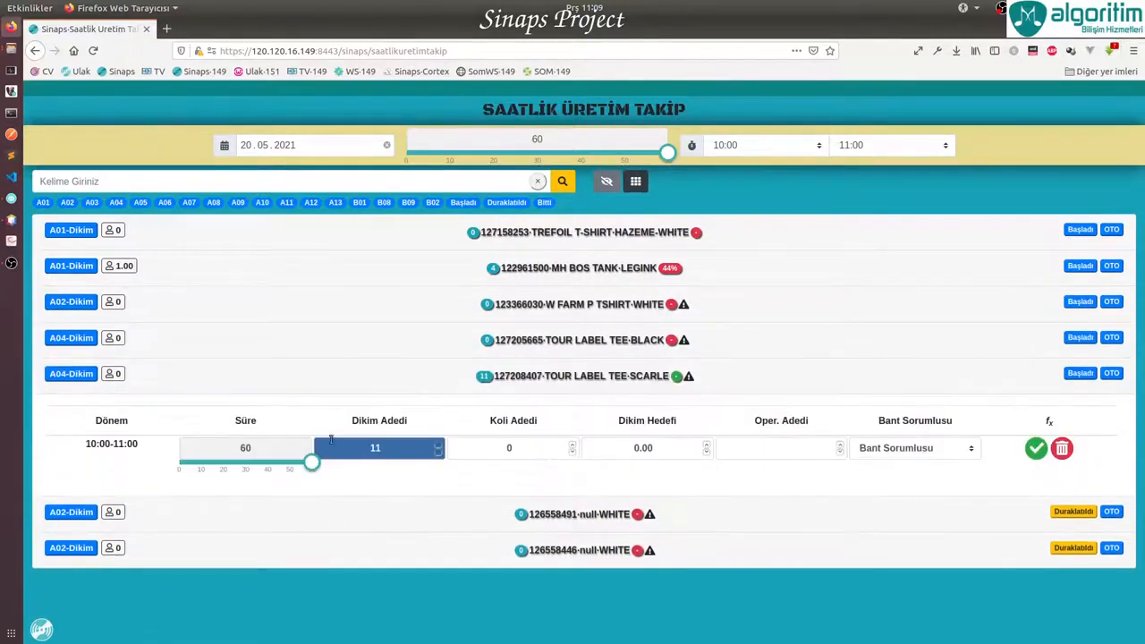
Set Oper. Adedi to 1 and Koli Adedi to 10 for TOUR LABEL TEE-SCARLE, choose the Bant Sorumlusu, and save
{"action": "left_click", "coordinate": [754, 452]}
{"action": "left_click", "coordinate": [680, 452]}
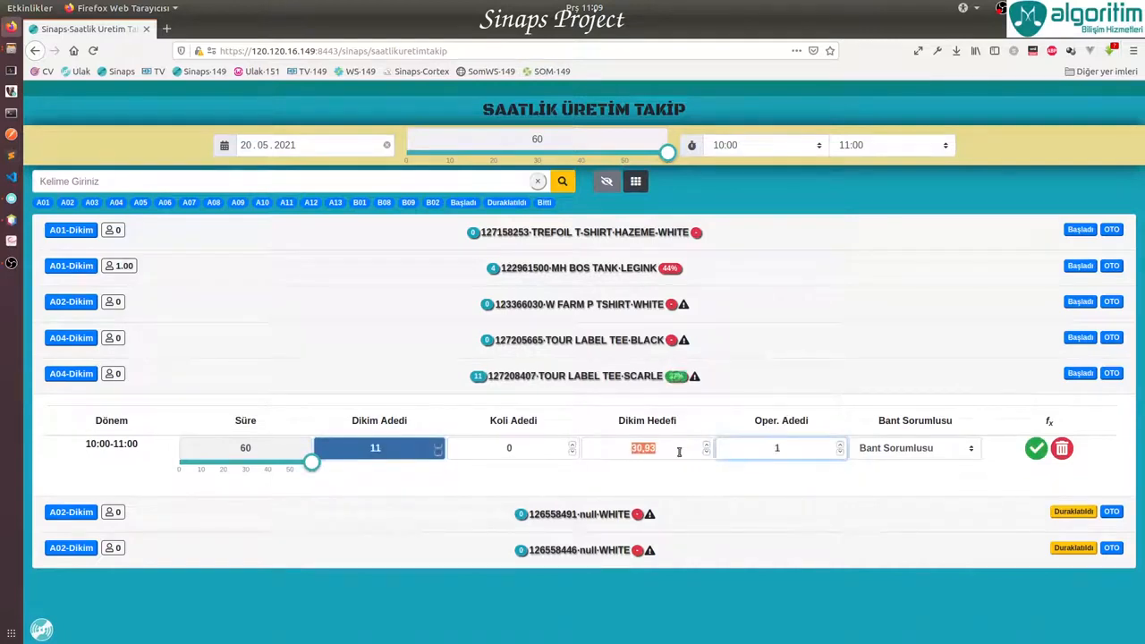
{"action": "left_click", "coordinate": [664, 471]}
{"action": "left_click", "coordinate": [527, 450]}
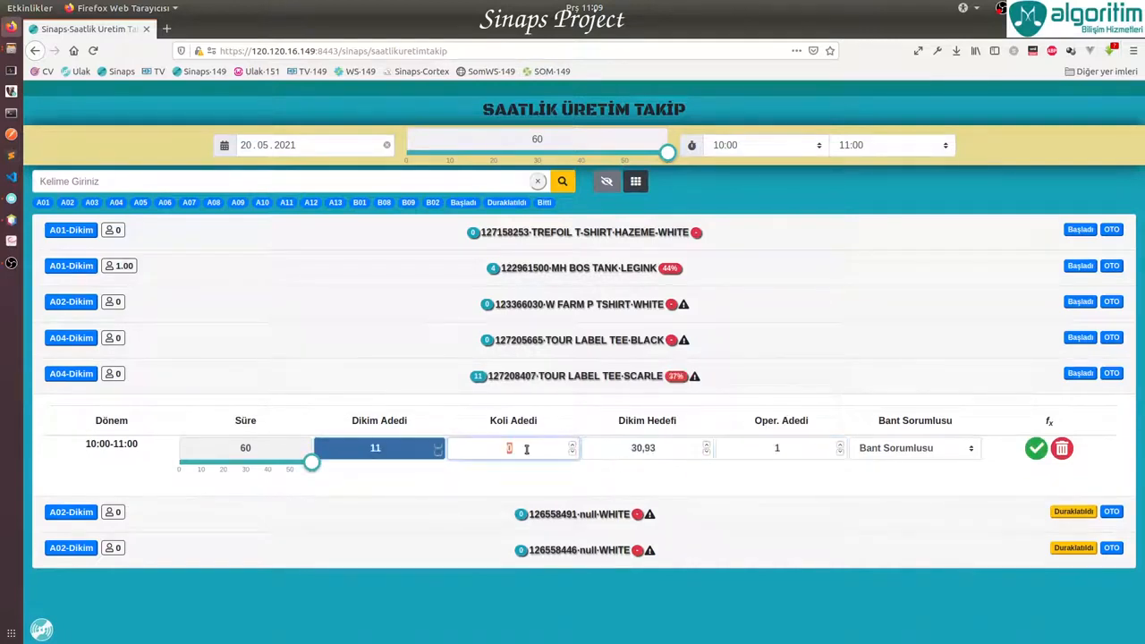
{"action": "left_click", "coordinate": [892, 448]}
{"action": "left_click", "coordinate": [893, 476]}
{"action": "left_click", "coordinate": [1035, 449]}
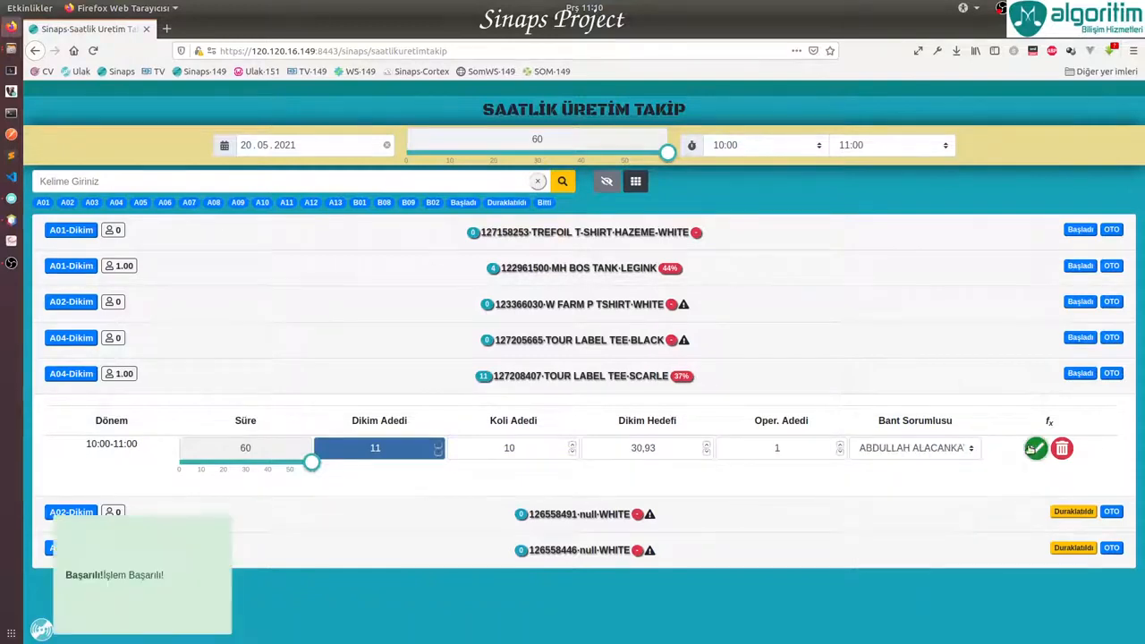
Save the TOUR LABEL TEE-BLACK hourly record with Oper. Adedi 10, Dikim Adedi 300, Koli Adedi 295 and a selected Bant Sorumlusu
{"action": "left_click", "coordinate": [750, 345]}
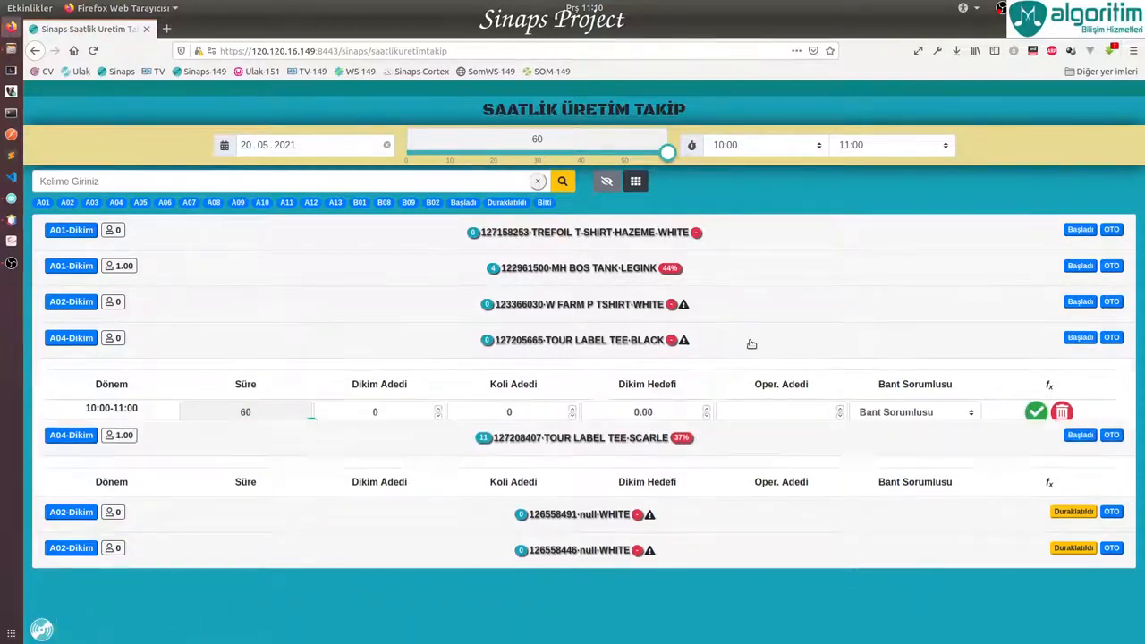
{"action": "left_click", "coordinate": [774, 413]}
{"action": "left_click", "coordinate": [380, 412]}
{"action": "type", "text": "300"}
{"action": "left_click", "coordinate": [511, 413]}
{"action": "left_click", "coordinate": [914, 413]}
{"action": "left_click", "coordinate": [894, 452]}
{"action": "left_click", "coordinate": [1036, 412]}
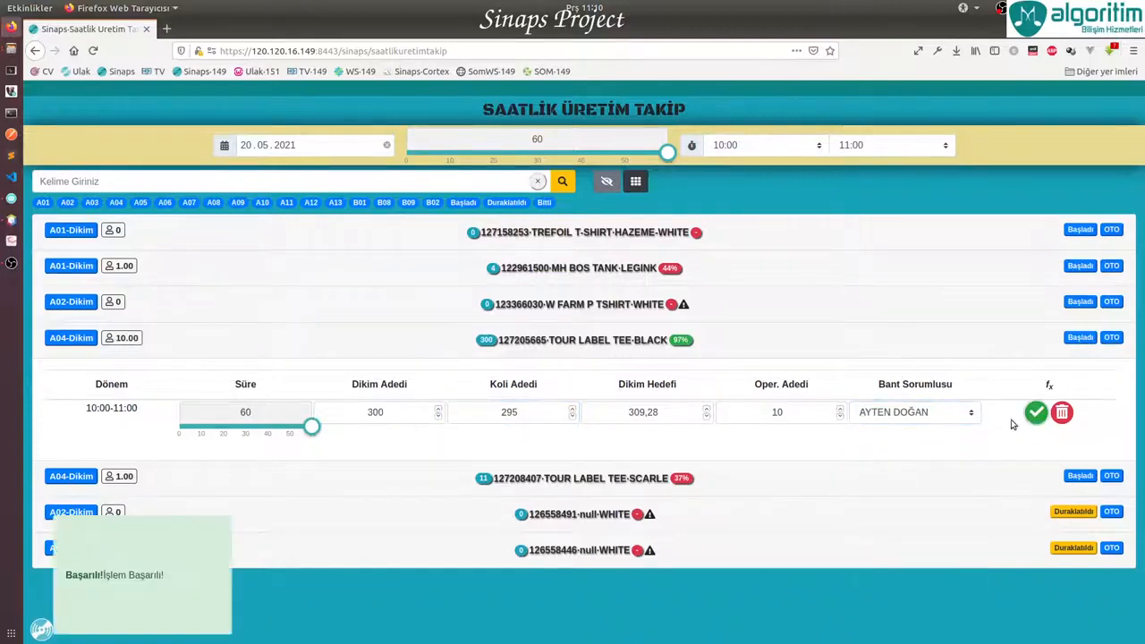
Switch to the grid view and back to the list, and expand the W FARM P TSHIRT-WHITE order
{"action": "left_click", "coordinate": [635, 182]}
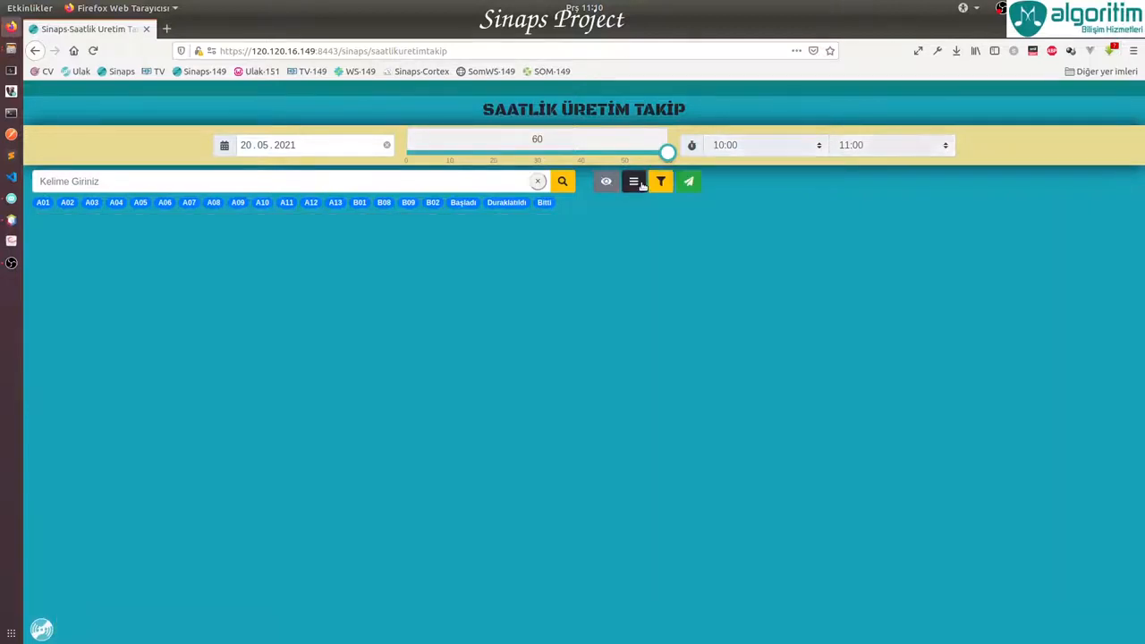
{"action": "left_click", "coordinate": [636, 183]}
{"action": "left_click", "coordinate": [693, 310]}
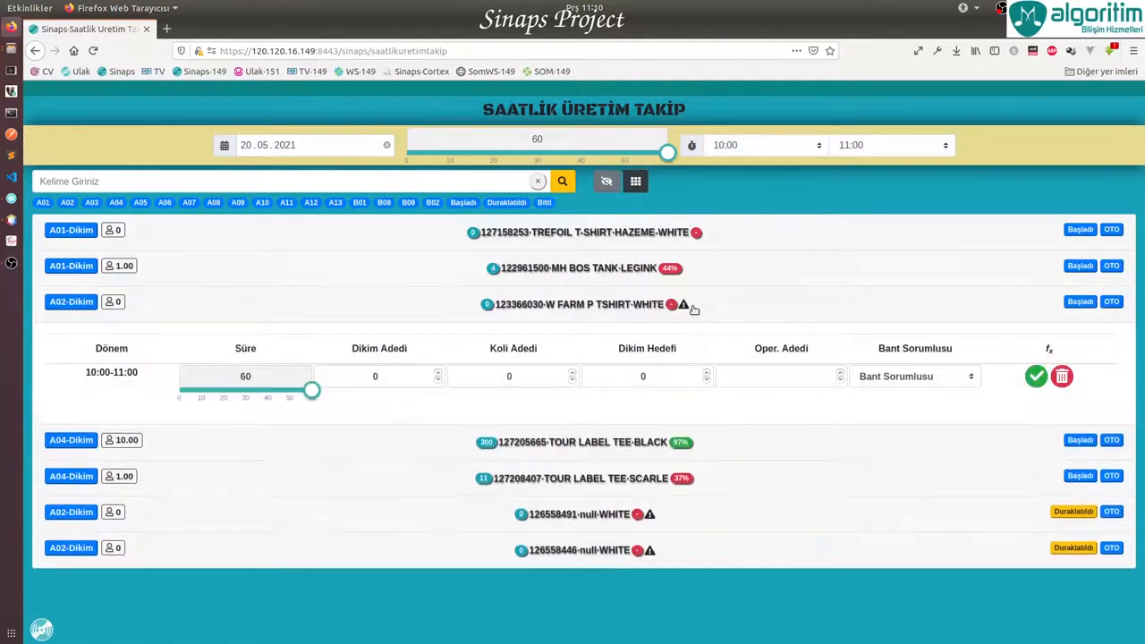
Delete the 10:00–11:00 entries of the W FARM P TSHIRT-WHITE order and the two paused null-WHITE orders on line A02
{"action": "left_click", "coordinate": [1061, 378]}
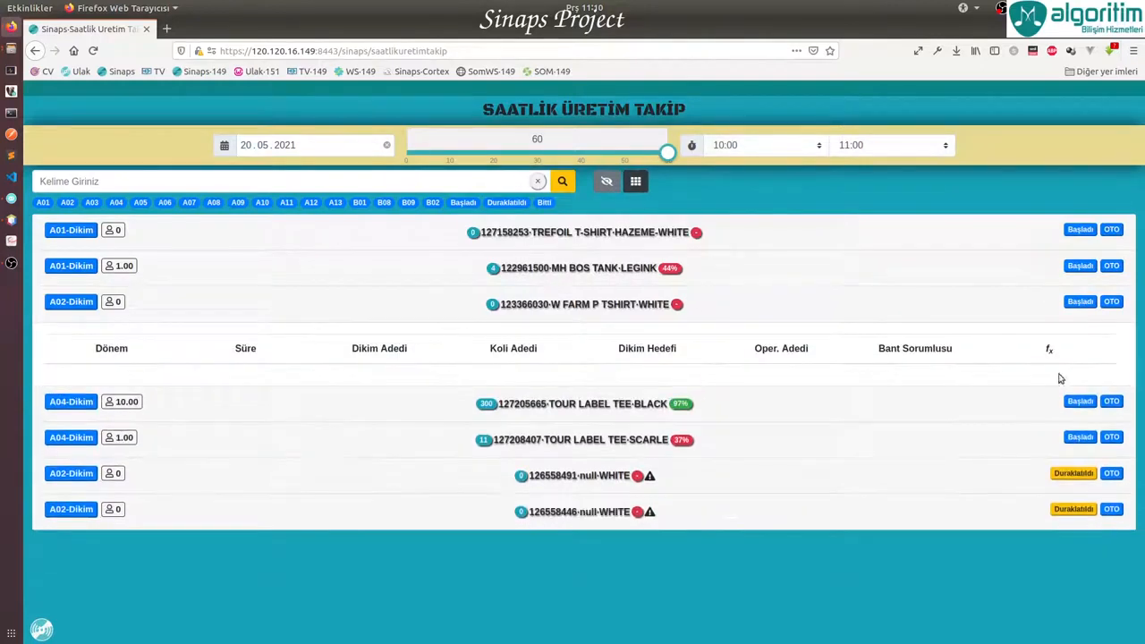
{"action": "left_click", "coordinate": [740, 483]}
{"action": "left_click", "coordinate": [1060, 490]}
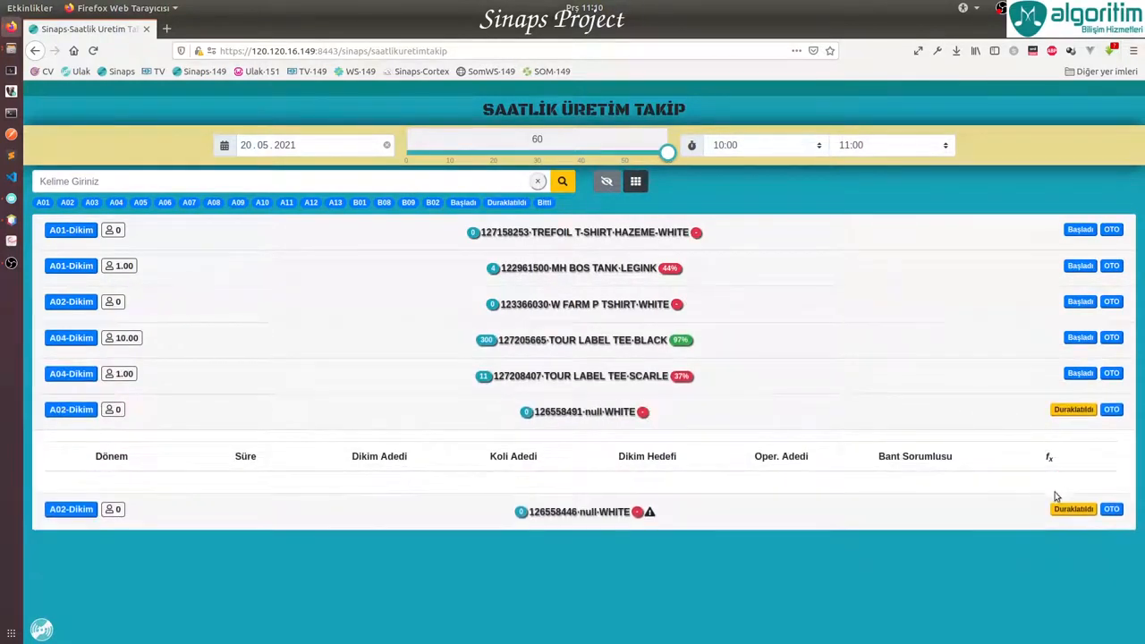
{"action": "left_click", "coordinate": [1003, 518]}
{"action": "left_click", "coordinate": [1062, 519]}
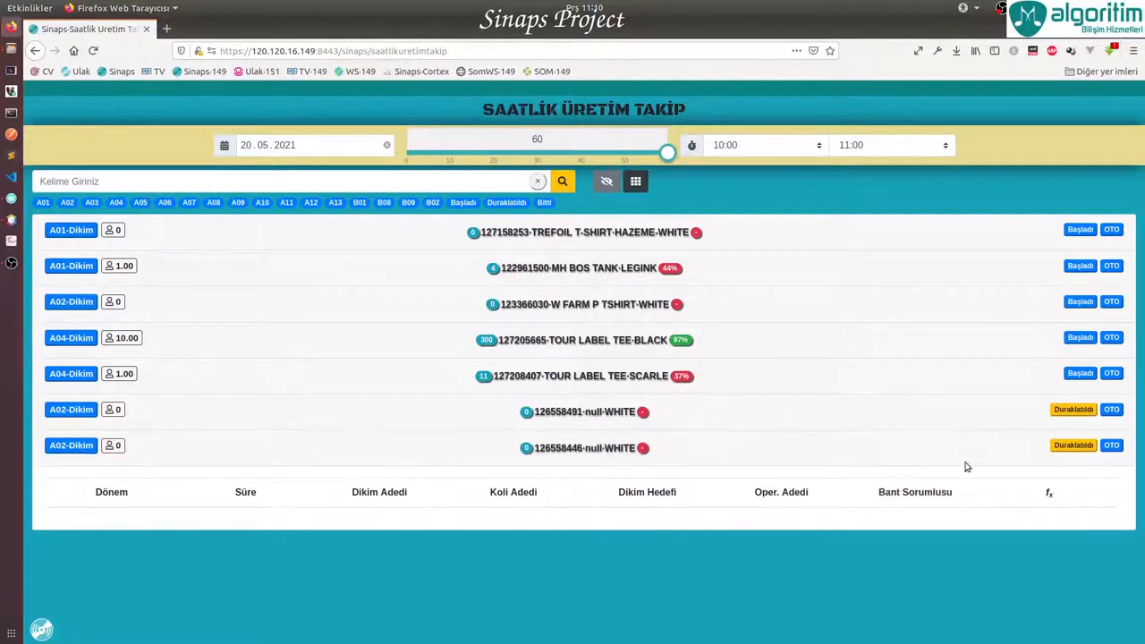
Review the Dikim Özet and Koli Özet summaries in the grid view, filter out orders without production, and send the report by e-mail
{"action": "left_click", "coordinate": [635, 182]}
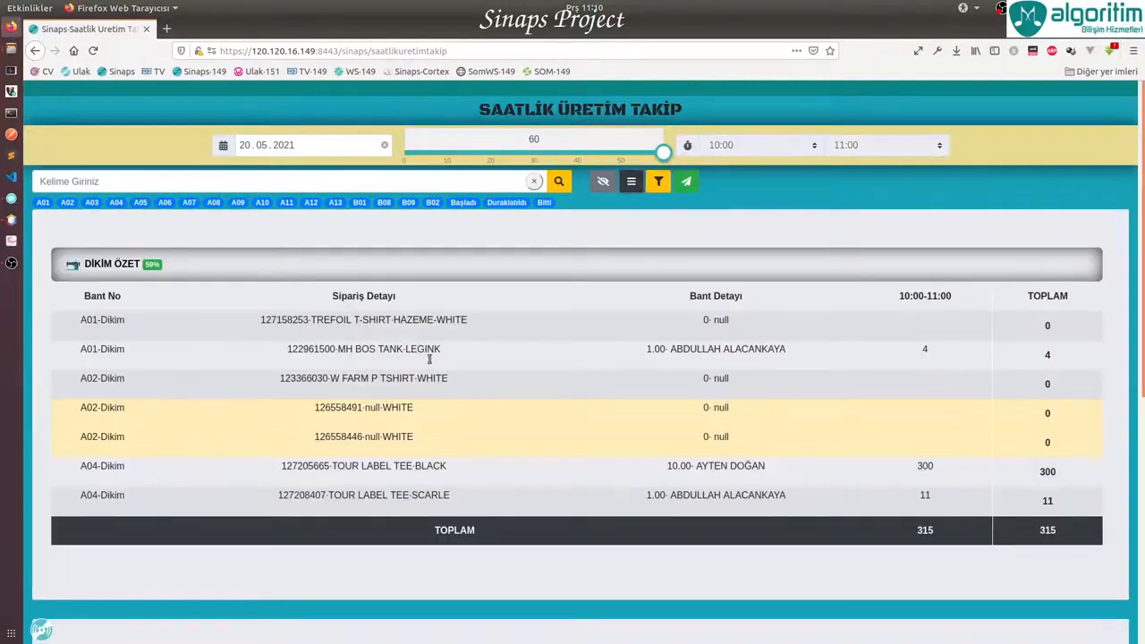
{"action": "scroll", "coordinate": [524, 475], "scroll_direction": "down", "scroll_amount": 5}
{"action": "scroll", "coordinate": [560, 432], "scroll_direction": "up", "scroll_amount": 2}
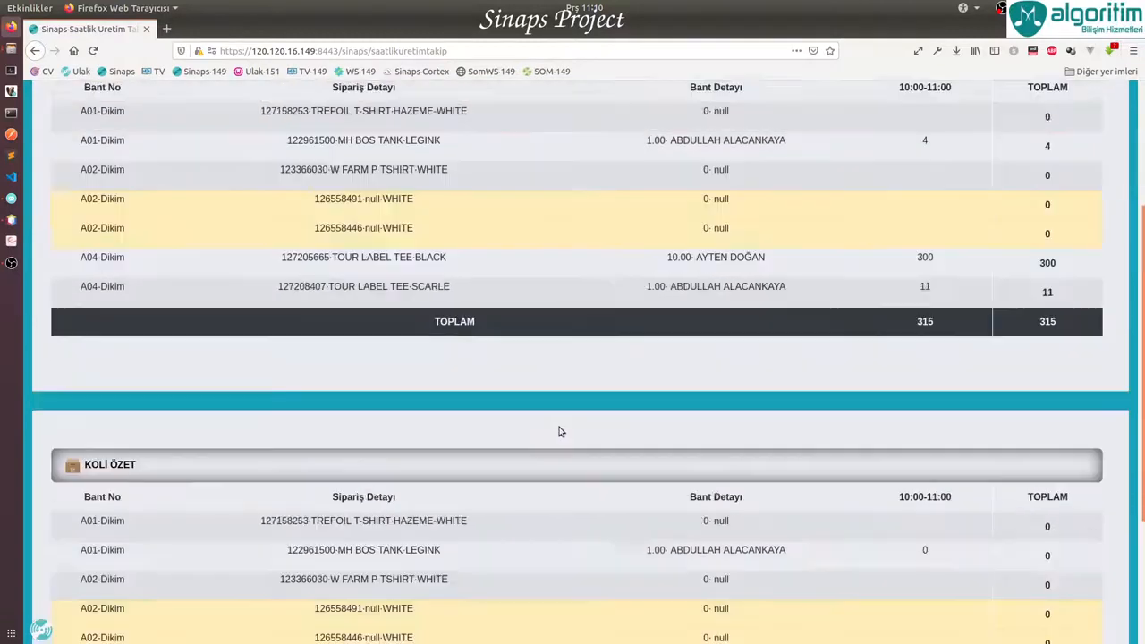
{"action": "scroll", "coordinate": [560, 432], "scroll_direction": "up", "scroll_amount": 4}
{"action": "left_click", "coordinate": [690, 183]}
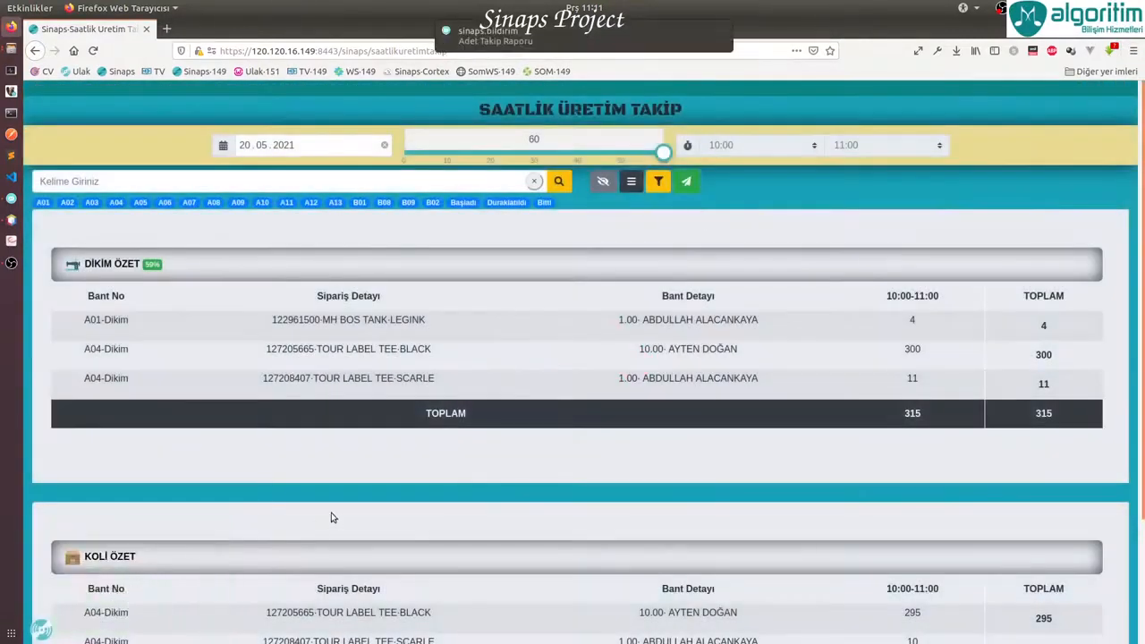
Switch to Mailspring, open the new Adet Takip Raporu message, and read through to its attachments
{"action": "left_click", "coordinate": [13, 198]}
{"action": "left_click", "coordinate": [234, 95]}
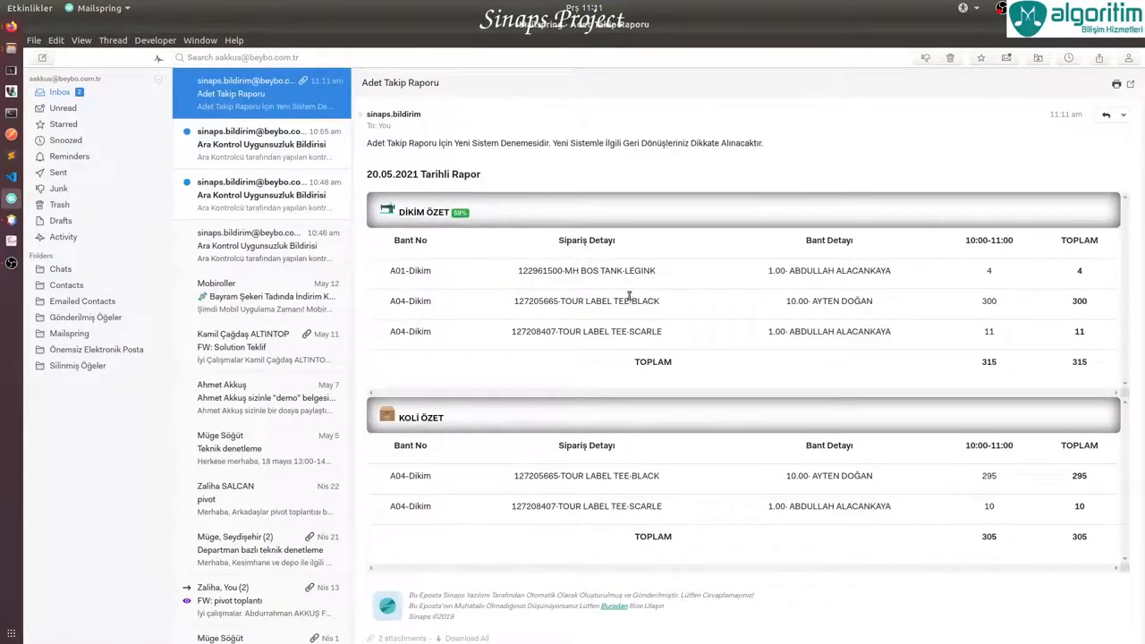
{"action": "scroll", "coordinate": [489, 323], "scroll_direction": "down", "scroll_amount": 3}
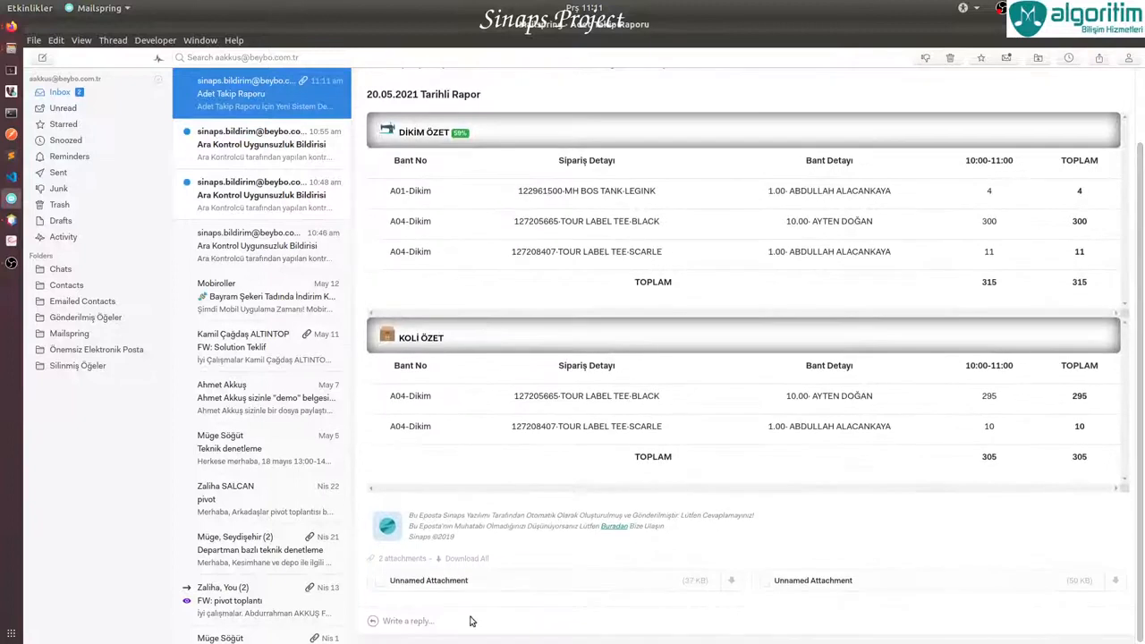
Open the first report attachment in Firefox, review its pages, close it, and return to the message
{"action": "double_click", "coordinate": [444, 583]}
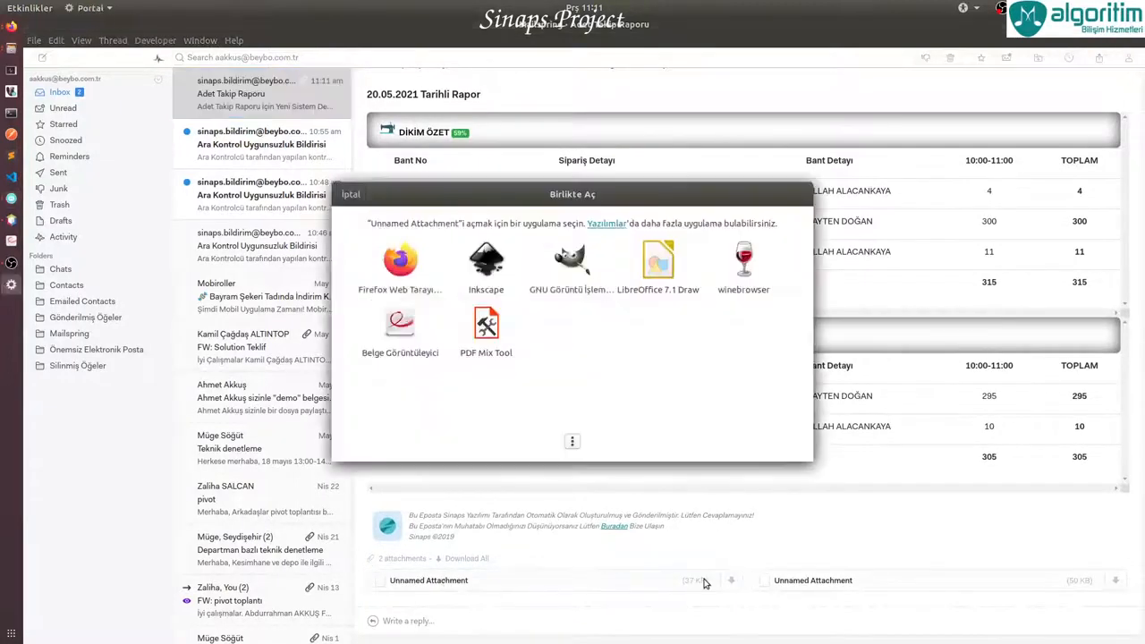
{"action": "double_click", "coordinate": [394, 255]}
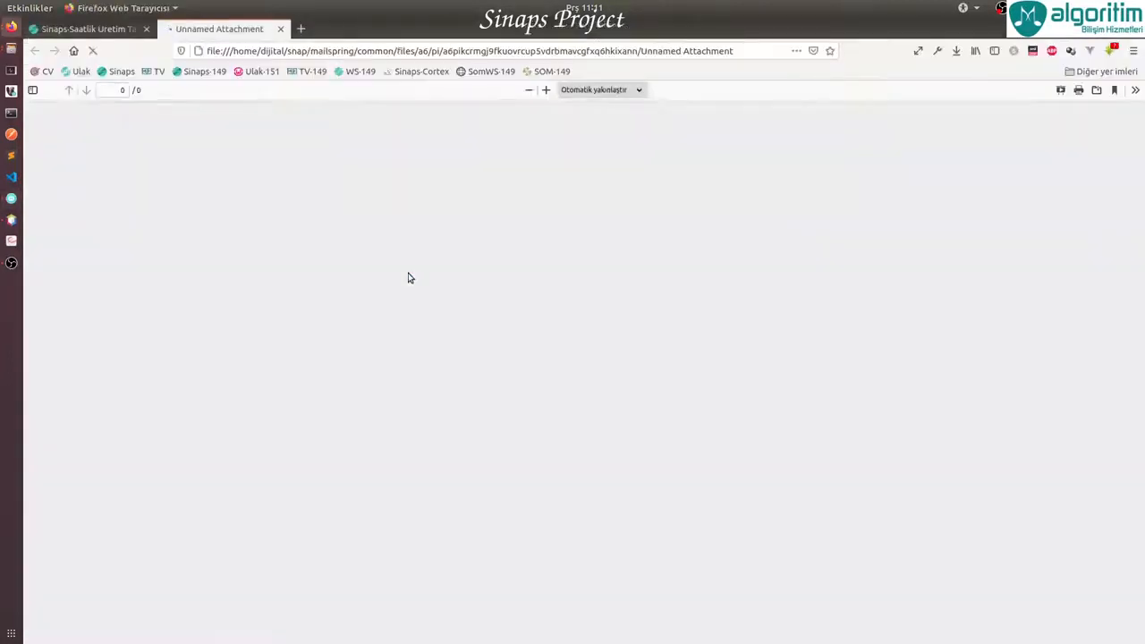
{"action": "scroll", "coordinate": [414, 260], "scroll_direction": "down", "scroll_amount": 5}
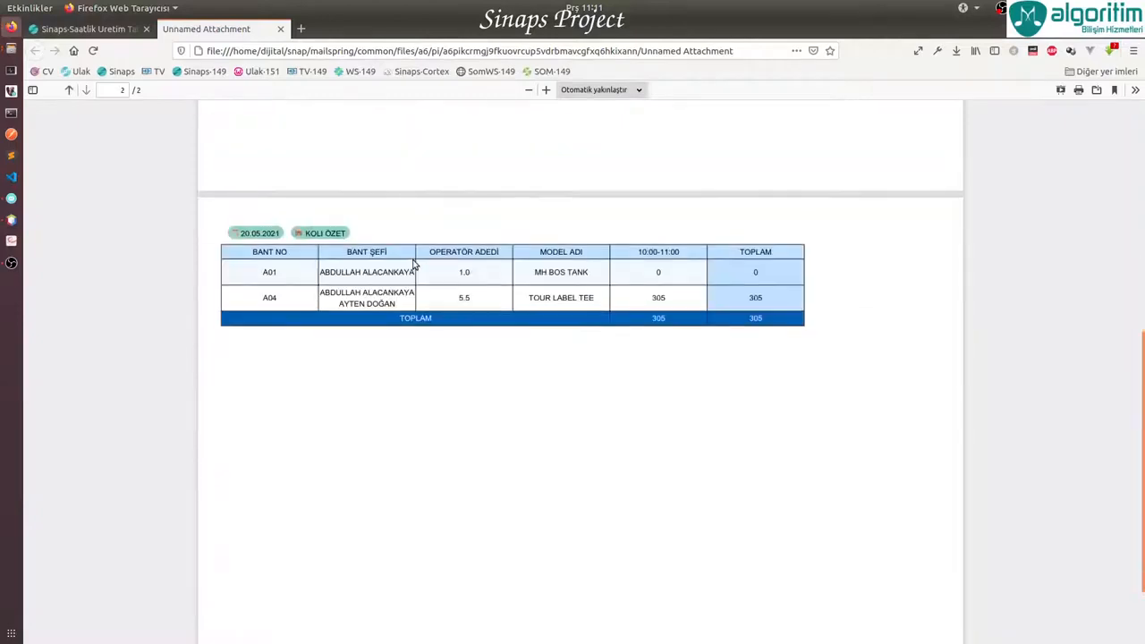
{"action": "left_click", "coordinate": [279, 30]}
{"action": "key", "text": "alt+Tab"}
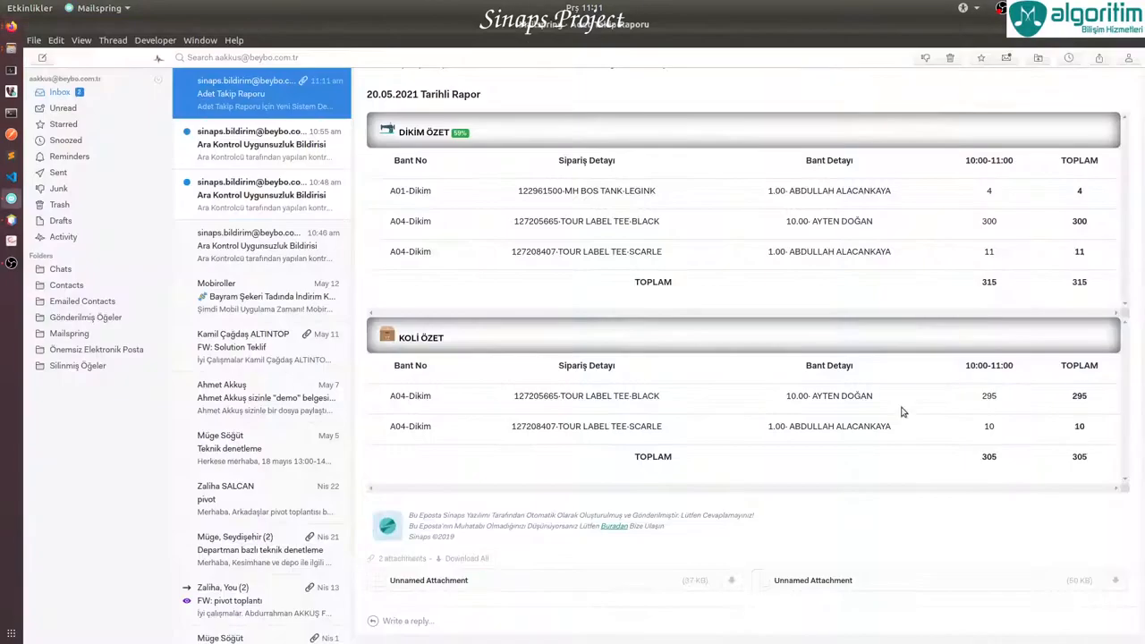
Open the second report attachment in Firefox, review its Dikim Özet and Koli Özet tables, and close it
{"action": "left_click", "coordinate": [548, 44]}
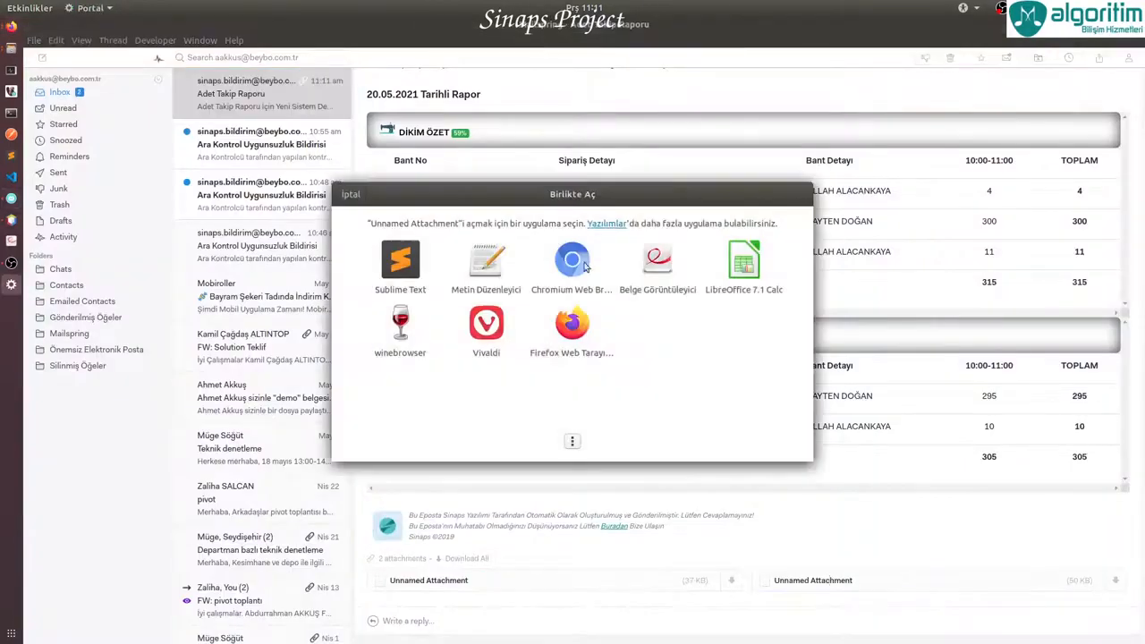
{"action": "left_click", "coordinate": [573, 326]}
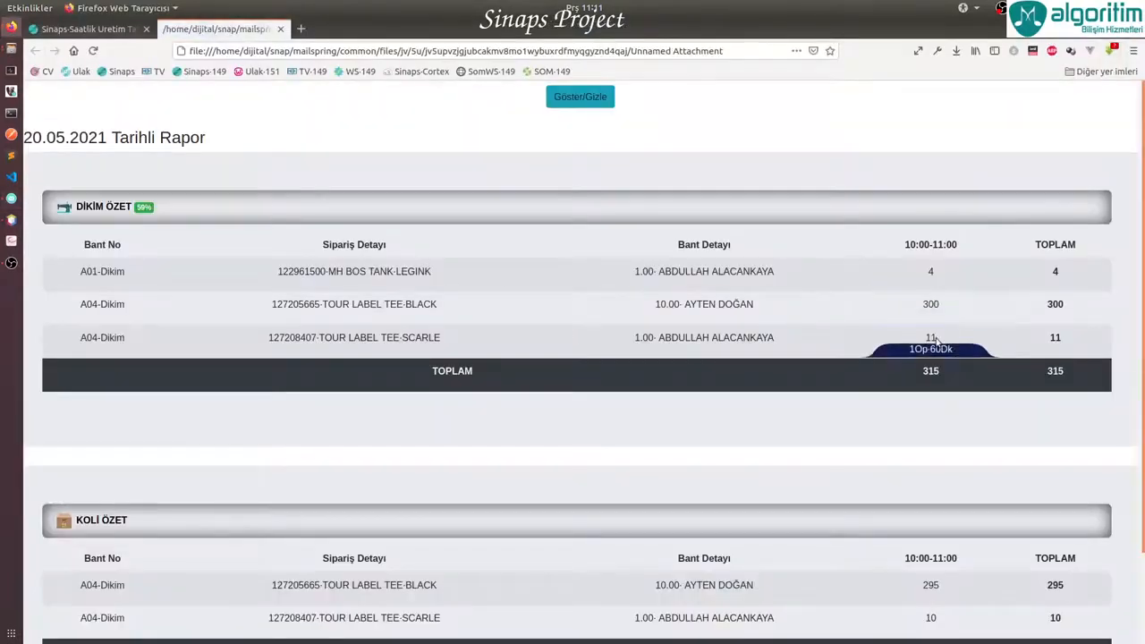
{"action": "scroll", "coordinate": [935, 340], "scroll_direction": "down", "scroll_amount": 2}
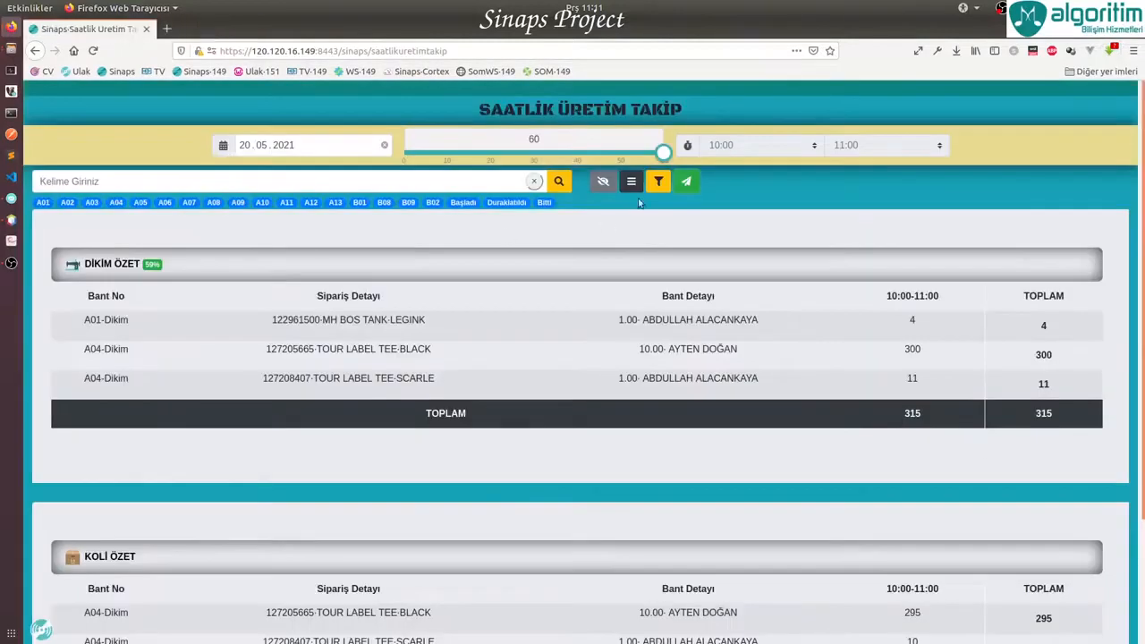
Return to the order list, set Süre to 27 for the TOUR LABEL TEE-SCARLE 10:00–11:00 record, and save it
{"action": "left_click", "coordinate": [633, 182]}
{"action": "left_click", "coordinate": [582, 377]}
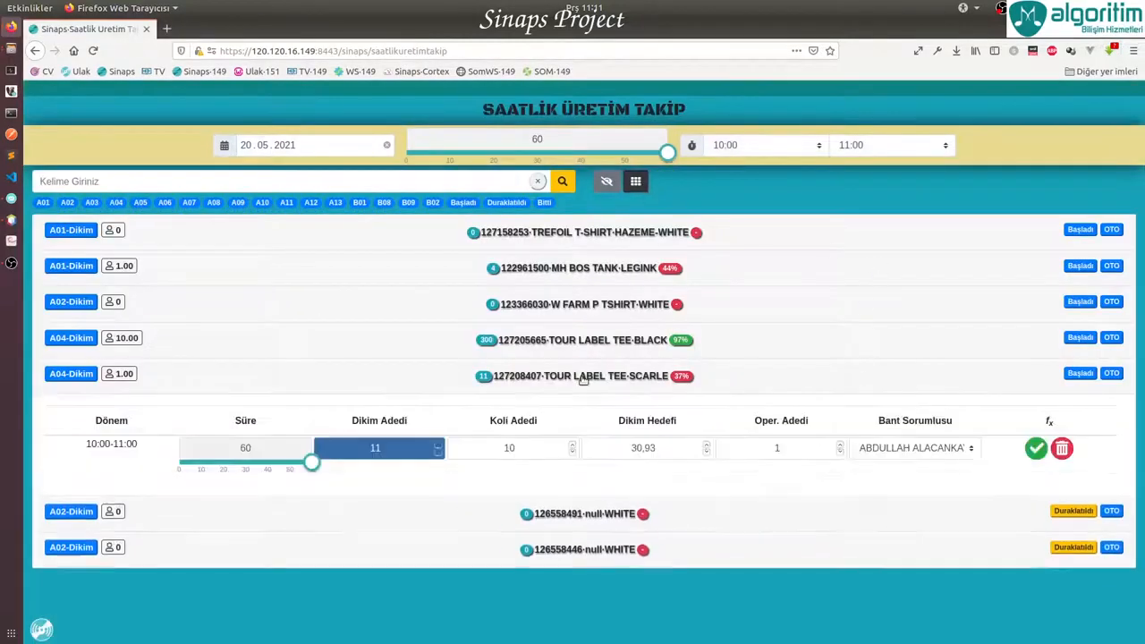
{"action": "left_click_drag", "start_coordinate": [313, 462], "coordinate": [238, 467]}
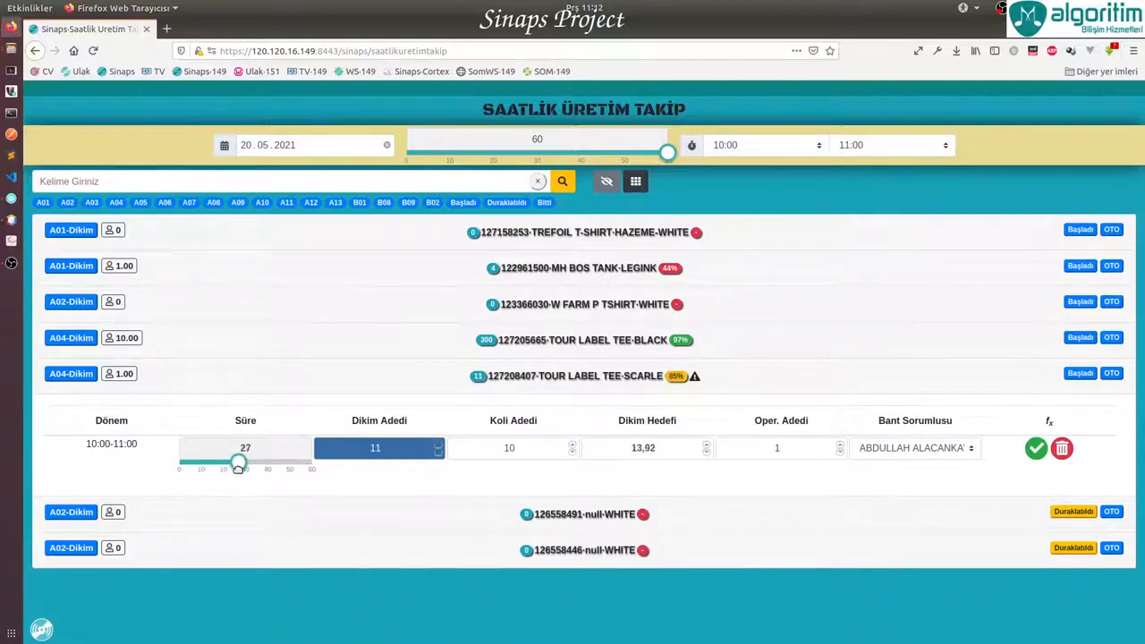
{"action": "left_click", "coordinate": [1035, 448]}
Check the TOUR LABEL TEE-SCARLE duration in the summary grid, filter to orders with production, and return to the list
{"action": "left_click", "coordinate": [635, 181]}
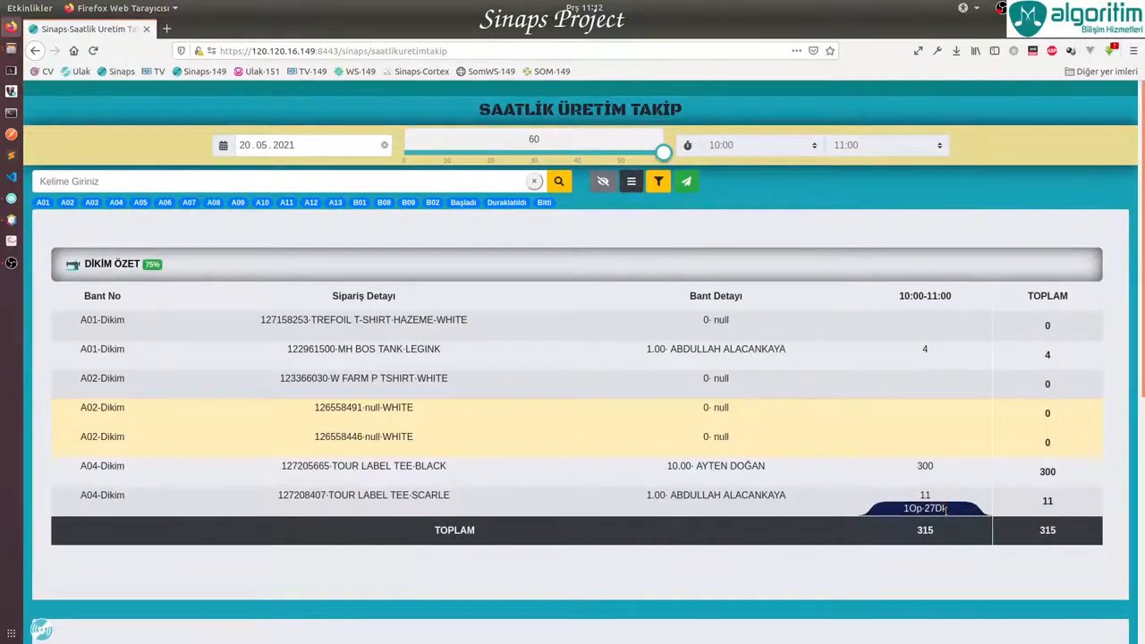
{"action": "left_click", "coordinate": [658, 180]}
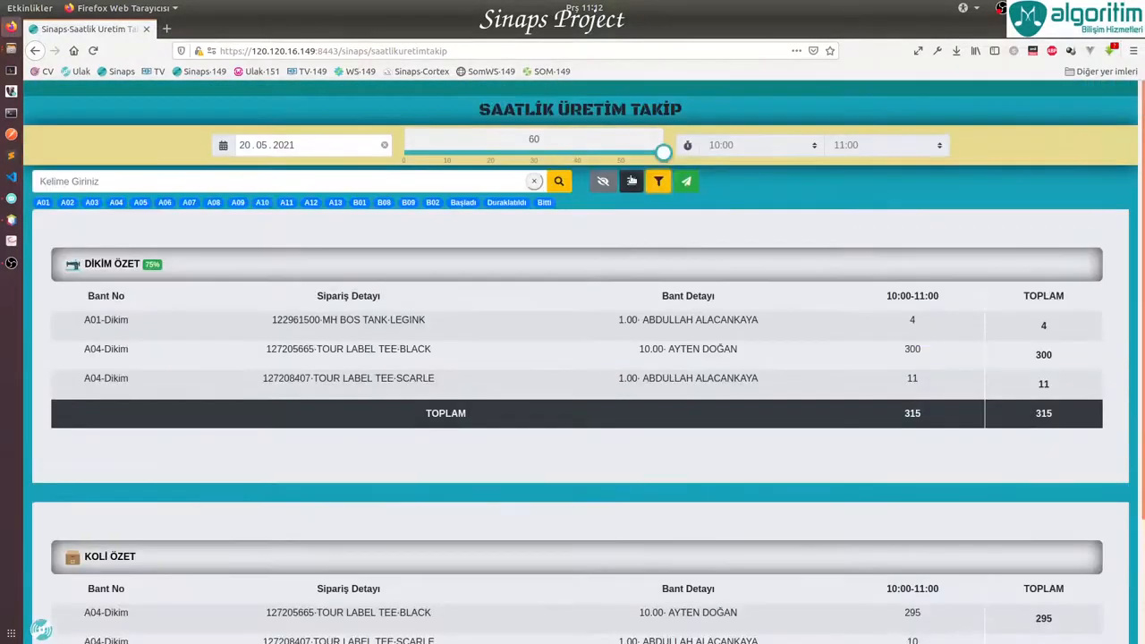
{"action": "left_click", "coordinate": [631, 180]}
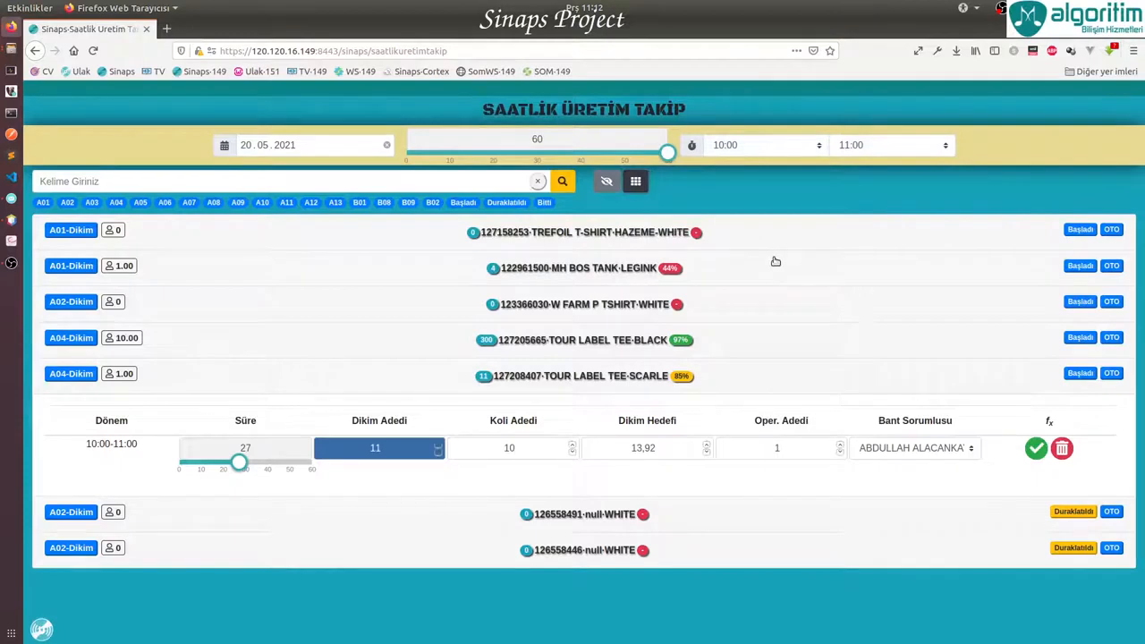
Change the status of line A01's TREFOIL T-SHIRT-HAZEME-WHITE order to Duraklatıldı and finally to Bitti, confirming each change
{"action": "left_click", "coordinate": [1081, 230]}
{"action": "left_click", "coordinate": [669, 322]}
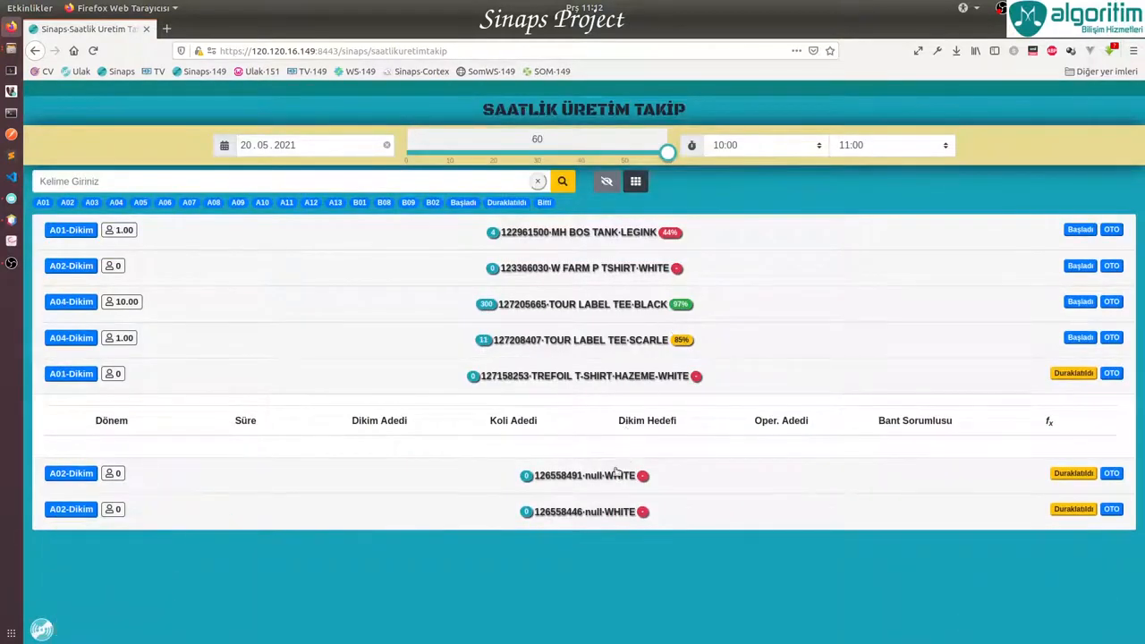
{"action": "left_click", "coordinate": [1081, 376]}
{"action": "left_click", "coordinate": [662, 320]}
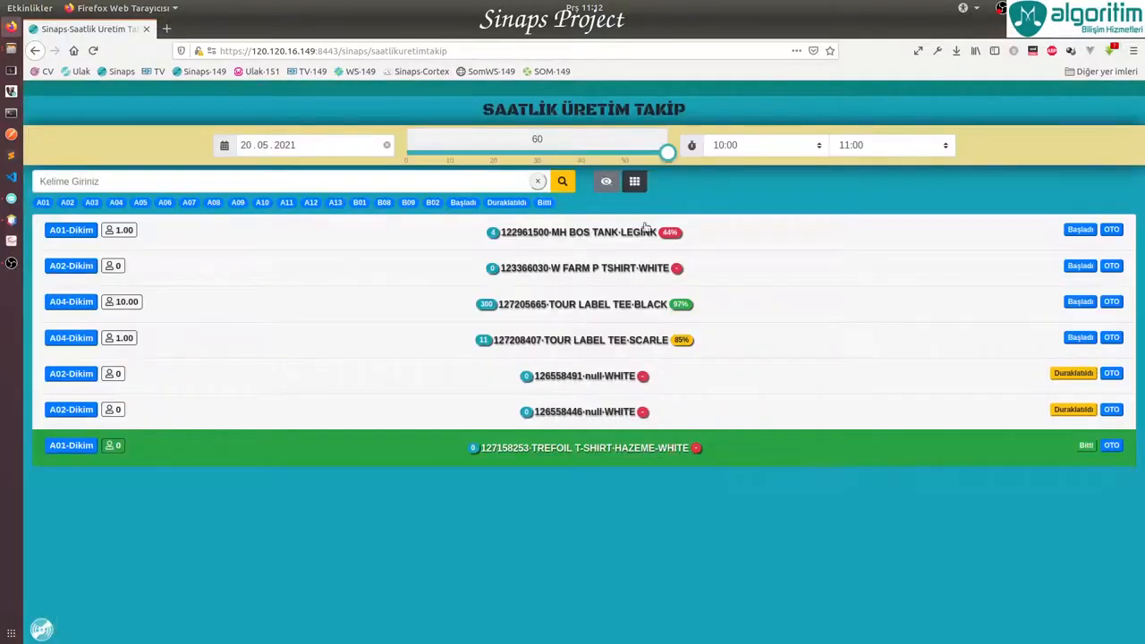
Examine the finished TREFOIL T-SHIRT-HAZEME-WHITE row in the summary grid and return to the list
{"action": "left_click", "coordinate": [634, 181]}
{"action": "left_click_drag", "start_coordinate": [268, 349], "coordinate": [889, 357]}
{"action": "left_click", "coordinate": [889, 362]}
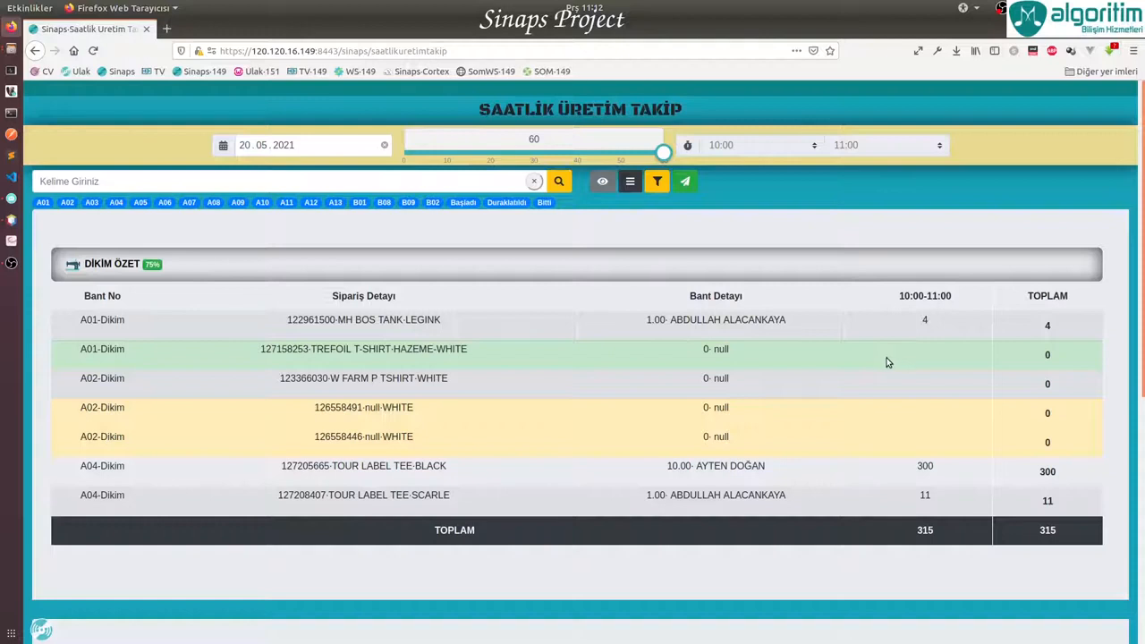
{"action": "left_click", "coordinate": [630, 181]}
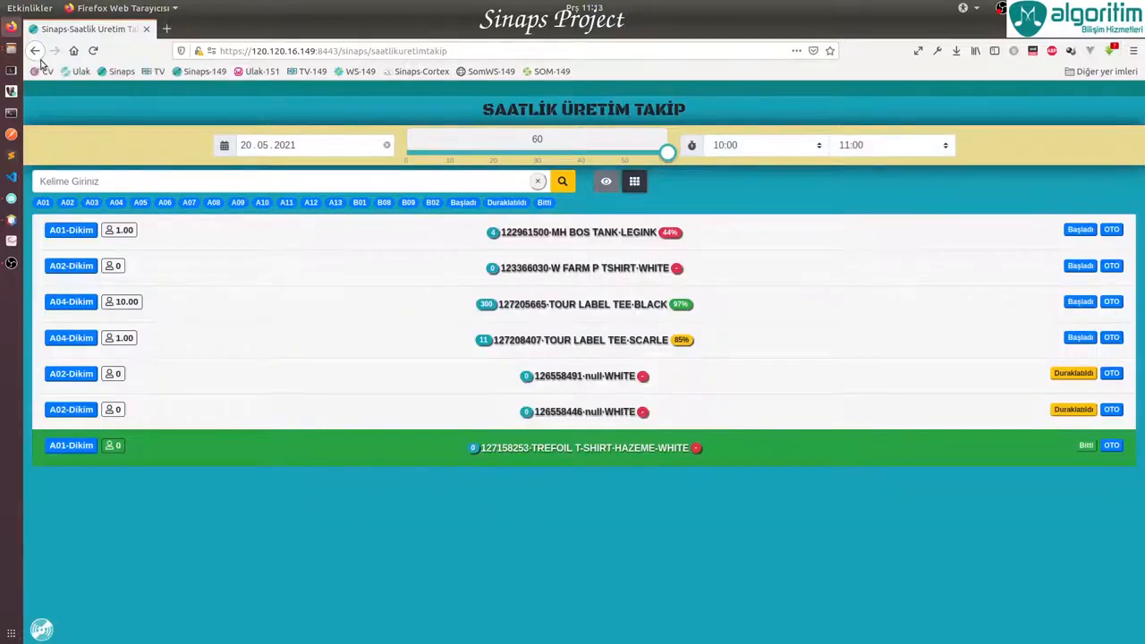
Set the period from 09:00 to 11:00 and inspect the hourly entries of TOUR LABEL TEE-BLACK and TOUR LABEL TEE-SCARLE
{"action": "left_click", "coordinate": [761, 144]}
{"action": "left_click", "coordinate": [761, 207]}
{"action": "left_click", "coordinate": [886, 145]}
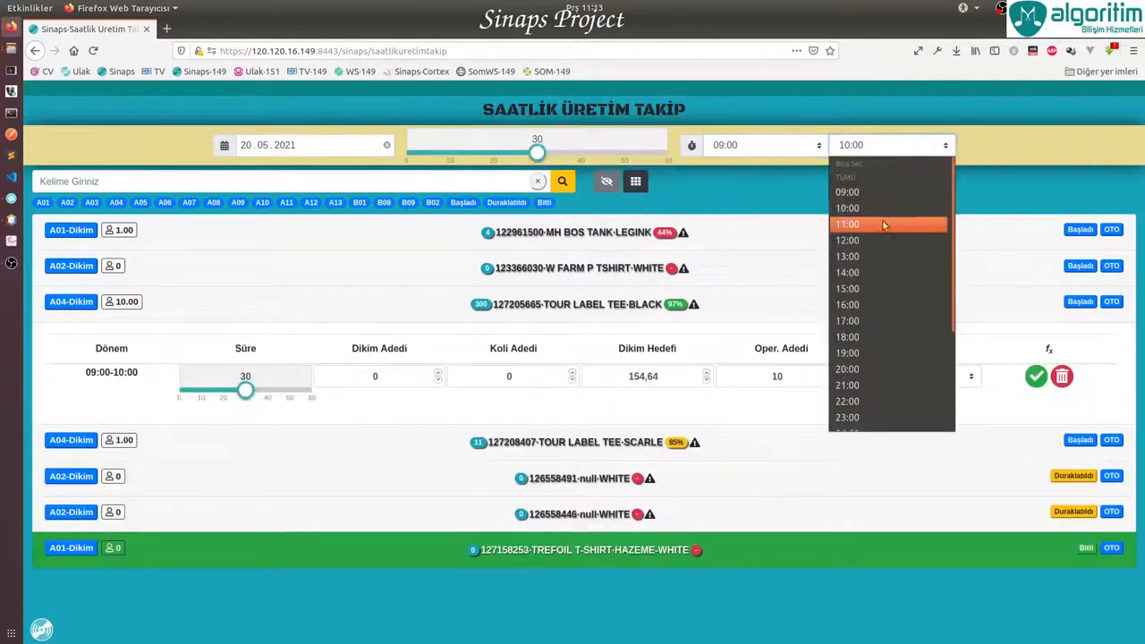
{"action": "left_click", "coordinate": [889, 227]}
{"action": "left_click_drag", "start_coordinate": [370, 403], "coordinate": [395, 404]}
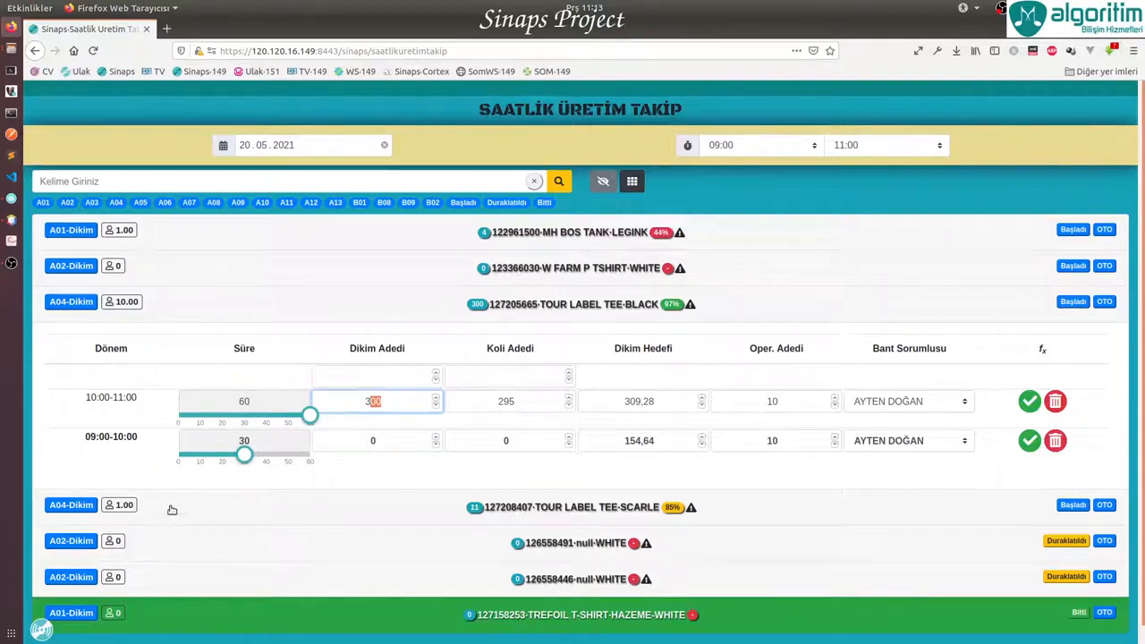
{"action": "left_click", "coordinate": [213, 519]}
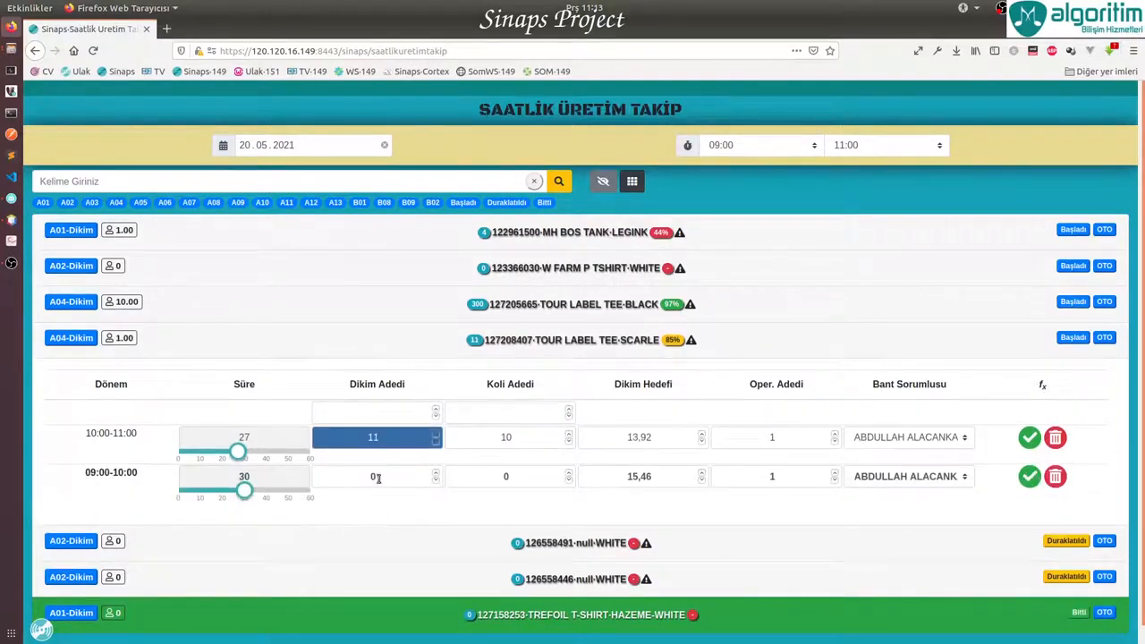
Expand line A02's first paused null-WHITE order and distribute a total Dikim Adedi of 300 and Koli Adedi of 295 across both hours
{"action": "left_click", "coordinate": [556, 542]}
{"action": "left_click", "coordinate": [390, 447]}
{"action": "type", "text": "300"}
{"action": "key", "text": "Tab"}
{"action": "type", "text": "295"}
{"action": "key", "text": "Tab"}
{"action": "left_click", "coordinate": [568, 483]}
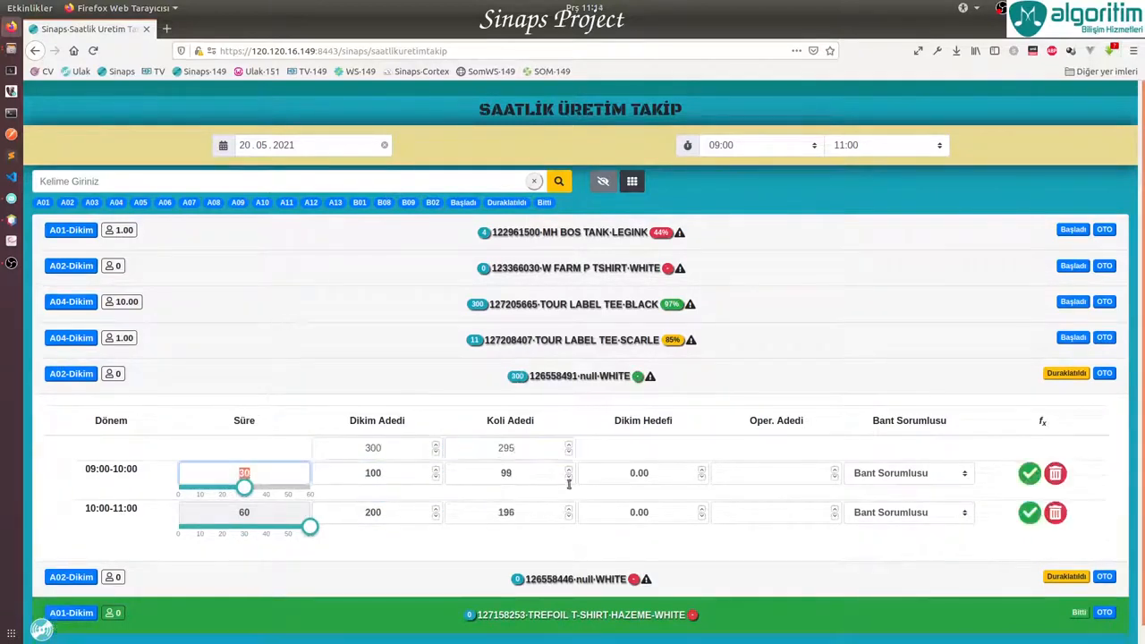
Choose the Bant Sorumlusu for both the 09:00–10:00 and 10:00–11:00 entries of the null-WHITE order
{"action": "left_click", "coordinate": [909, 473]}
{"action": "left_click", "coordinate": [894, 498]}
{"action": "left_click", "coordinate": [905, 516]}
{"action": "left_click", "coordinate": [906, 347]}
Set Oper. Adedi to 15 for 09:00–10:00 and 13 for 10:00–11:00 on the null-WHITE order, and save both records
{"action": "left_click", "coordinate": [788, 472]}
{"action": "type", "text": "5"}
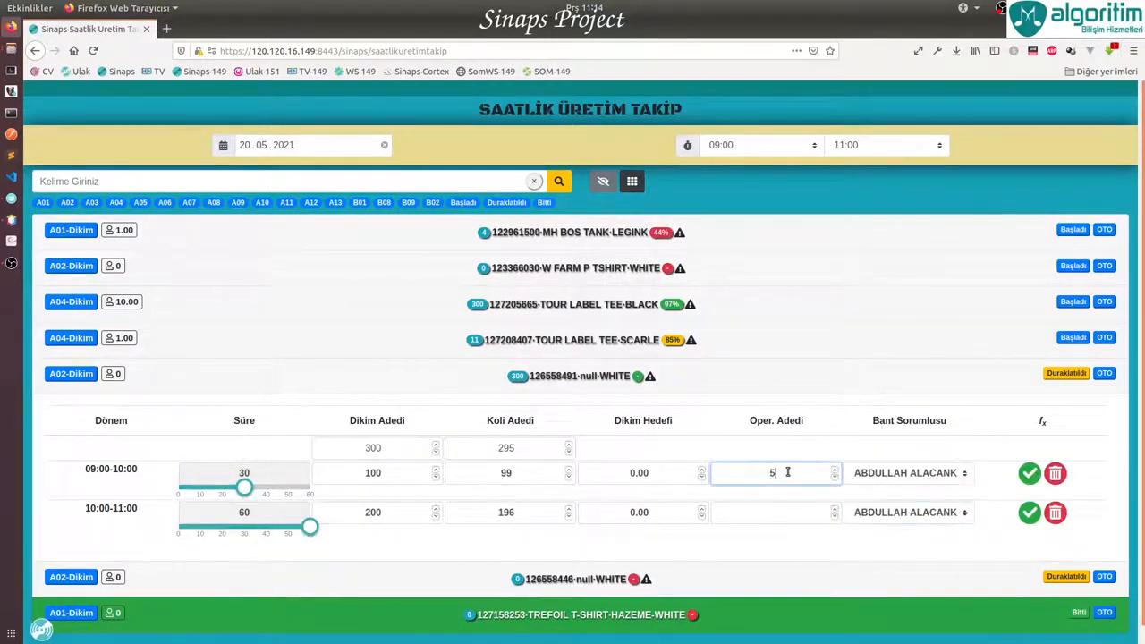
{"action": "key", "text": "Tab"}
{"action": "left_click", "coordinate": [789, 474]}
{"action": "key", "text": "BackSpace"}
{"action": "type", "text": "15"}
{"action": "left_click", "coordinate": [788, 507]}
{"action": "type", "text": "13"}
{"action": "double_click", "coordinate": [788, 475]}
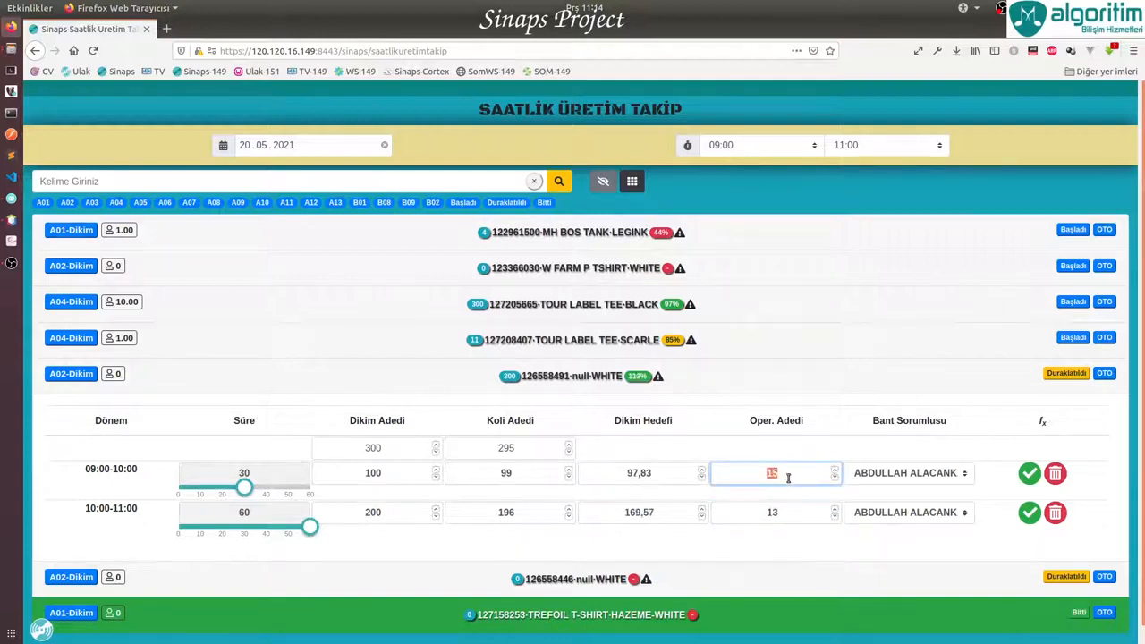
{"action": "left_click", "coordinate": [1030, 475]}
{"action": "left_click", "coordinate": [1034, 514]}
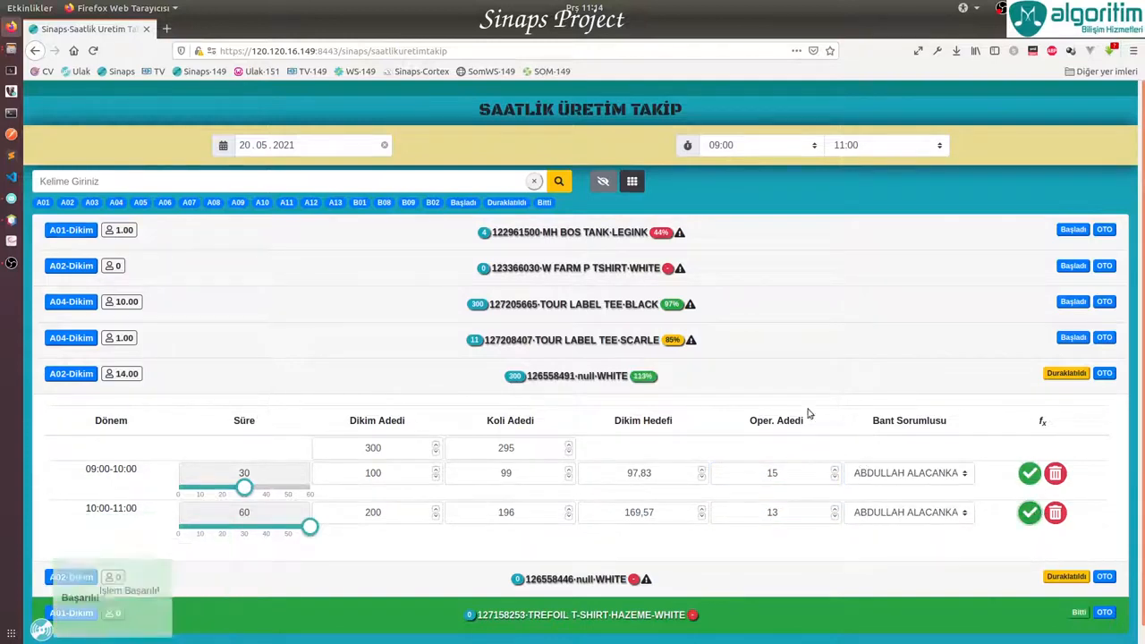
Set the period to TÜMÜ and examine the Dikim Özet and Koli Özet summaries filtered to orders with production
{"action": "left_click", "coordinate": [632, 182]}
{"action": "left_click", "coordinate": [636, 182]}
{"action": "left_click", "coordinate": [716, 146]}
{"action": "left_click", "coordinate": [717, 173]}
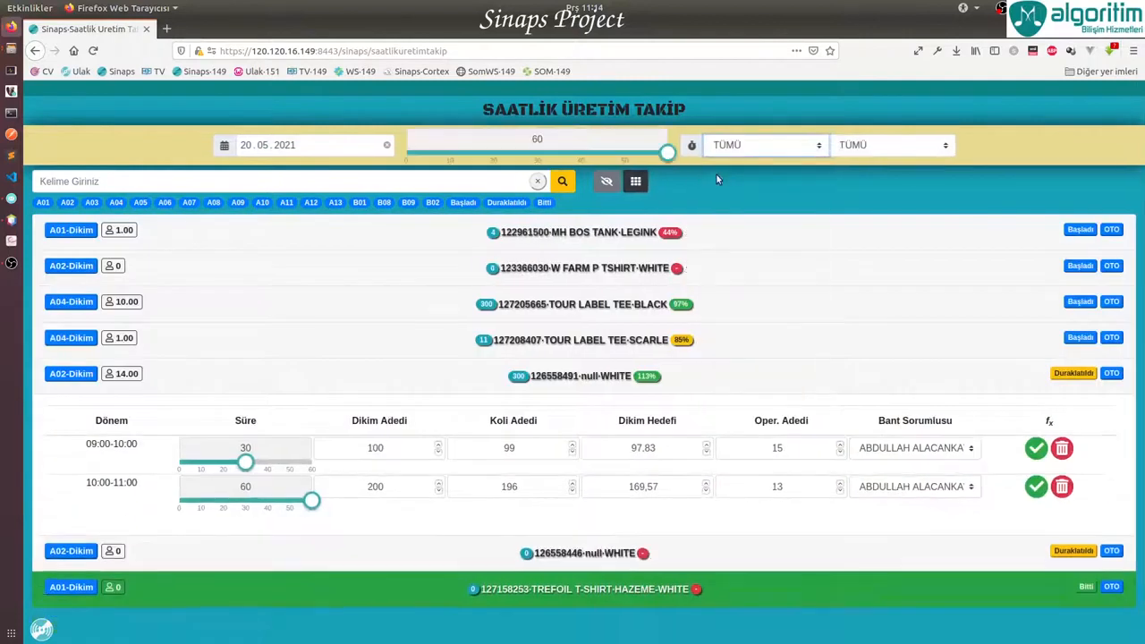
{"action": "left_click", "coordinate": [636, 183]}
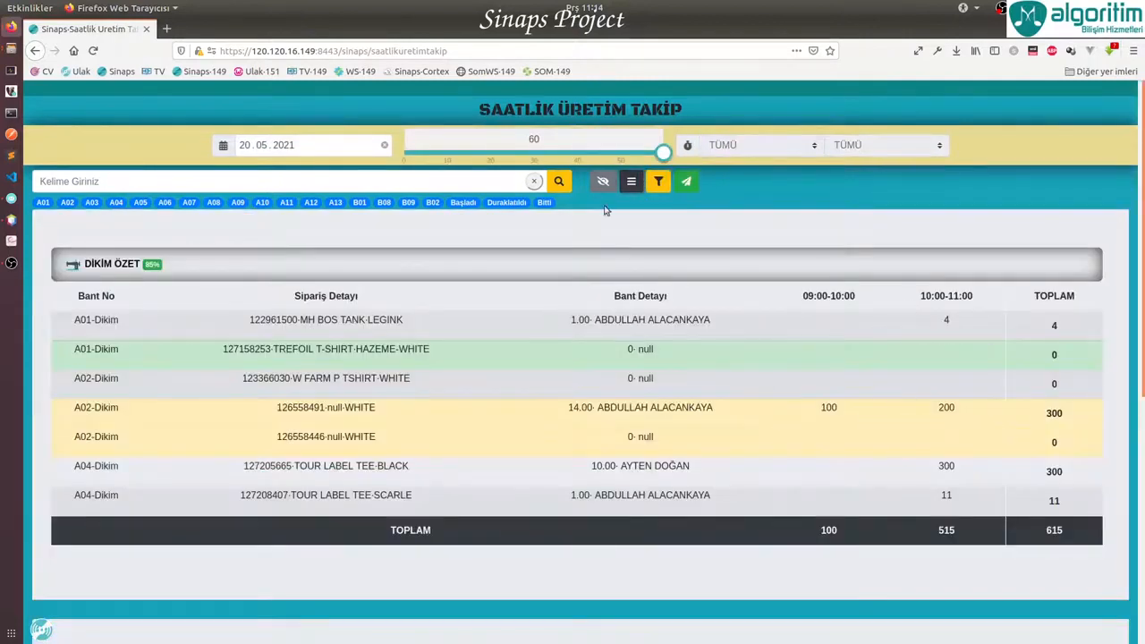
{"action": "left_click", "coordinate": [659, 182]}
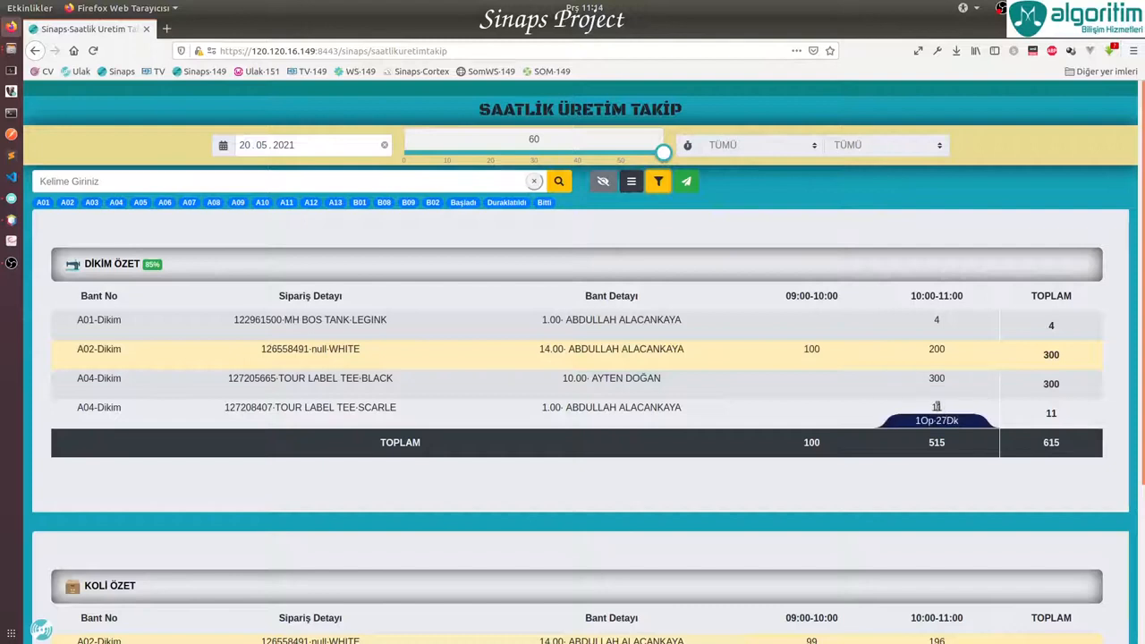
{"action": "scroll", "coordinate": [822, 363], "scroll_direction": "down", "scroll_amount": 3}
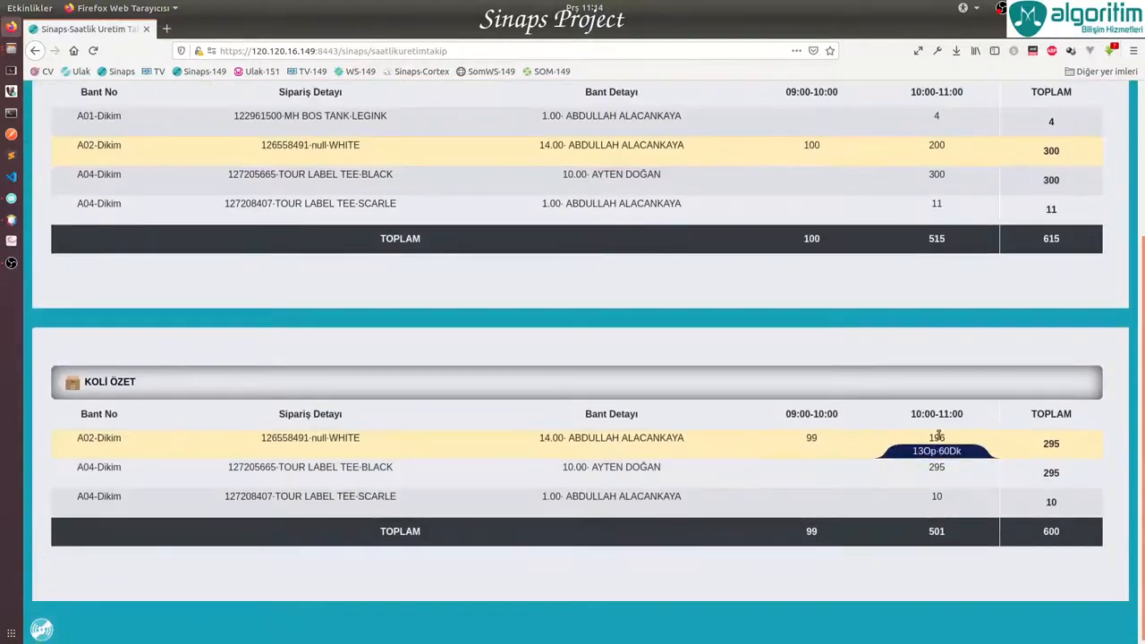
Open the Etüt module under Dikimhane and select Görev 6648
{"action": "scroll", "coordinate": [439, 370], "scroll_direction": "up", "scroll_amount": 3}
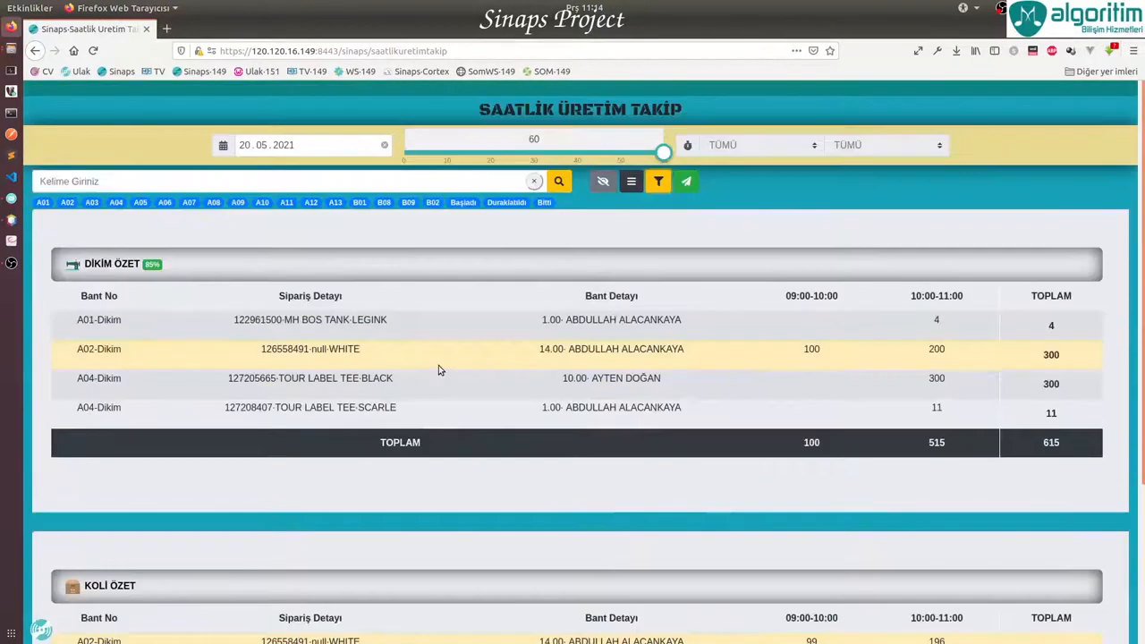
{"action": "left_click", "coordinate": [33, 50]}
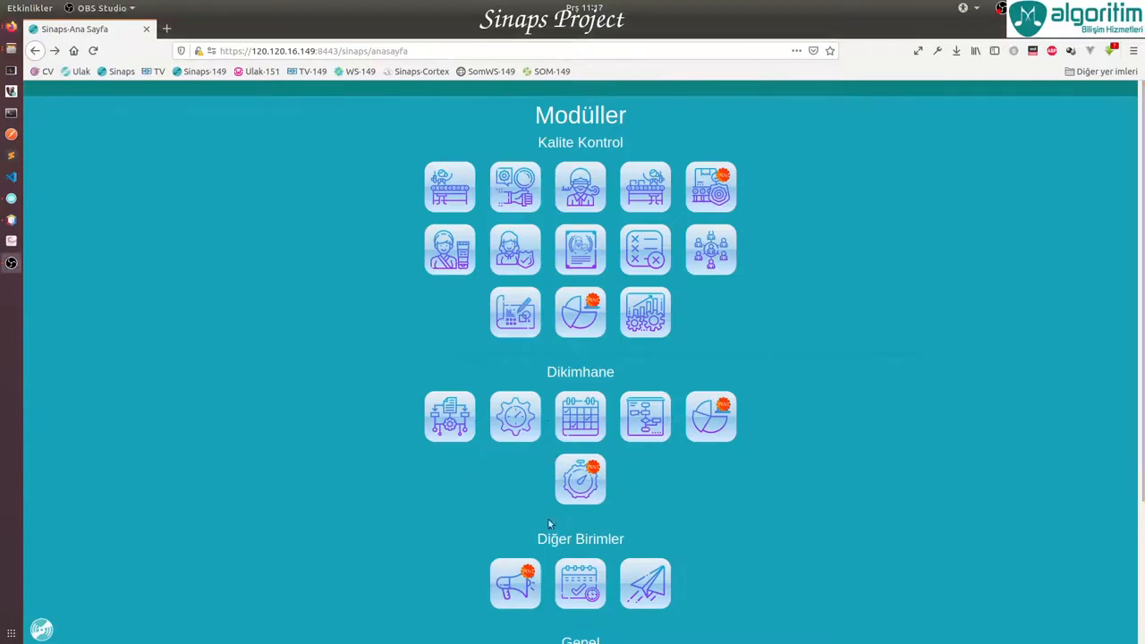
{"action": "left_click", "coordinate": [579, 480]}
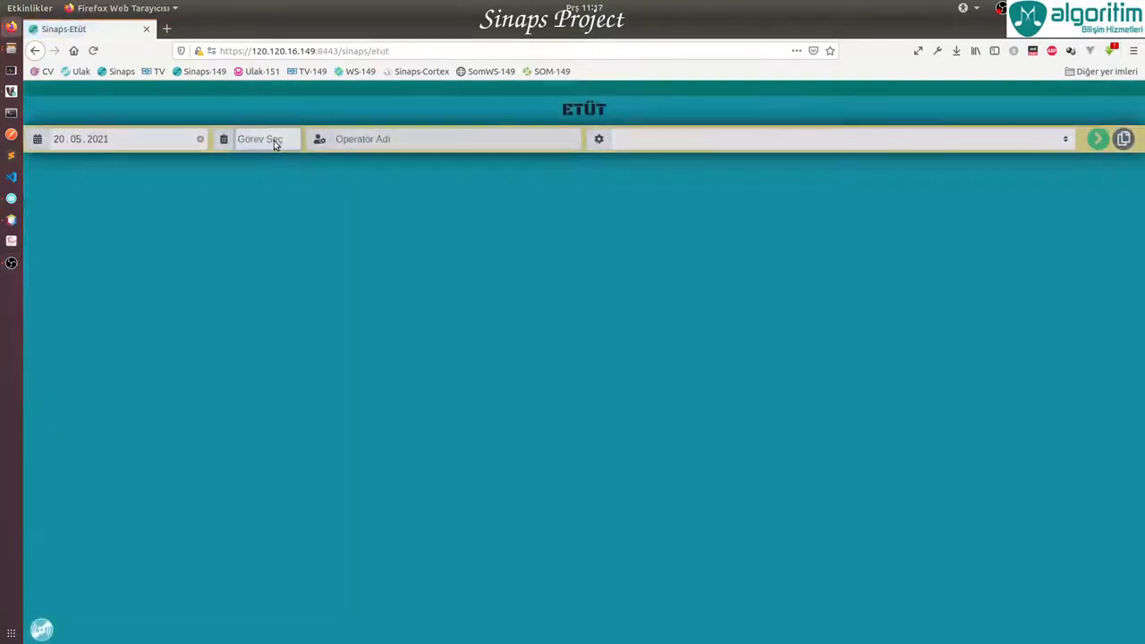
{"action": "left_click", "coordinate": [275, 139]}
{"action": "left_click", "coordinate": [564, 250]}
{"action": "left_click", "coordinate": [467, 146]}
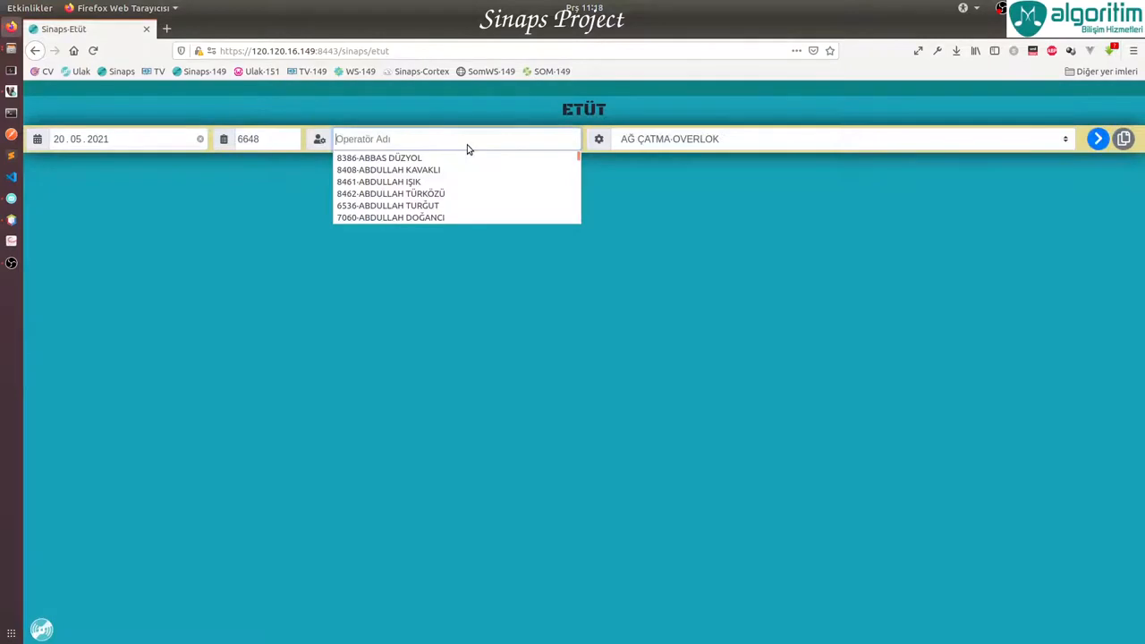
{"action": "type", "text": "abdur"}
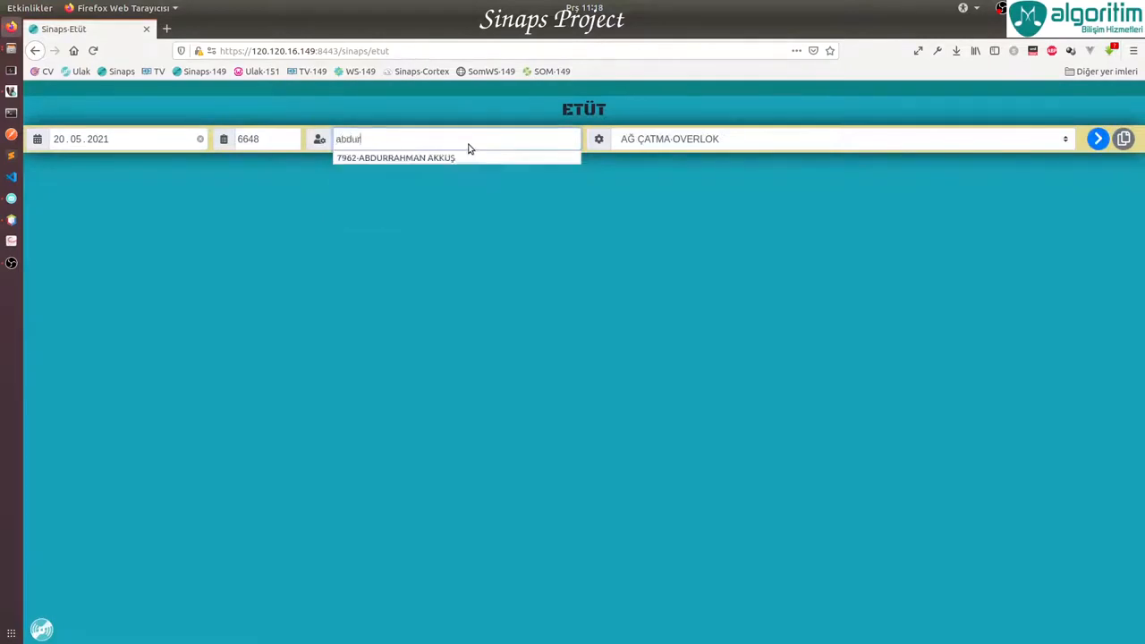
{"action": "key", "text": "Down"}
{"action": "key", "text": "Return"}
Choose the operator for the time study, set the operation to AĞ ÇATMA-OVERLOK, and add the record
{"action": "triple_click", "coordinate": [469, 144]}
{"action": "type", "text": "ahmet"}
{"action": "key", "text": "Down"}
{"action": "key", "text": "Return"}
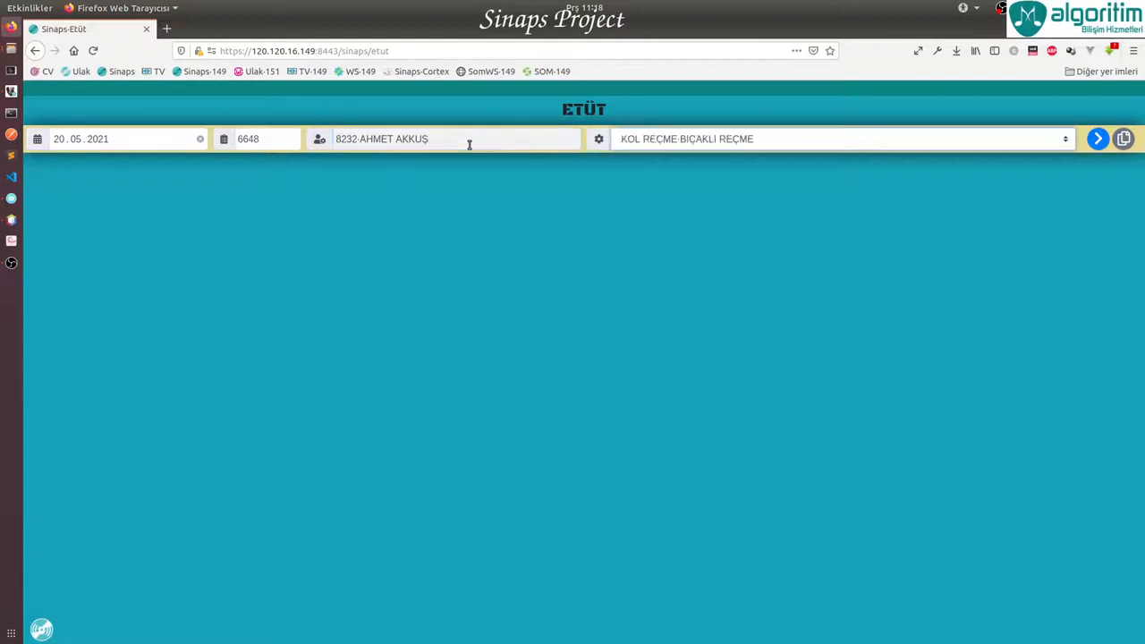
{"action": "left_click", "coordinate": [824, 141]}
{"action": "left_click", "coordinate": [1038, 159]}
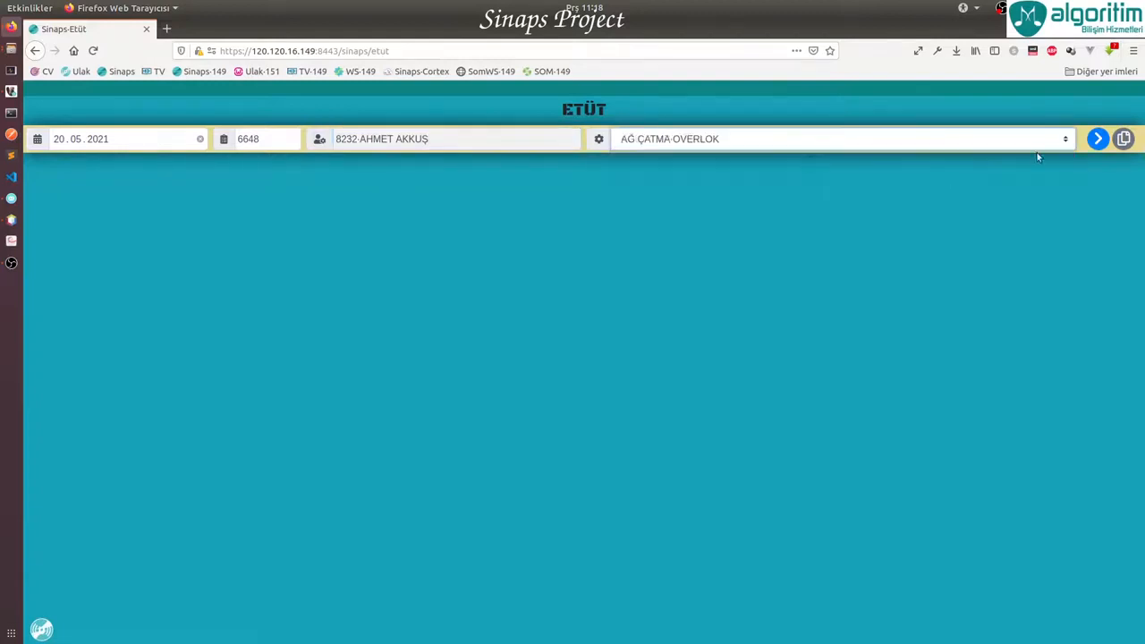
{"action": "left_click", "coordinate": [1098, 139]}
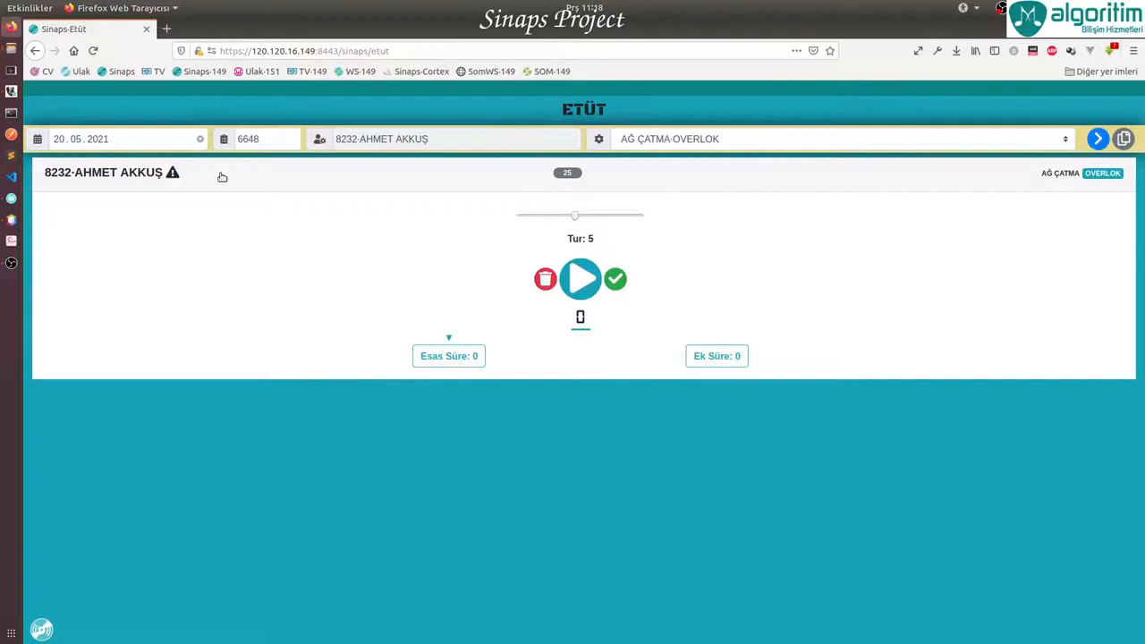
Time the AĞ ÇATMA-OVERLOK record's Esas Süre with Tur set to 2, then its Ek Süre, and save the record
{"action": "left_click", "coordinate": [585, 279]}
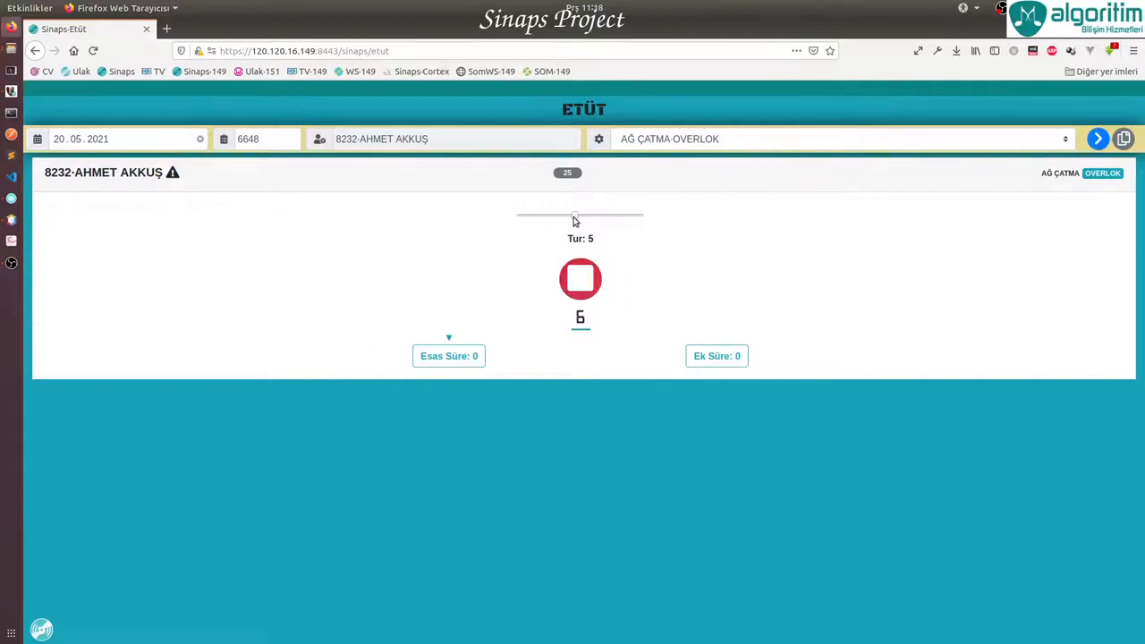
{"action": "left_click_drag", "start_coordinate": [574, 217], "coordinate": [551, 219]}
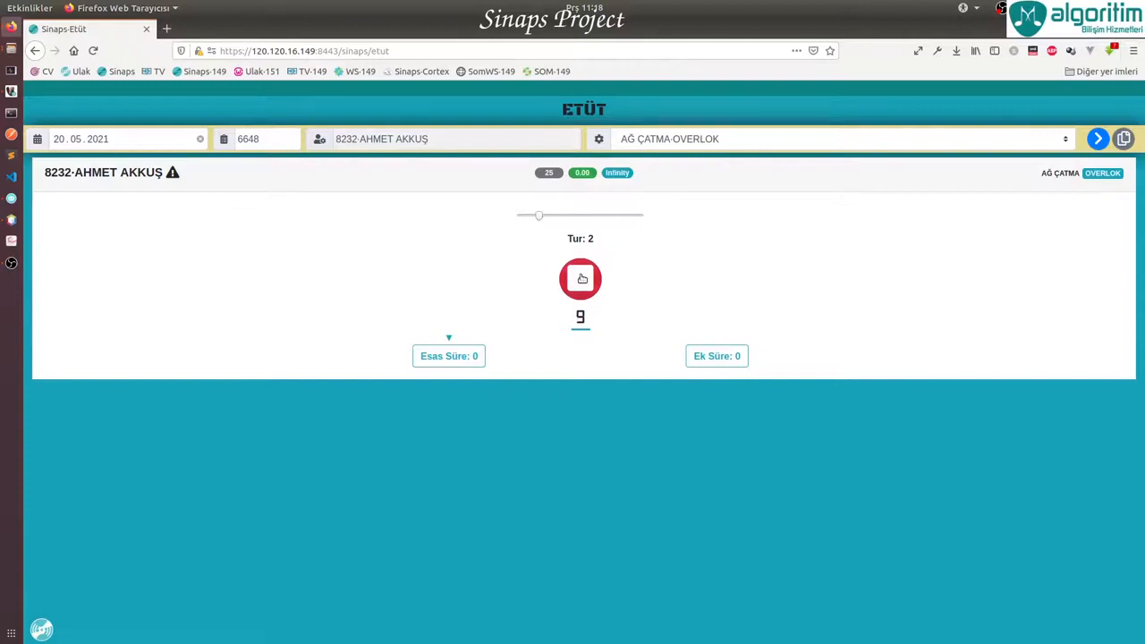
{"action": "left_click", "coordinate": [581, 278]}
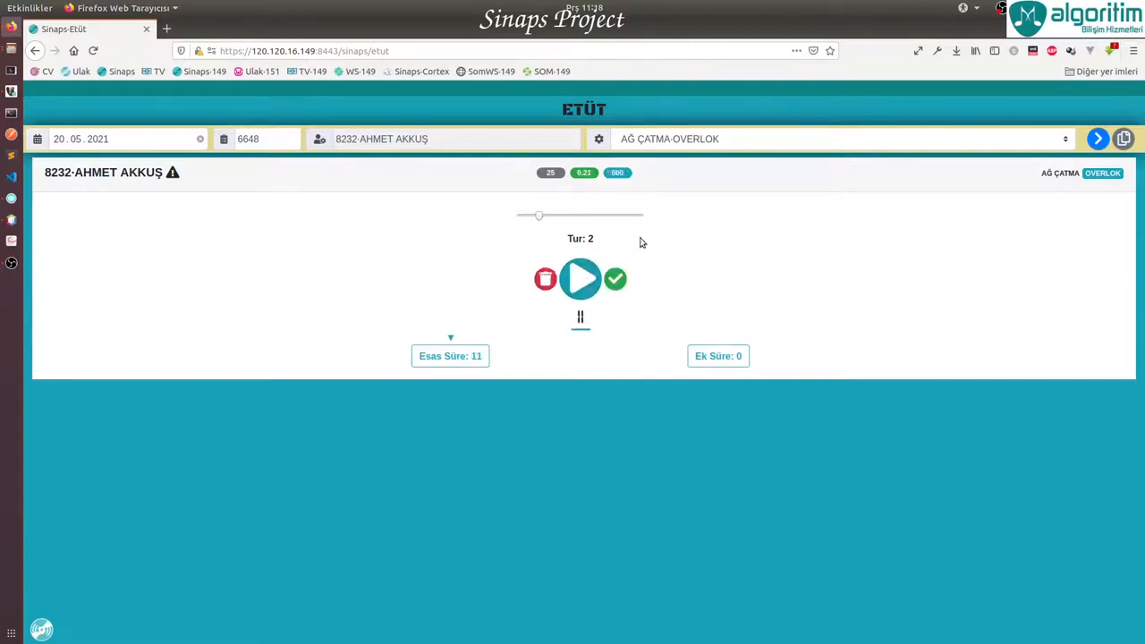
{"action": "left_click", "coordinate": [715, 356]}
{"action": "left_click", "coordinate": [595, 289]}
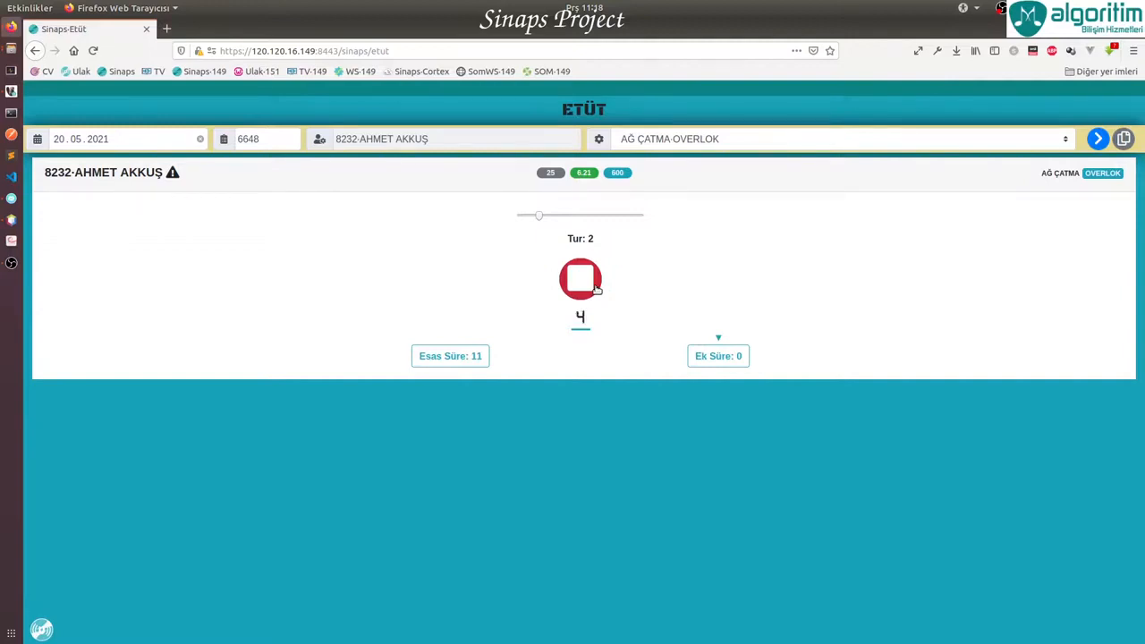
{"action": "left_click", "coordinate": [597, 288]}
{"action": "left_click", "coordinate": [617, 281]}
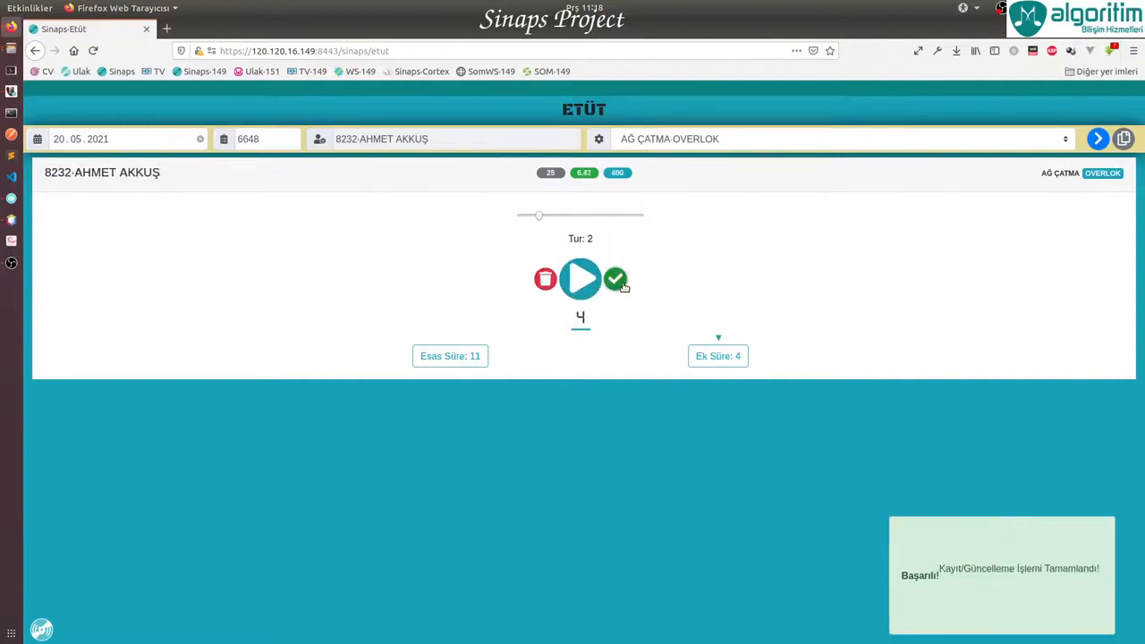
Add a time study record for a second operator with the KOL REÇME-BIÇAKLI REÇME operation
{"action": "left_click", "coordinate": [543, 144]}
{"action": "type", "text": "zarig"}
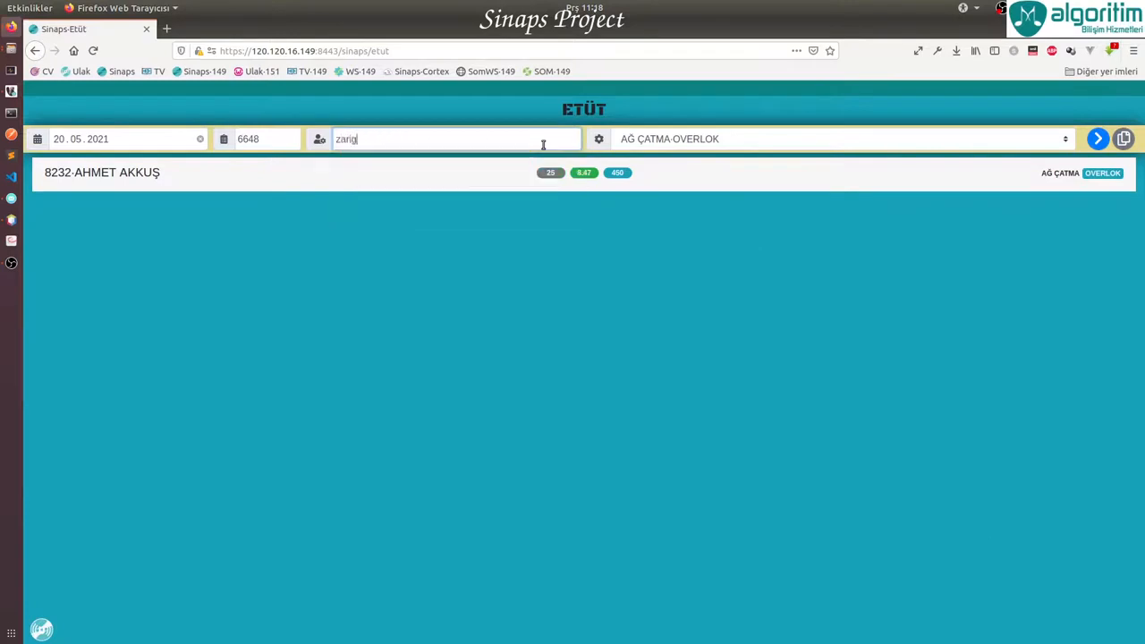
{"action": "key", "text": "Down"}
{"action": "key", "text": "Return"}
{"action": "left_click", "coordinate": [700, 146]}
{"action": "left_click", "coordinate": [698, 206]}
{"action": "left_click", "coordinate": [1100, 139]}
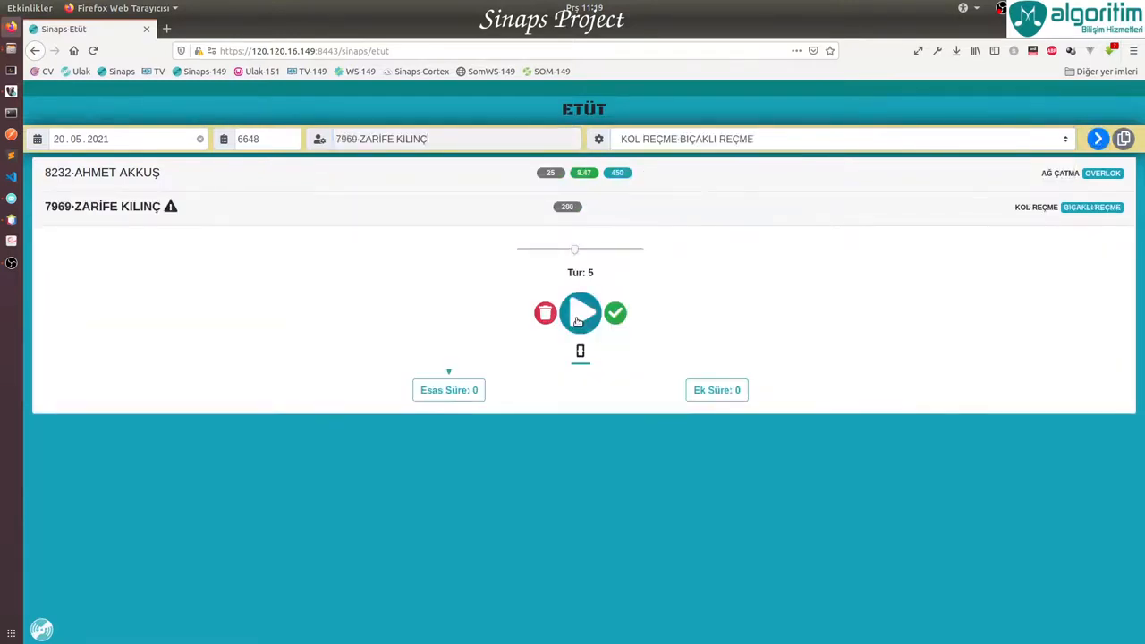
Time the KOL REÇME record's Esas Süre and Ek Süre alternately, lower its Tur count, and save the record
{"action": "left_click", "coordinate": [578, 322]}
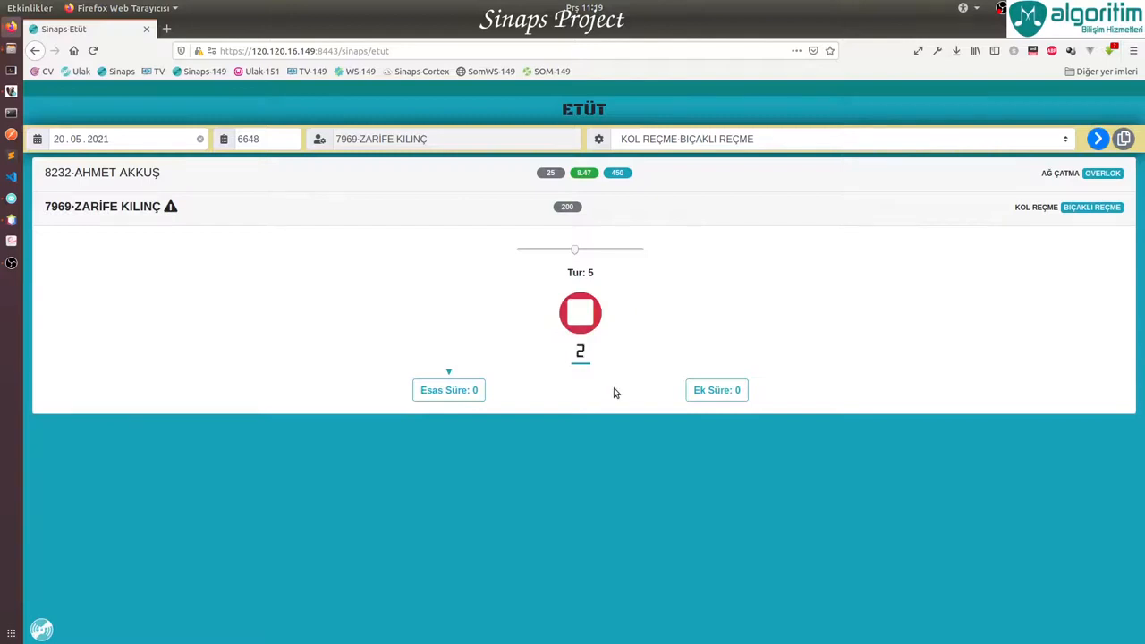
{"action": "left_click", "coordinate": [691, 393]}
{"action": "left_click", "coordinate": [465, 388]}
{"action": "left_click", "coordinate": [698, 393]}
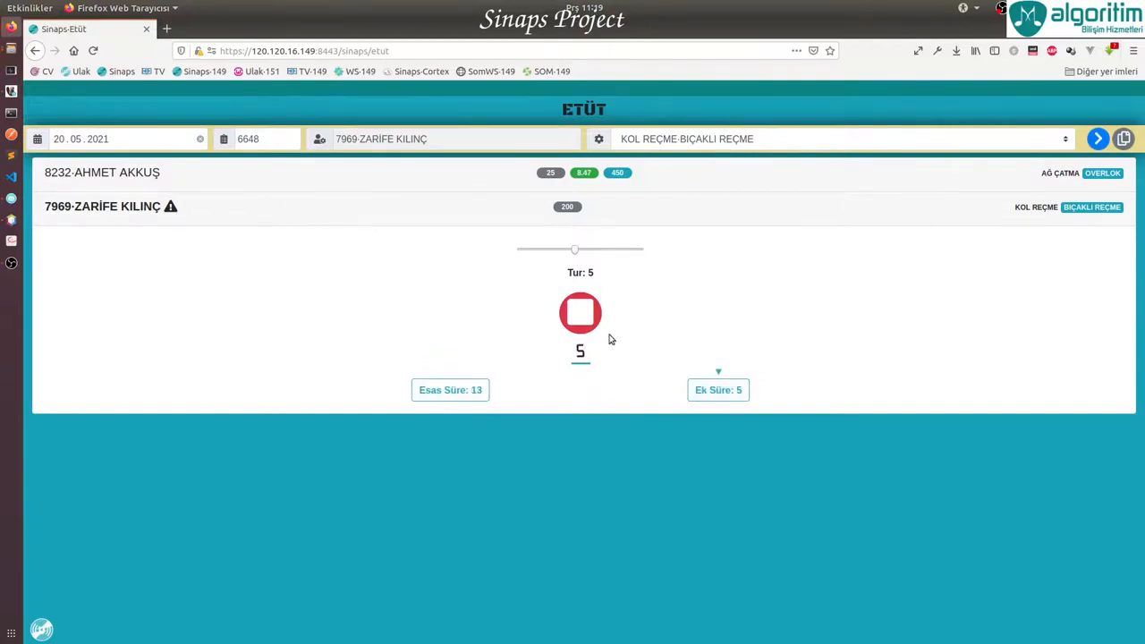
{"action": "left_click", "coordinate": [588, 313]}
{"action": "left_click_drag", "start_coordinate": [575, 250], "coordinate": [538, 219]}
{"action": "left_click", "coordinate": [615, 312]}
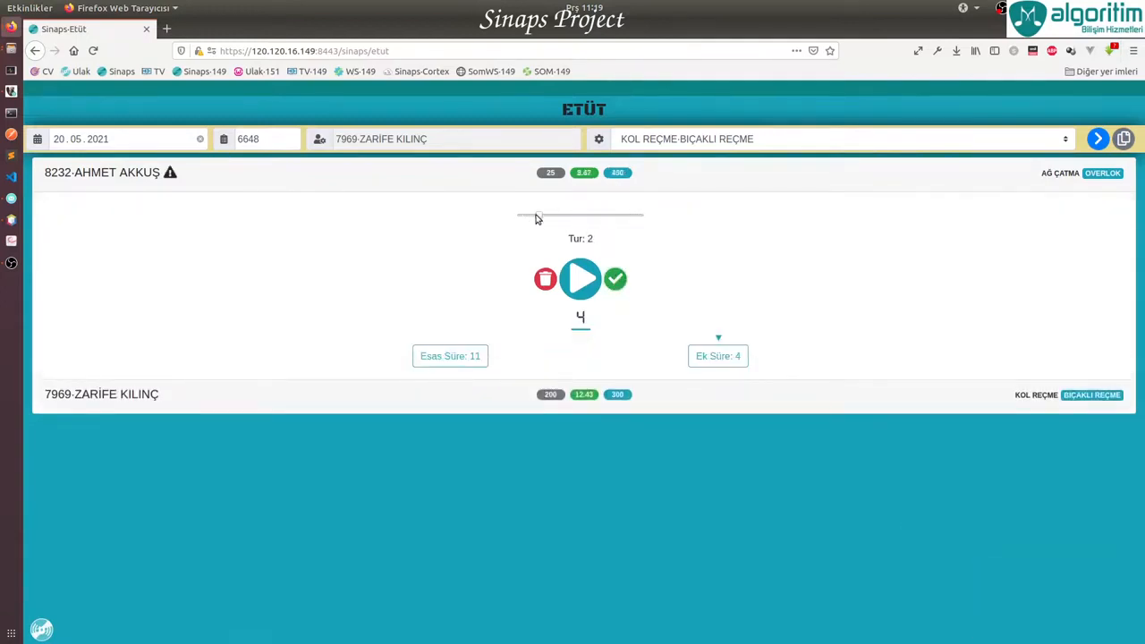
Re-time the Esas Süre of the AĞ ÇATMA-OVERLOK record, adjust its Tur count, and save it
{"action": "left_click", "coordinate": [615, 278]}
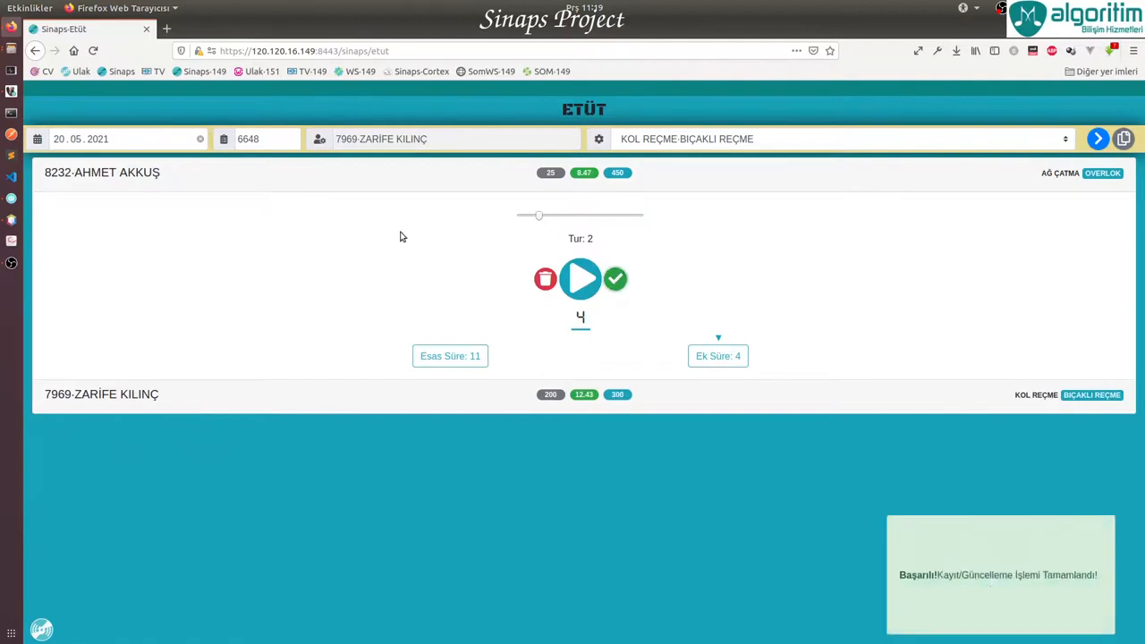
{"action": "left_click", "coordinate": [581, 280]}
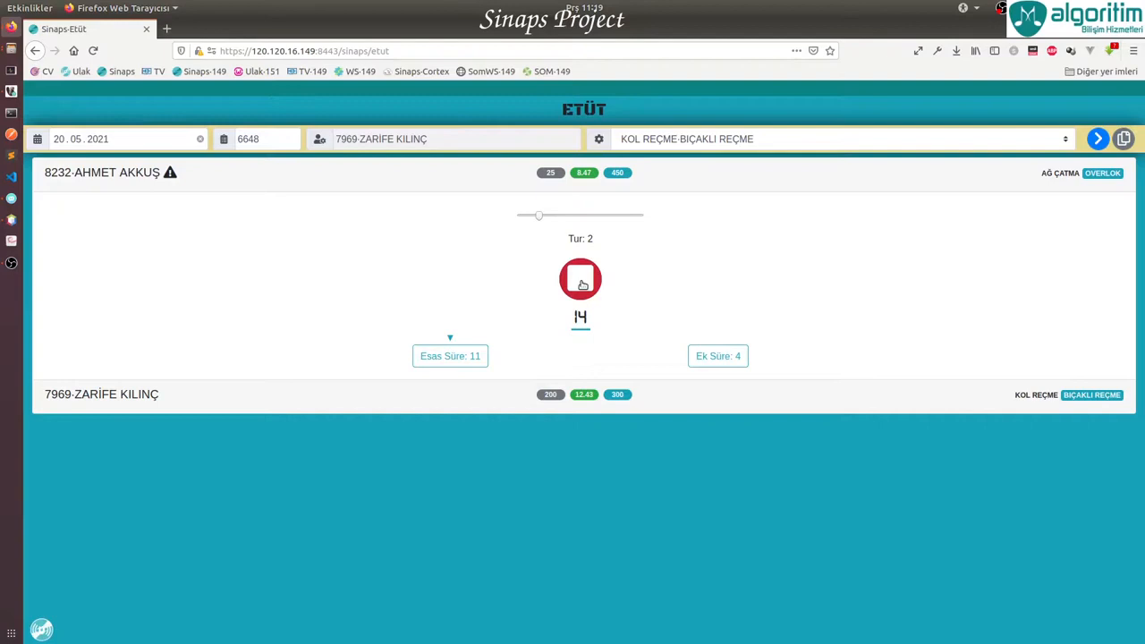
{"action": "left_click", "coordinate": [545, 175]}
{"action": "left_click", "coordinate": [547, 170]}
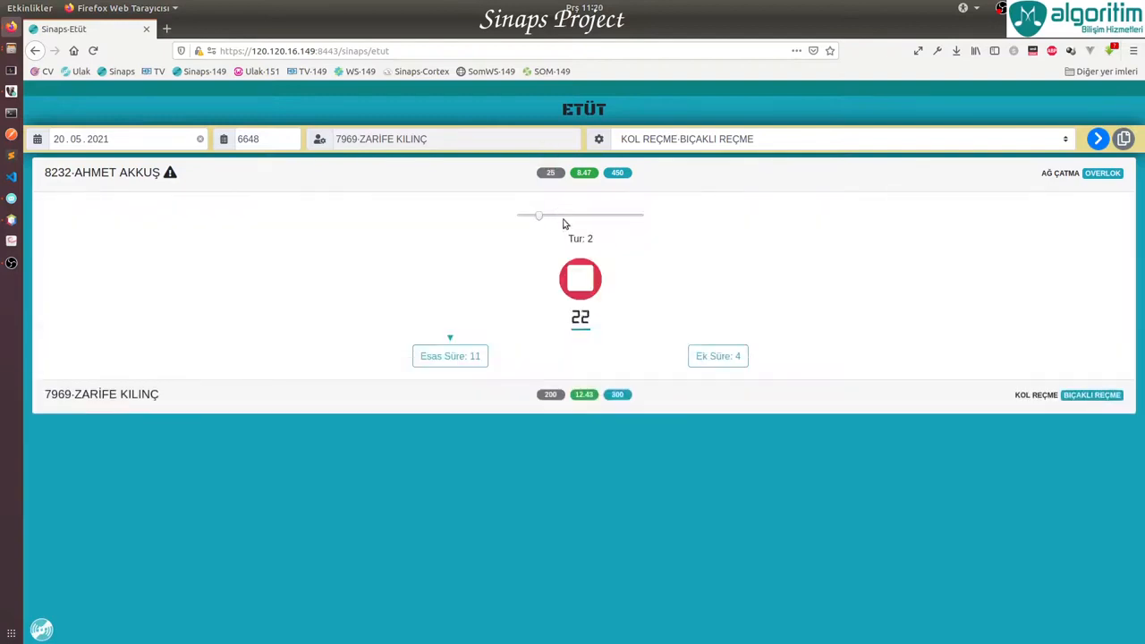
{"action": "left_click", "coordinate": [589, 289]}
{"action": "left_click_drag", "start_coordinate": [538, 215], "coordinate": [524, 216]}
{"action": "left_click", "coordinate": [615, 278]}
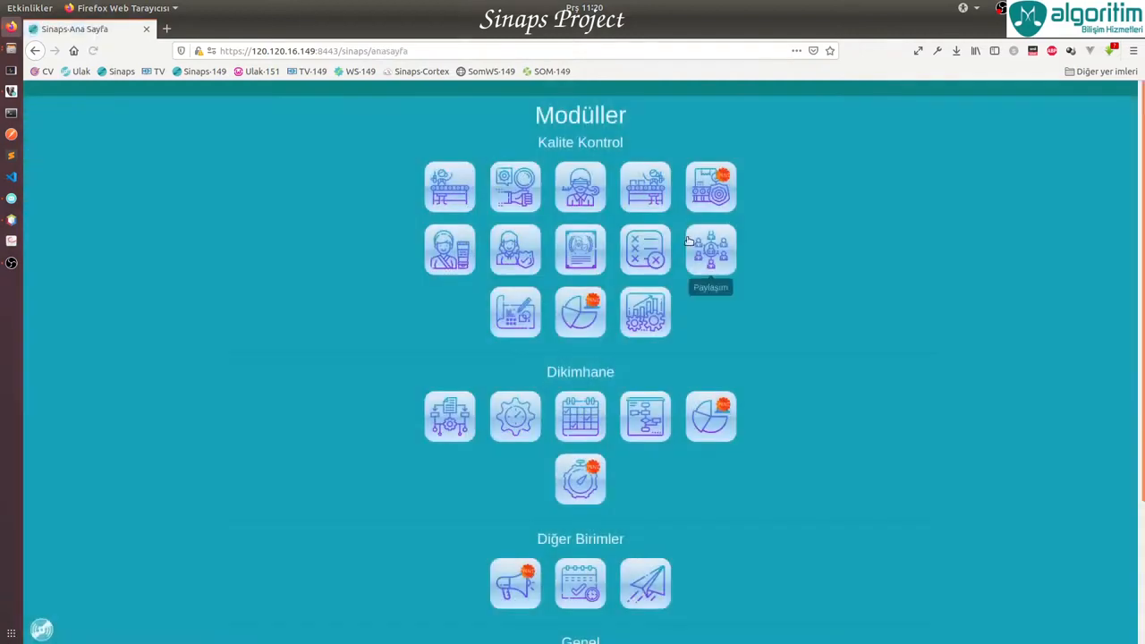
Examine the Siparişe Göre Üretim and Sipariş Tamamlanma Yüzdeleri charts and tables in Dikimhane's daily summary, and return to the module list
{"action": "left_click", "coordinate": [707, 417]}
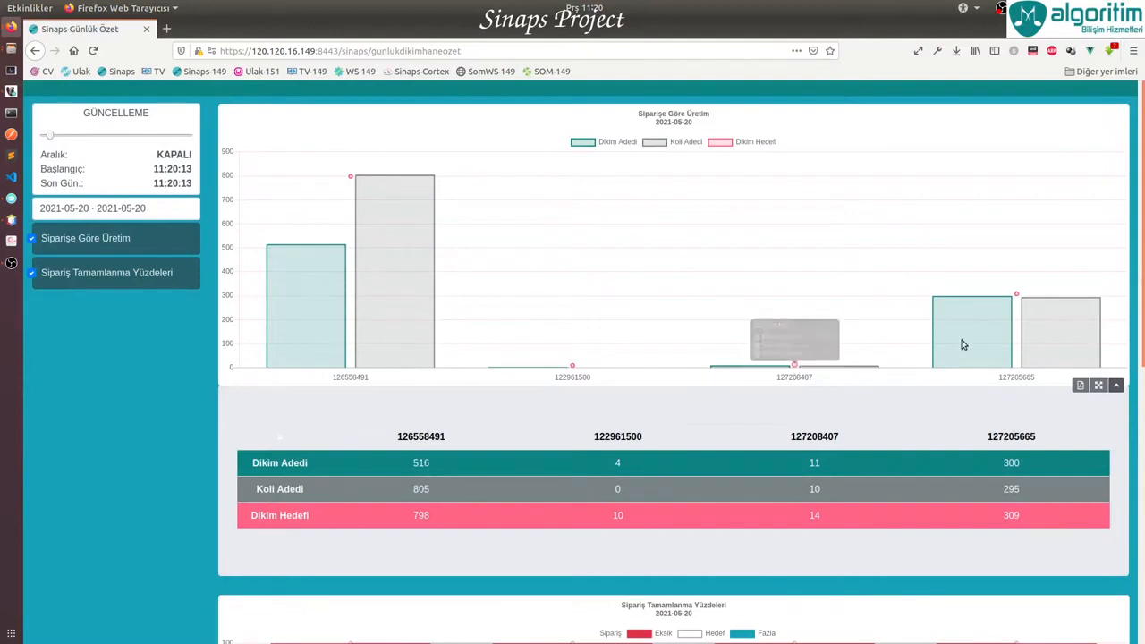
{"action": "scroll", "coordinate": [995, 325], "scroll_direction": "down", "scroll_amount": 5}
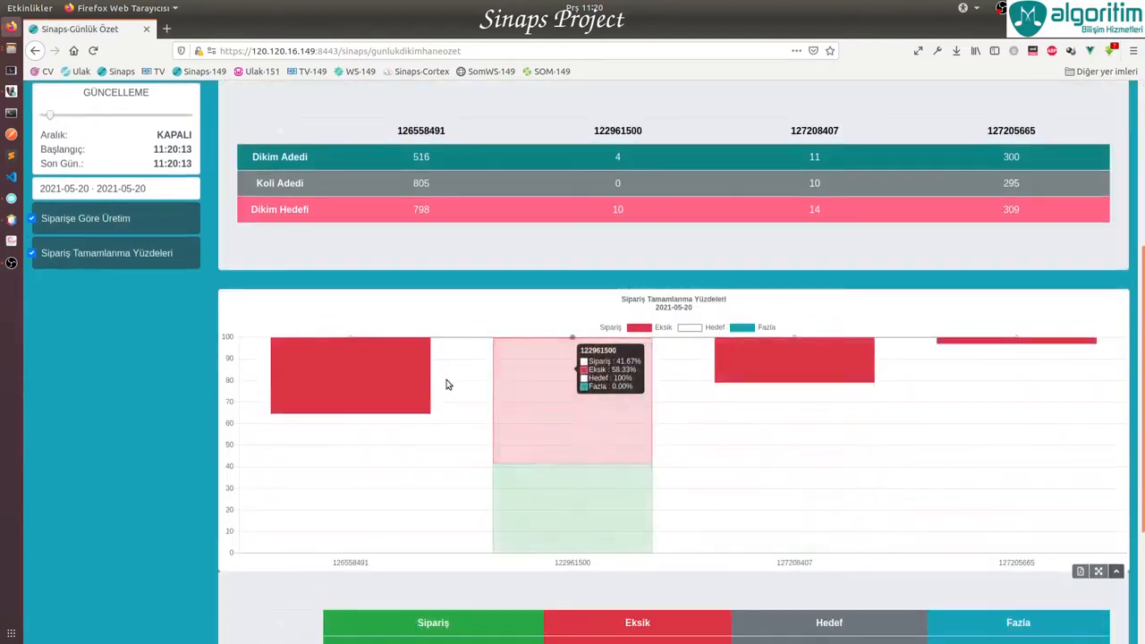
{"action": "scroll", "coordinate": [1002, 365], "scroll_direction": "down", "scroll_amount": 3}
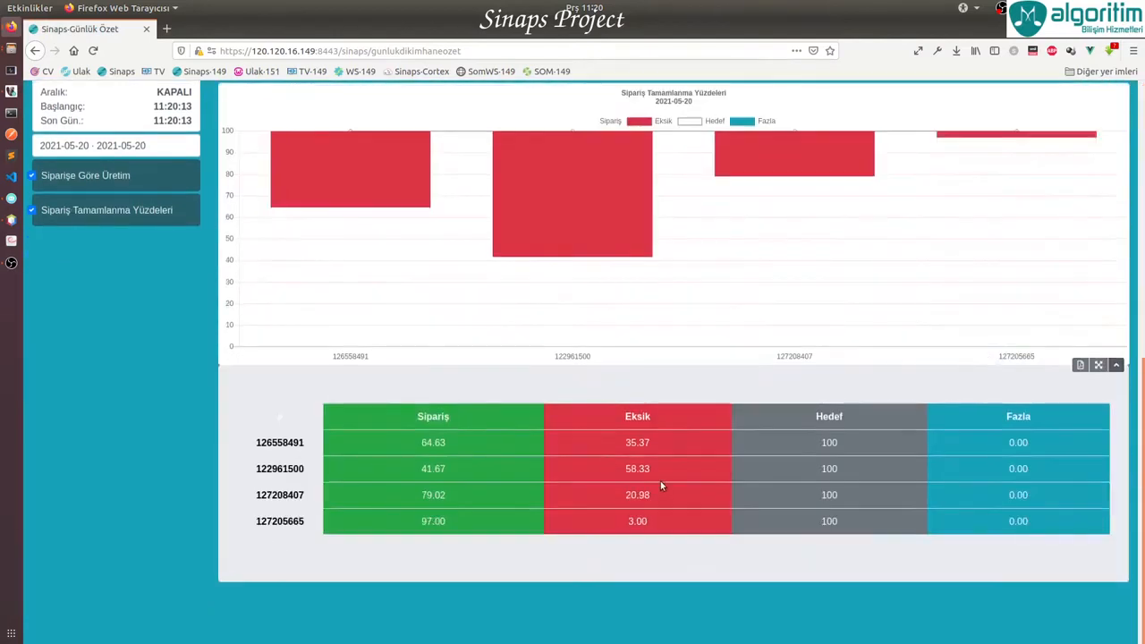
{"action": "scroll", "coordinate": [661, 485], "scroll_direction": "up", "scroll_amount": 12}
{"action": "left_click", "coordinate": [43, 101]}
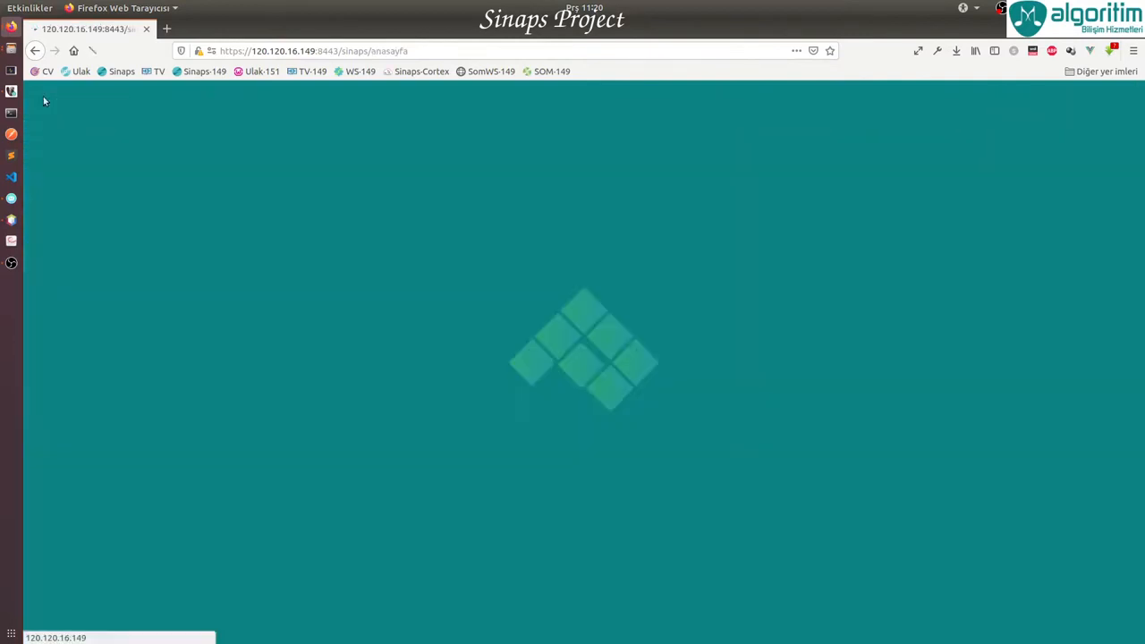
Open the E-Posta Ayarları module, view the Adet Takip template's settings, and leave the module
{"action": "scroll", "coordinate": [699, 516], "scroll_direction": "down", "scroll_amount": 2}
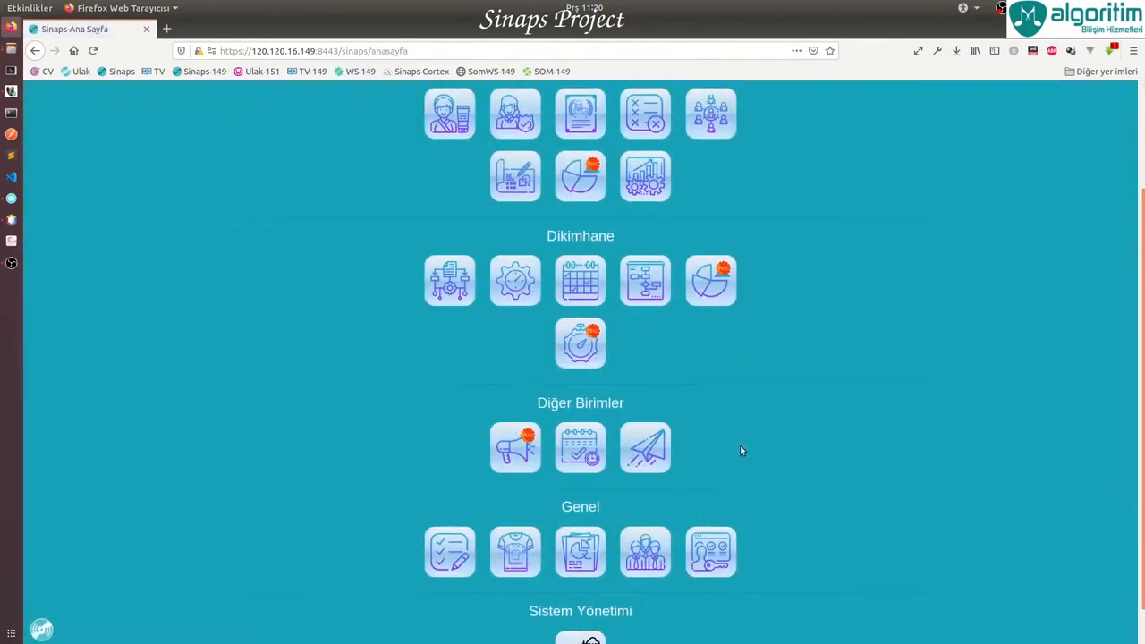
{"action": "left_click", "coordinate": [626, 456]}
{"action": "left_click", "coordinate": [143, 136]}
{"action": "left_click", "coordinate": [146, 171]}
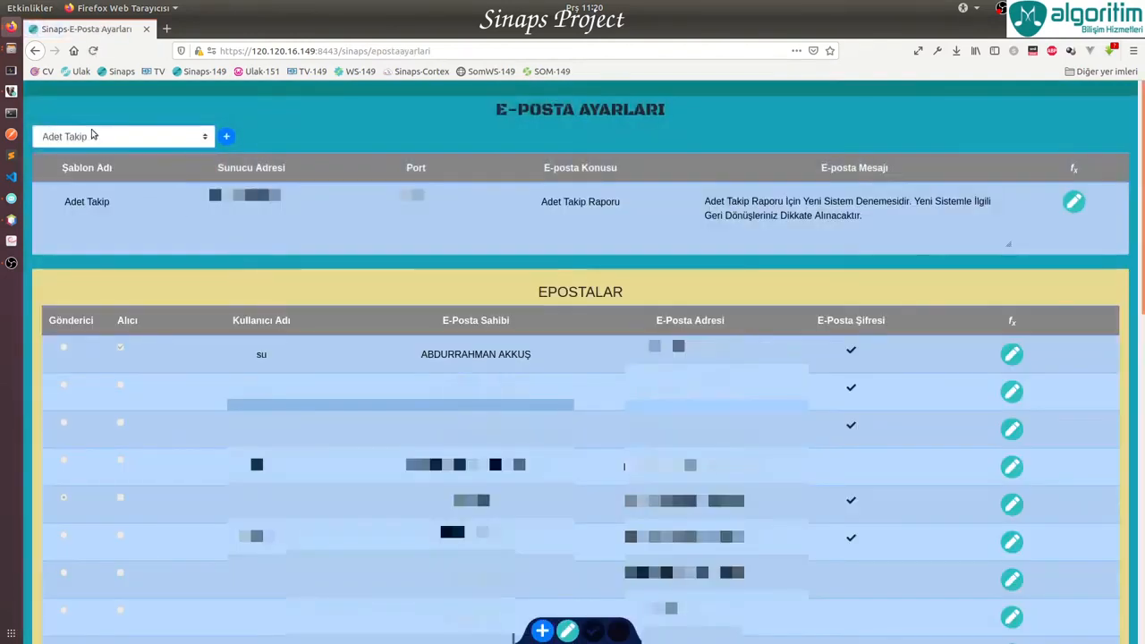
{"action": "key", "text": "alt+Left"}
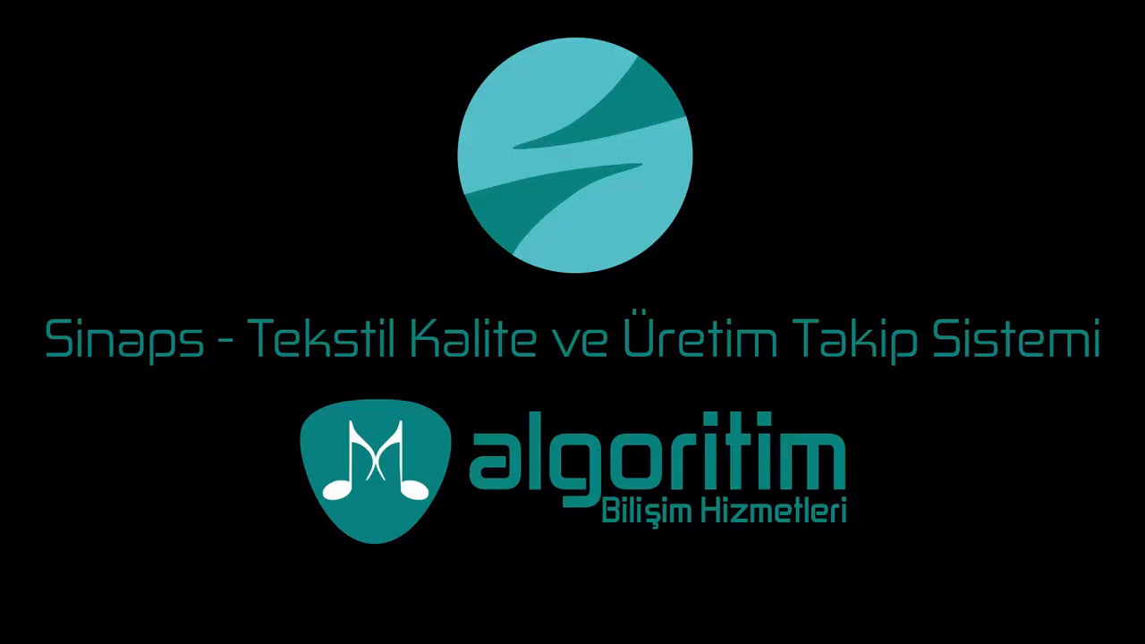